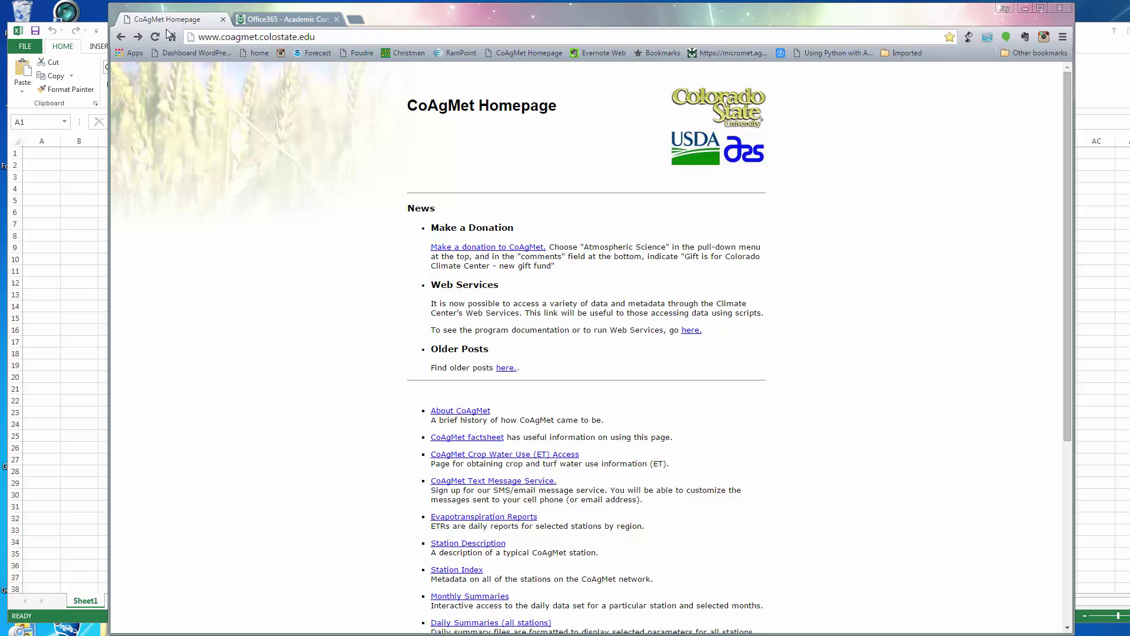
- Scroll down the CoAgMet homepage and follow its Raw Data Access link
{"action": "left_click_drag", "start_coordinate": [1069, 175], "coordinate": [1085, 376]}
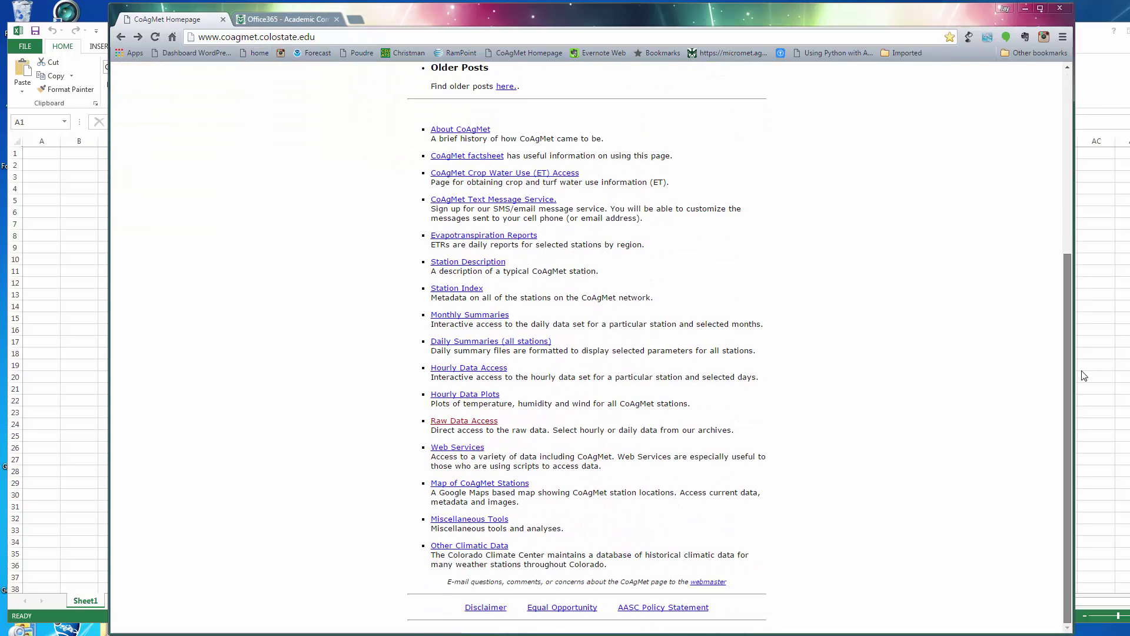
{"action": "left_click", "coordinate": [472, 423]}
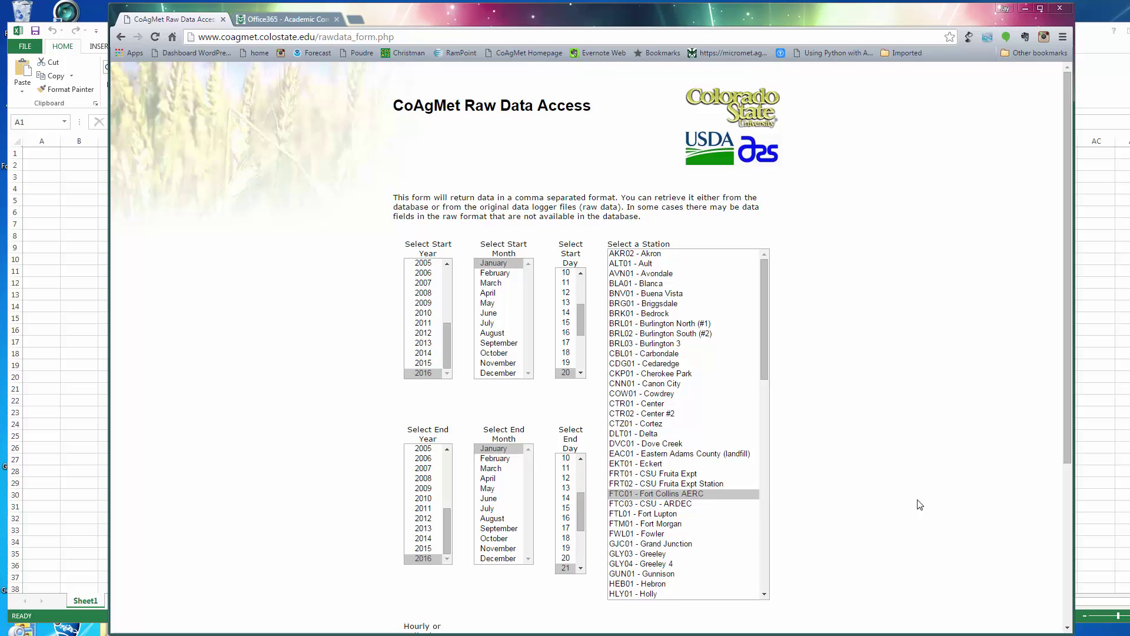
- Choose station FTC03 - CSU - ARDEC, start January 2015, end 31 December 2015
{"action": "scroll", "coordinate": [960, 460], "scroll_direction": "down", "scroll_amount": 2}
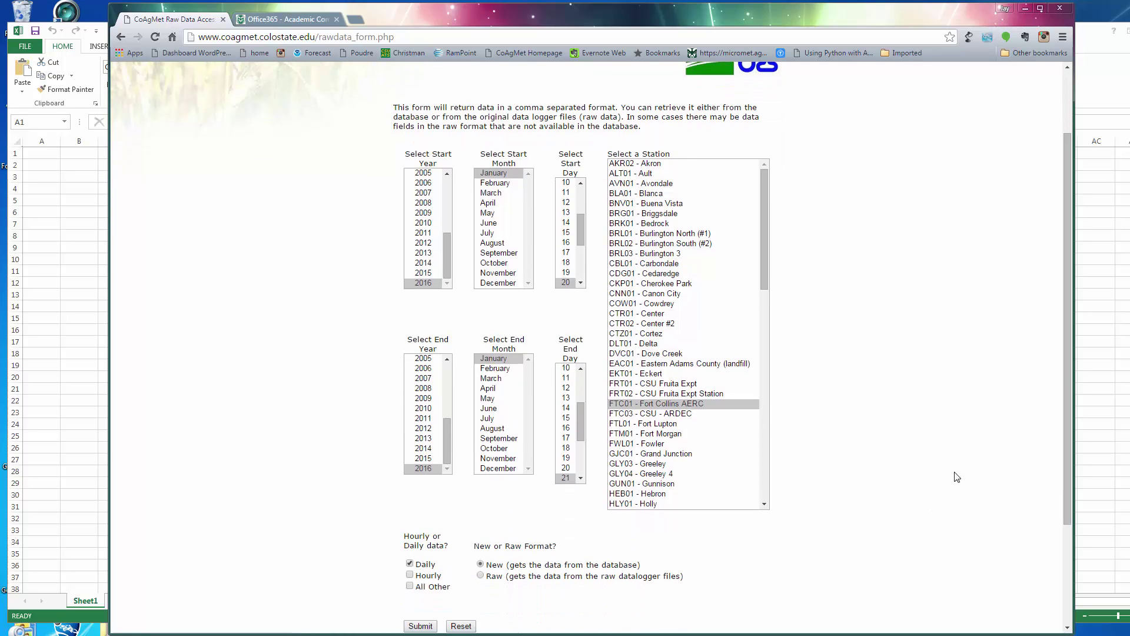
{"action": "left_click", "coordinate": [672, 415]}
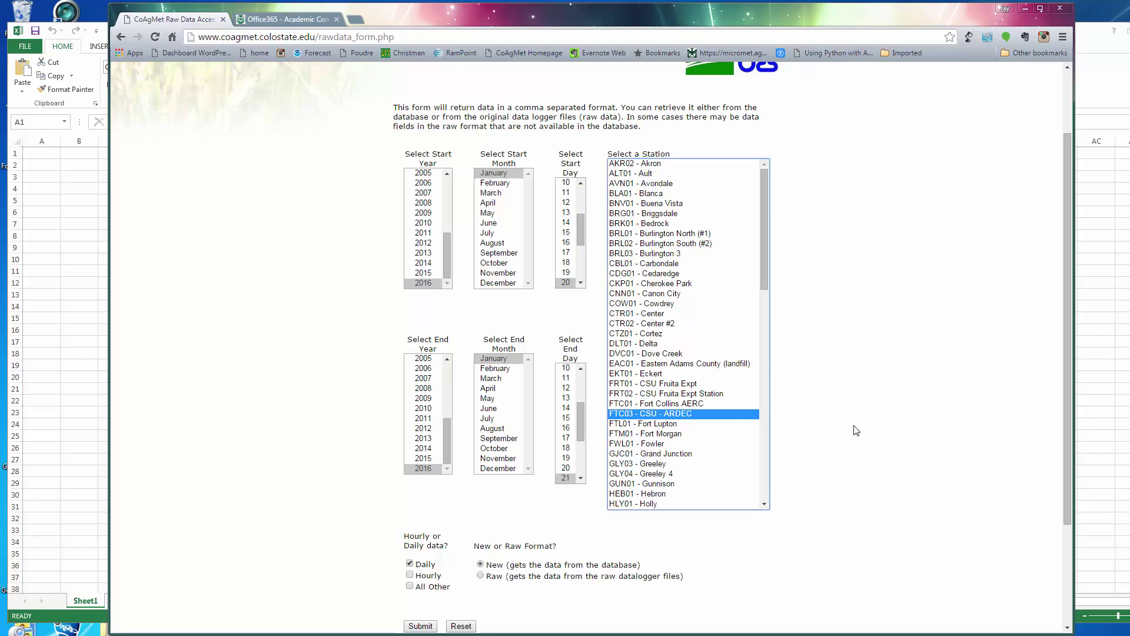
{"action": "left_click", "coordinate": [425, 273]}
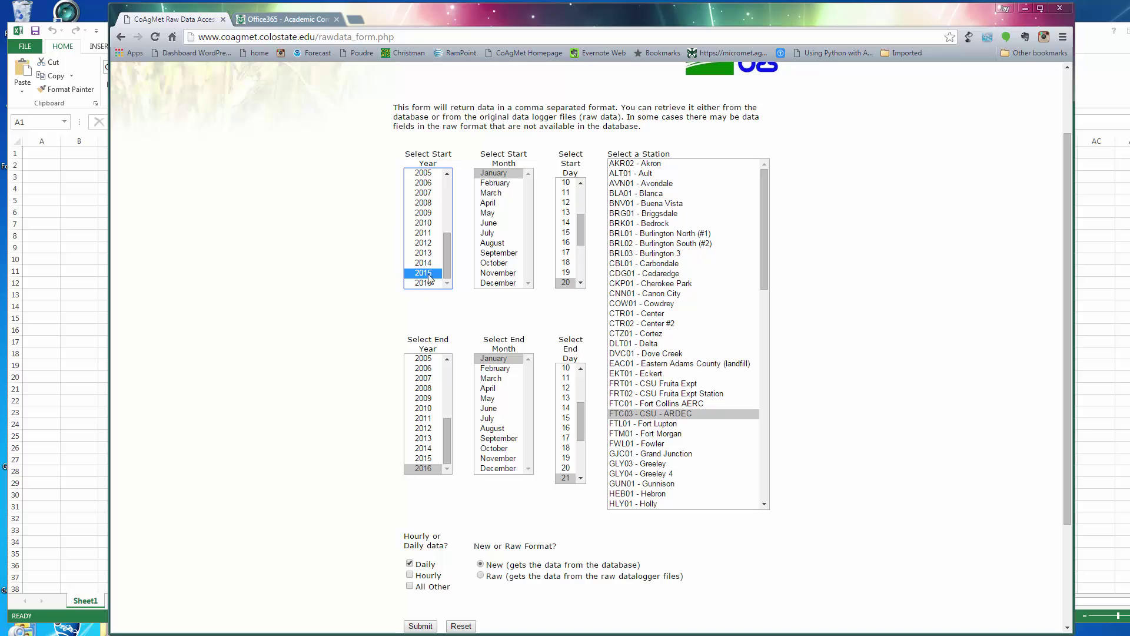
{"action": "left_click", "coordinate": [495, 173]}
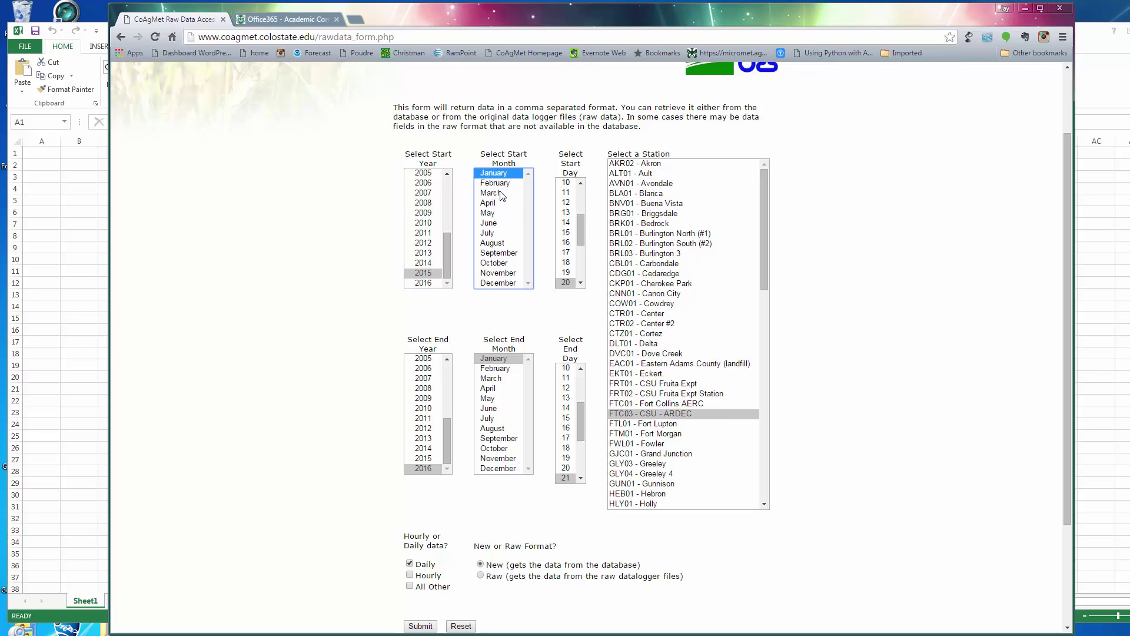
{"action": "left_click", "coordinate": [429, 459]}
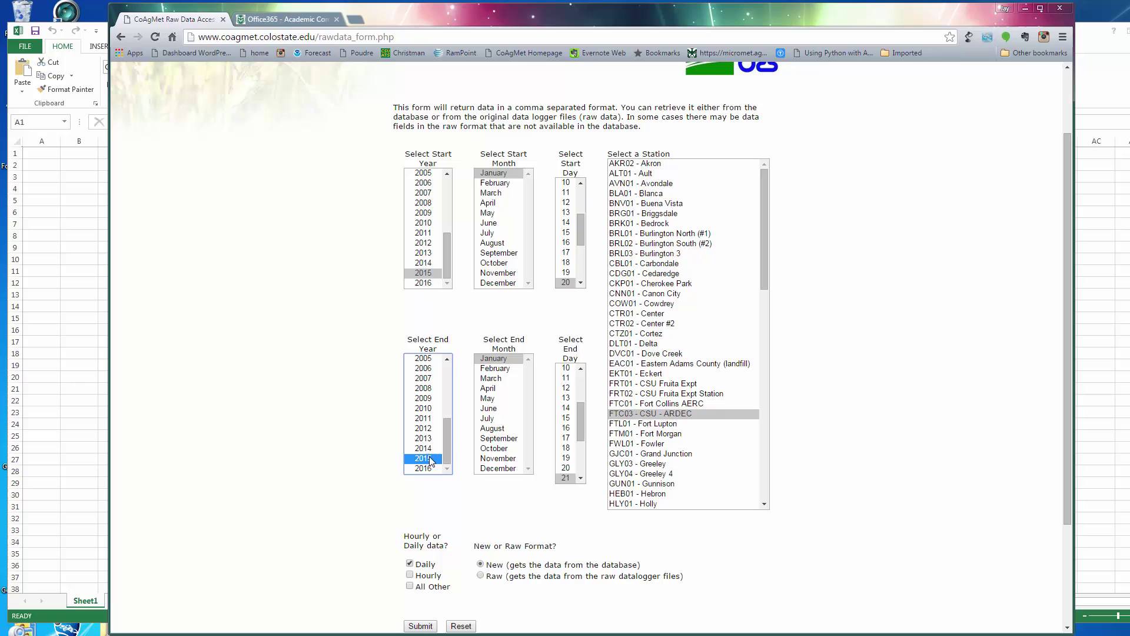
{"action": "left_click", "coordinate": [521, 470]}
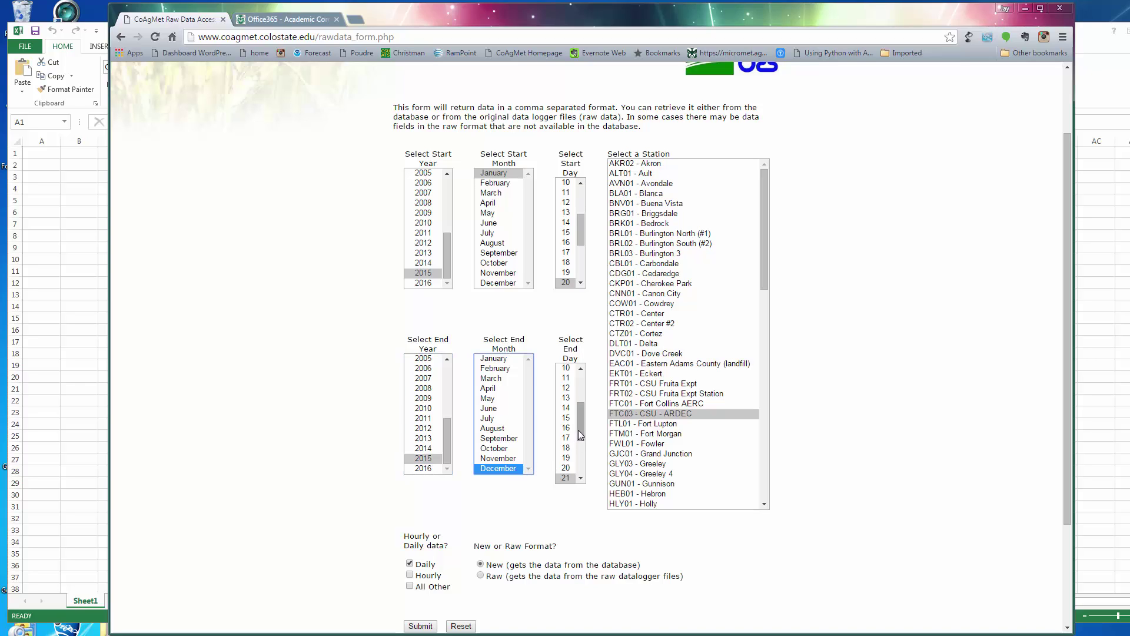
{"action": "left_click_drag", "start_coordinate": [581, 421], "coordinate": [581, 454]}
{"action": "left_click", "coordinate": [565, 478]}
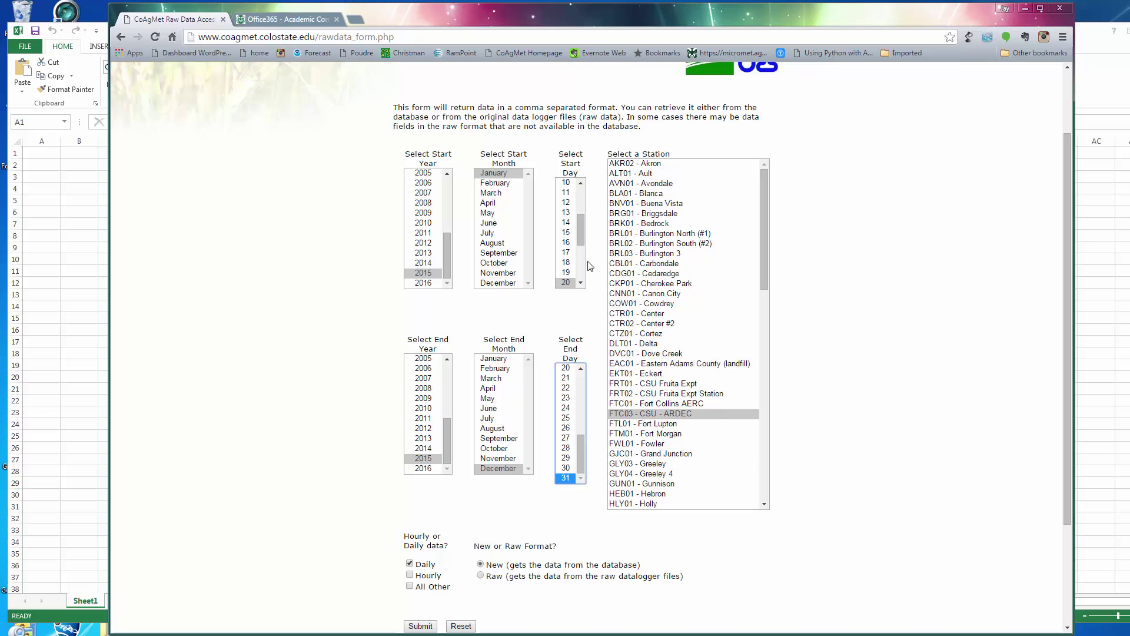
- Set the start day to 01, completing the 1 January 2015 start date
{"action": "left_click_drag", "start_coordinate": [583, 228], "coordinate": [581, 179]}
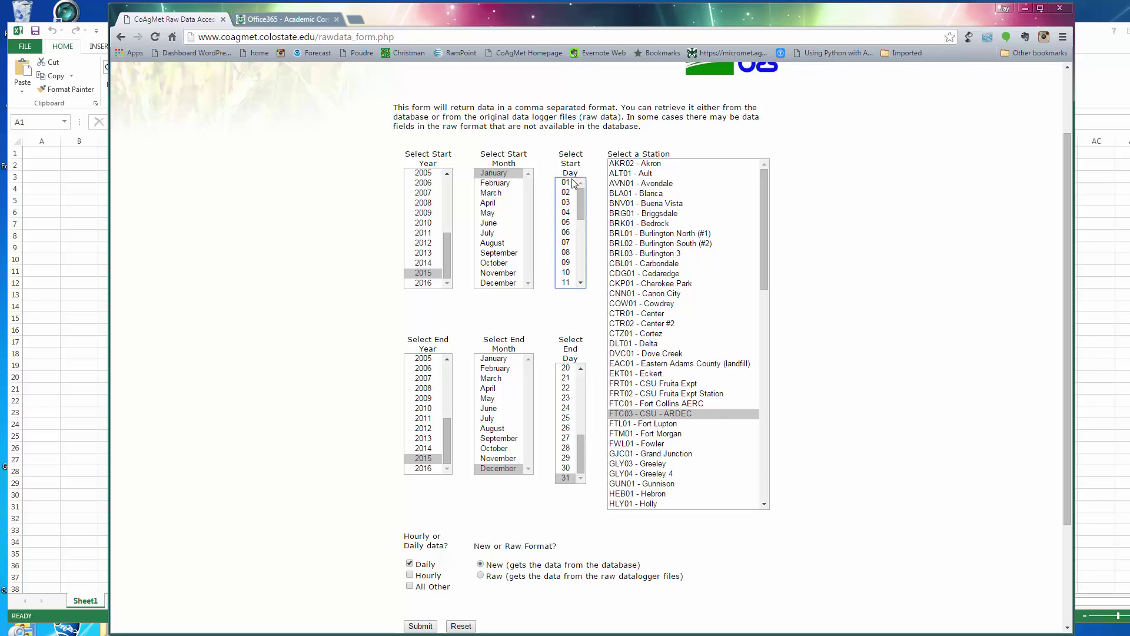
{"action": "left_click", "coordinate": [565, 183]}
{"action": "scroll", "coordinate": [559, 547], "scroll_direction": "down", "scroll_amount": 2}
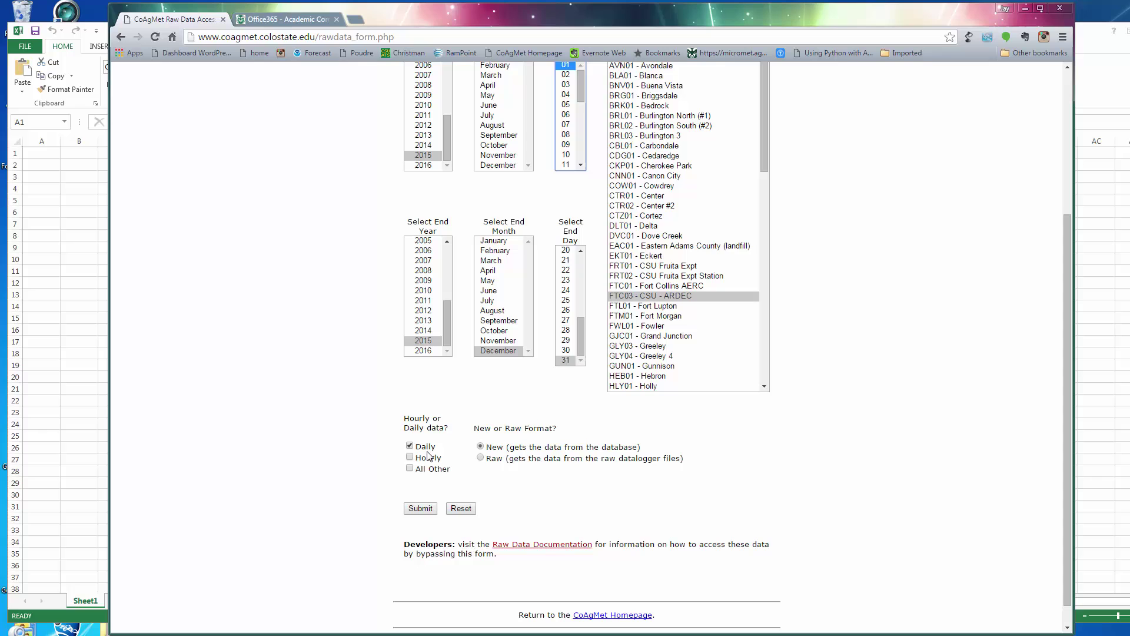
{"action": "scroll", "coordinate": [795, 470], "scroll_direction": "down", "scroll_amount": 1}
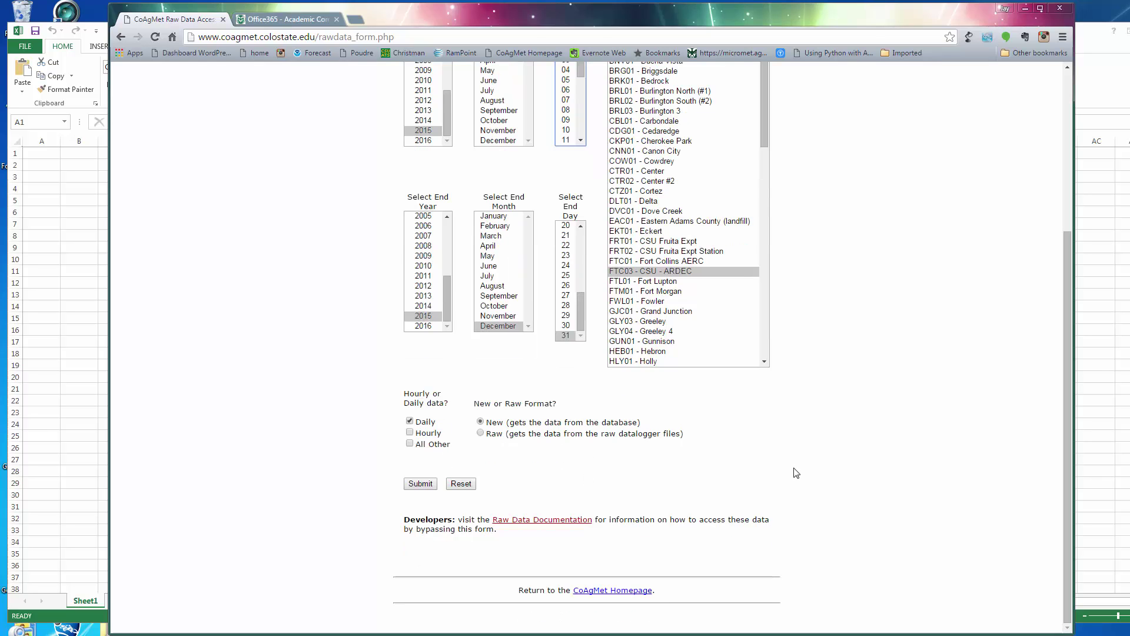
{"action": "scroll", "coordinate": [793, 471], "scroll_direction": "up", "scroll_amount": 4}
{"action": "scroll", "coordinate": [860, 476], "scroll_direction": "down", "scroll_amount": 1}
{"action": "scroll", "coordinate": [863, 475], "scroll_direction": "down", "scroll_amount": 1}
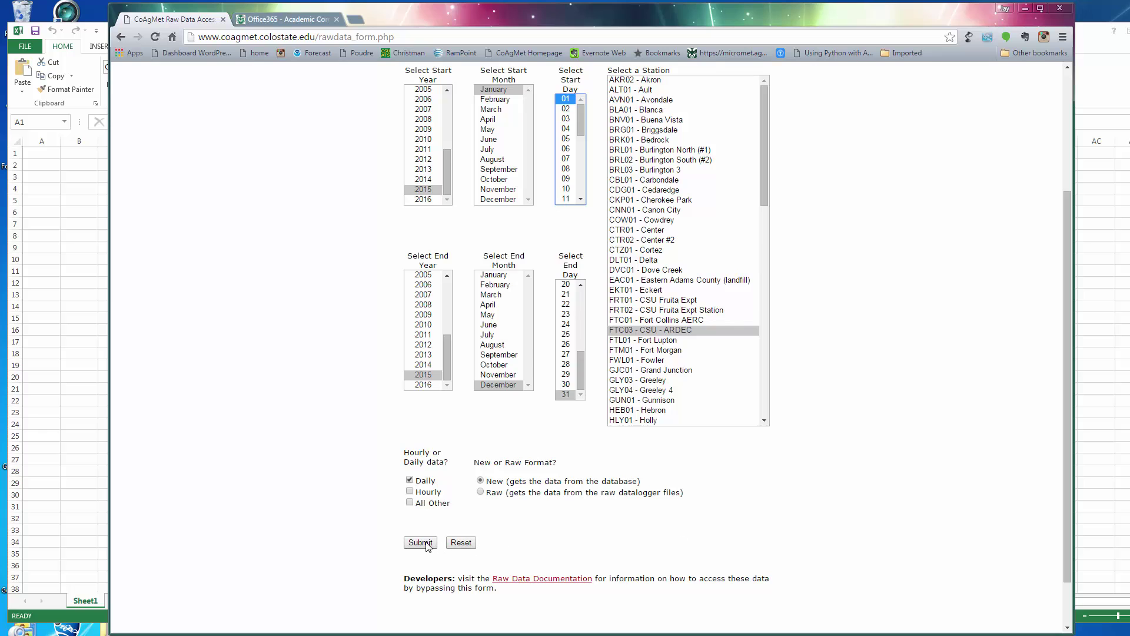
- Submit the 2015 ARDEC daily request, review the CSV rows, and go back to the form
{"action": "left_click", "coordinate": [428, 543]}
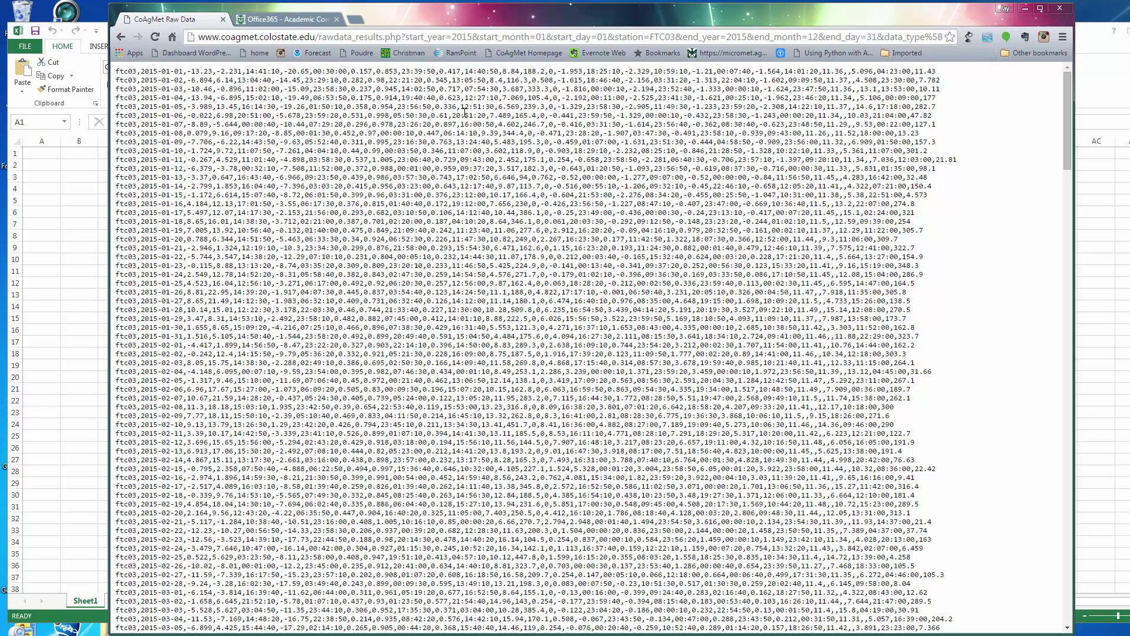
{"action": "left_click", "coordinate": [121, 37]}
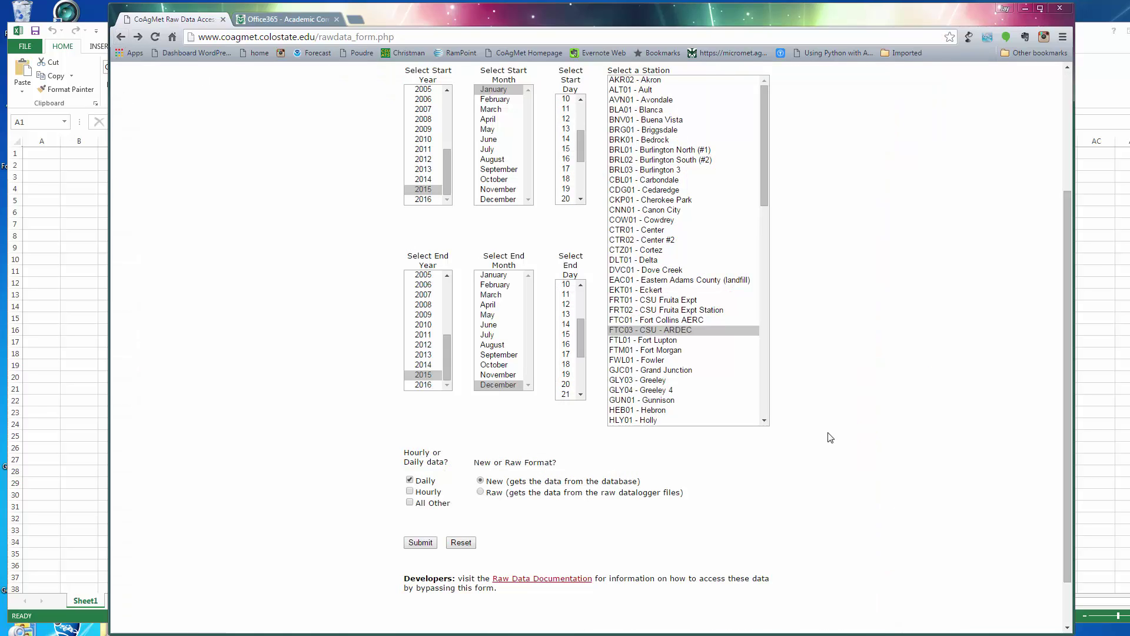
- Select the 27 Daily Data Format fields in Raw Data Documentation and switch to Excel Book2
{"action": "left_click", "coordinate": [551, 580]}
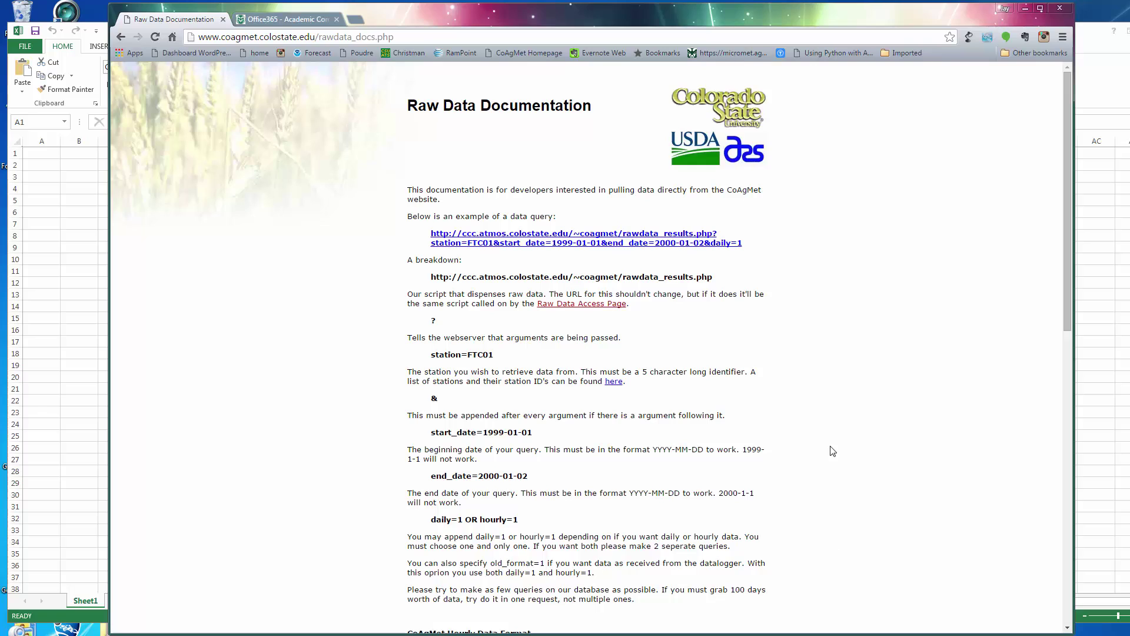
{"action": "scroll", "coordinate": [856, 426], "scroll_direction": "down", "scroll_amount": 8}
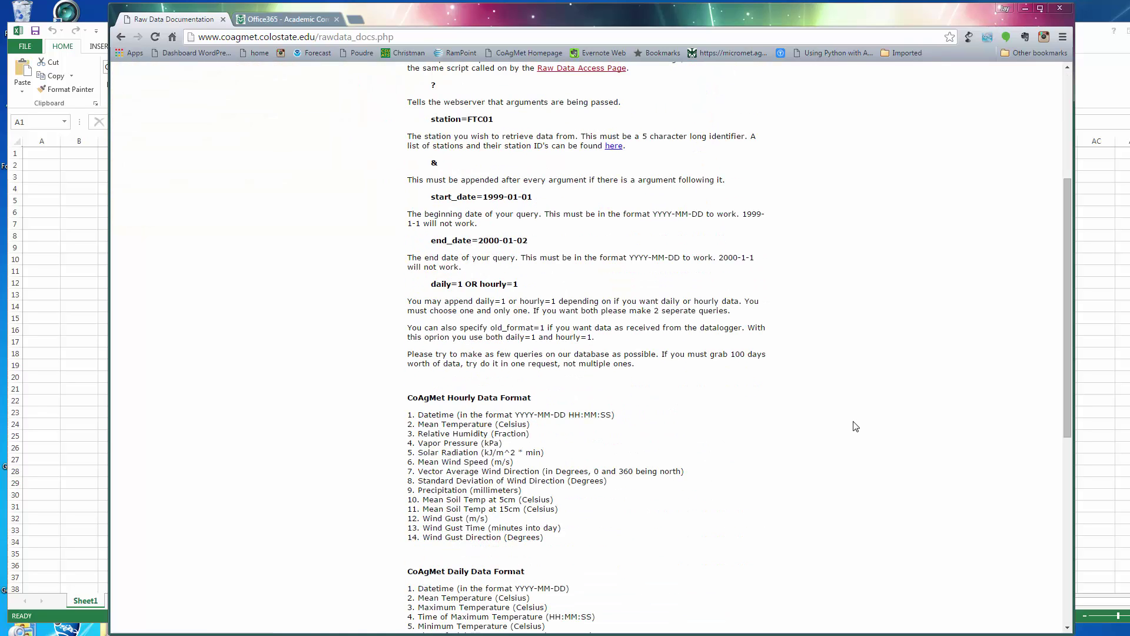
{"action": "scroll", "coordinate": [856, 426], "scroll_direction": "down", "scroll_amount": 2}
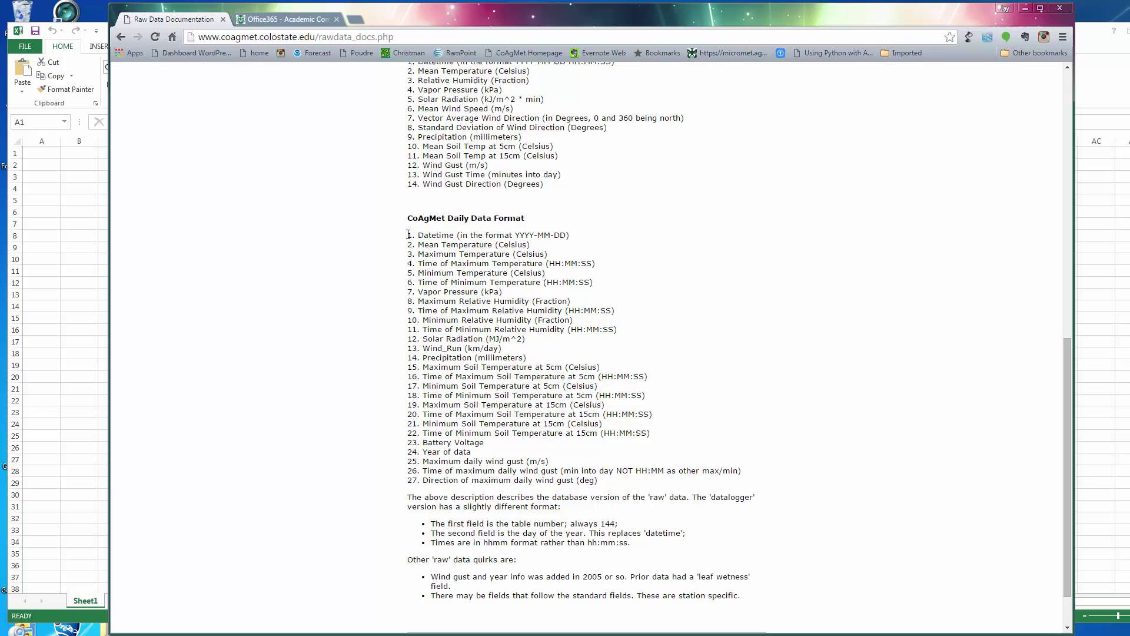
{"action": "left_click_drag", "start_coordinate": [408, 235], "coordinate": [614, 479]}
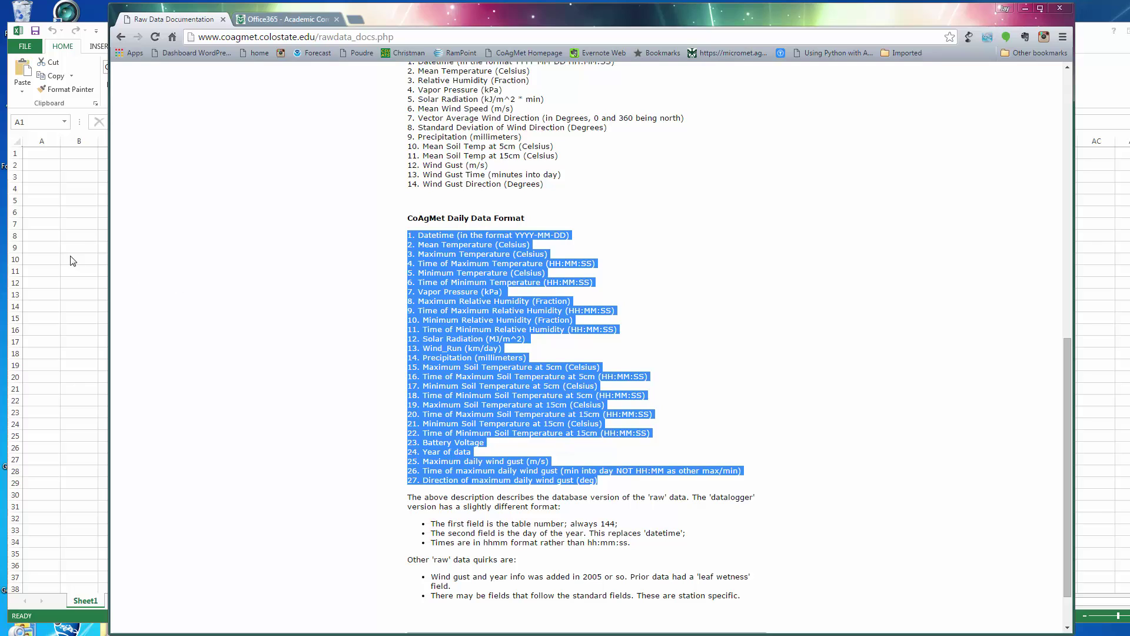
{"action": "key", "text": "alt+Tab"}
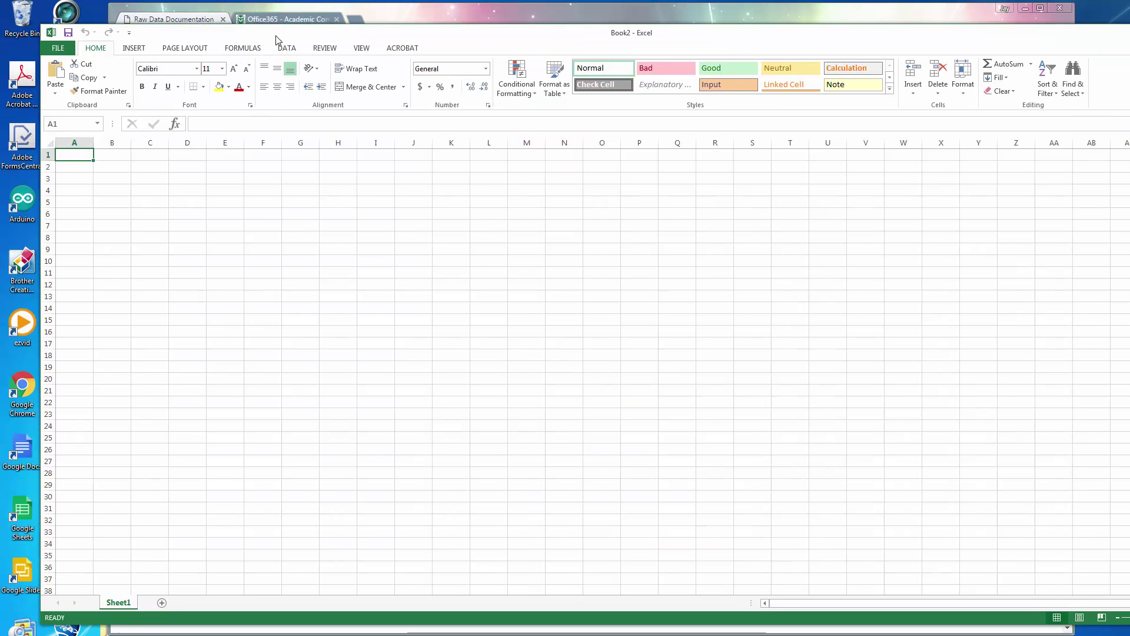
{"action": "left_click_drag", "start_coordinate": [218, 37], "coordinate": [240, 56]}
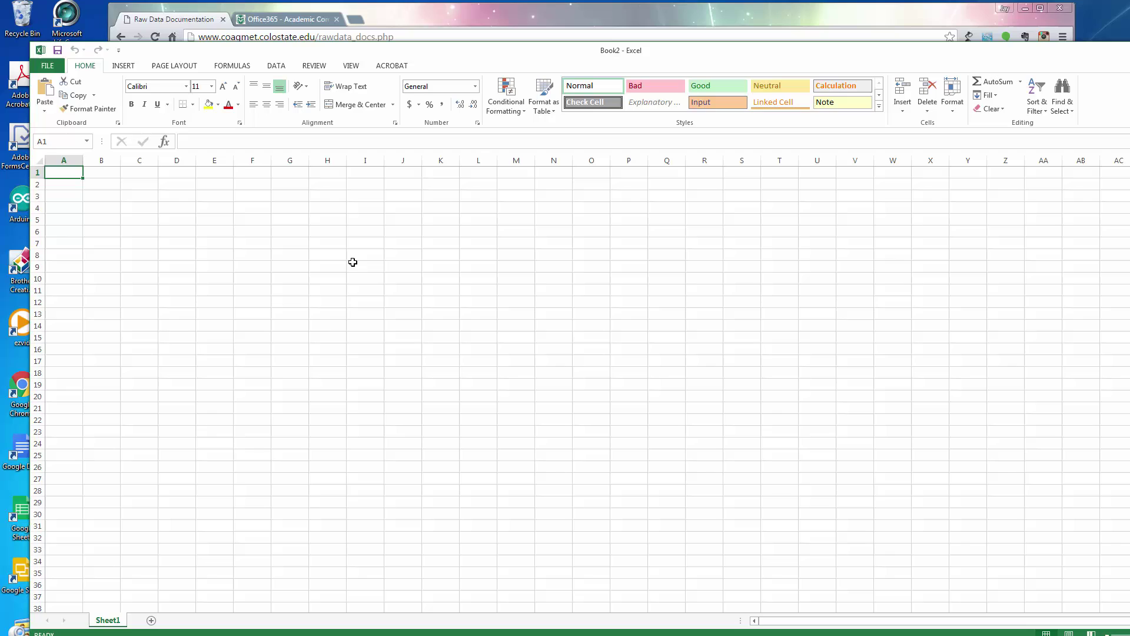
- Paste the 27 field descriptions into A2:A28, widen column A, and copy them
{"action": "left_click", "coordinate": [66, 185]}
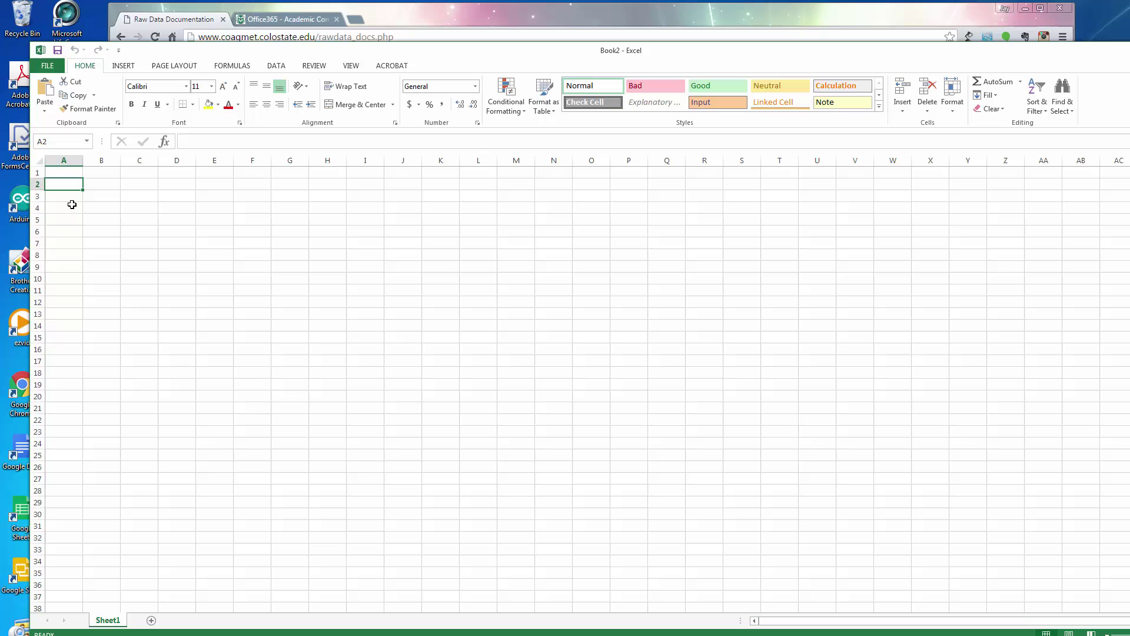
{"action": "type", "text": "1. Datetime (in the format YYYY-MM-DD) 2. Mean Temperature (Celsius) 3. Maximum Temperature (Celsius) 4. Time of Maximum Temperature (HH:MM:SS) 5. Minimum Temperature (Celsius) 6. Time of Minimum Temperature (HH:MM:SS) 7. Vapor Pressure (kPa) 8. Maximum Relative Humidity (Fraction) 9. Time of Maximum Relative Humidity (HH:MM:SS) 10. Minimum Relative Humidity (Fraction) 11. Time of Minimum Relative Humidity (HH:MM:SS) 12. Solar Radiation (MJ/m^2) 13. Wind Run (km/day) 14. Precipitation (millimeters) 15. Maximum Soil Temperature at 5cm (Celsius) 16. Time of Maximum Soil Temperature at 5cm (HH:MM:SS) 17. Minimum Soil Temperature at 5cm (Celsius) 18. Time of Minimum Soil Temperature at 5cm (HH:MM:SS) 19. Maximum Soil Temperature at 15cm (Celsius) 20. Time of Maximum Soil Temperature at 15cm (HH:MM:SS) 21. Minimum Soil Temperature at 15cm (Celsius) 22. Time of Minimum Soil Temperature at 15cm (HH:MM:SS) 23. Battery Voltage 24. Year of data 25. Maximum daily wind gust (m/s) 26. Time of maximum daily wind gust (min into day NOT HH:MM as other max/min) 27. Direction of maximum daily wind gust (deg)"}
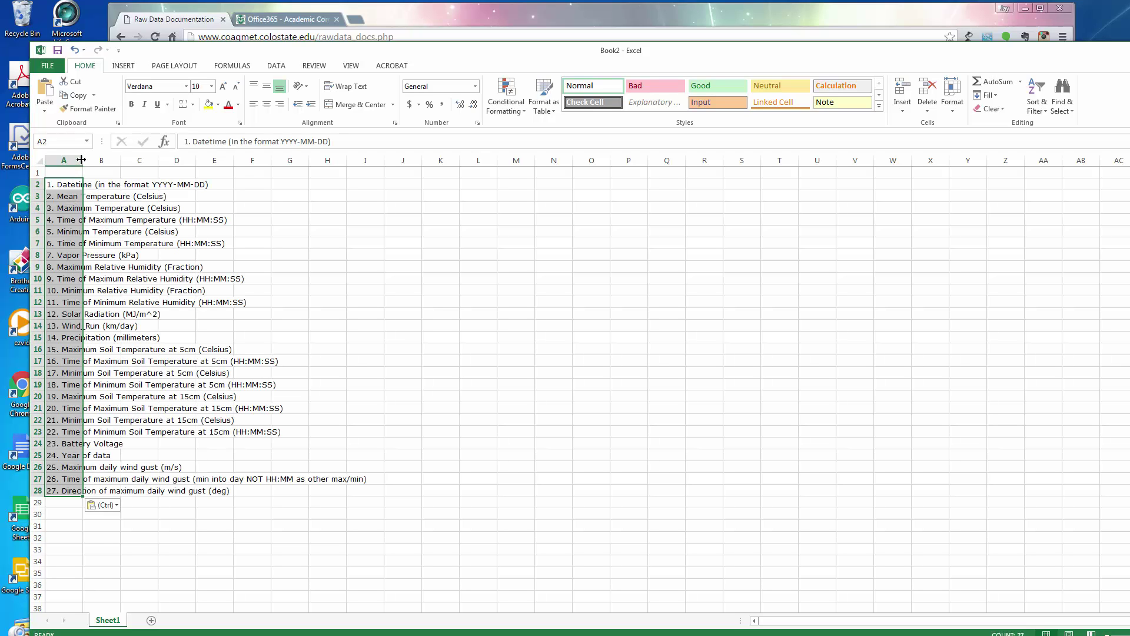
{"action": "left_click_drag", "start_coordinate": [82, 160], "coordinate": [142, 157]}
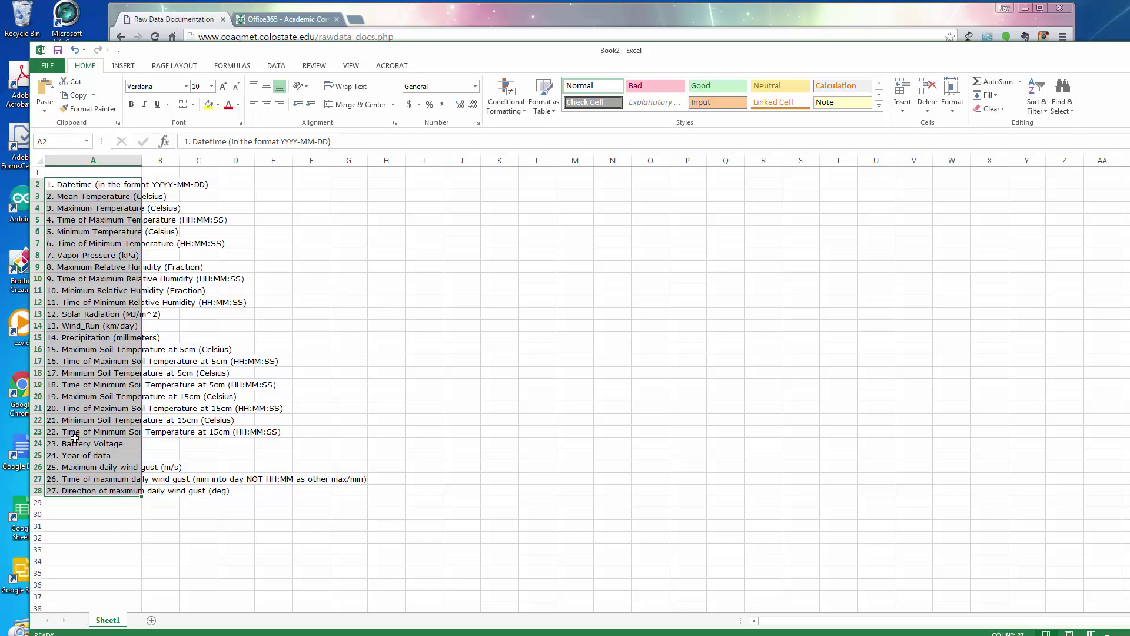
{"action": "left_click", "coordinate": [80, 357]}
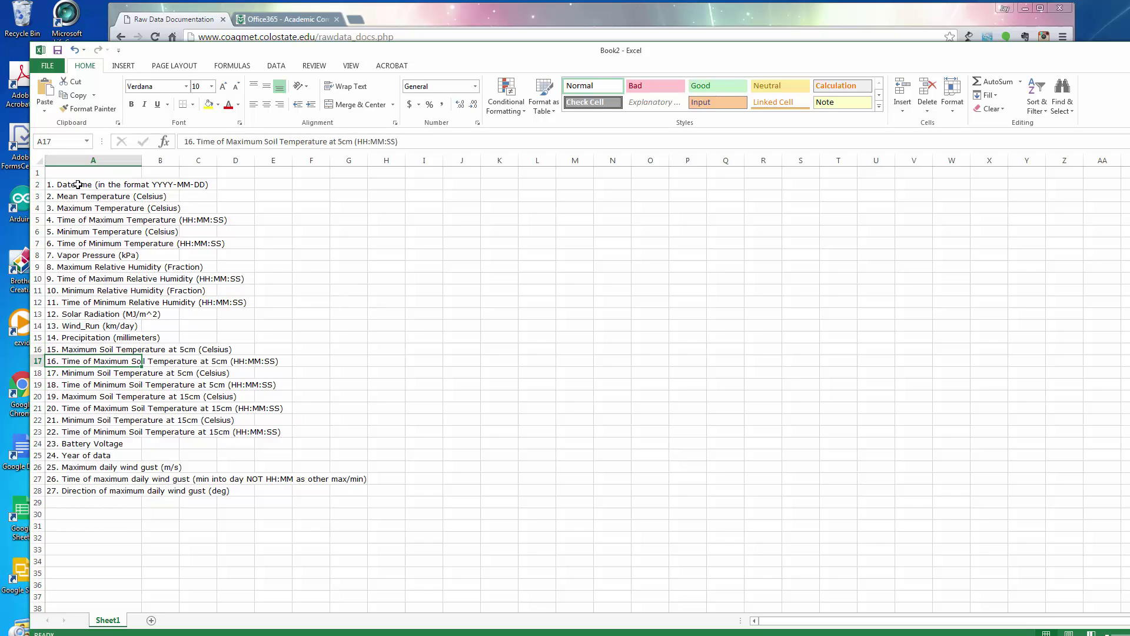
{"action": "left_click_drag", "start_coordinate": [78, 185], "coordinate": [93, 487]}
{"action": "key", "text": "ctrl+c"}
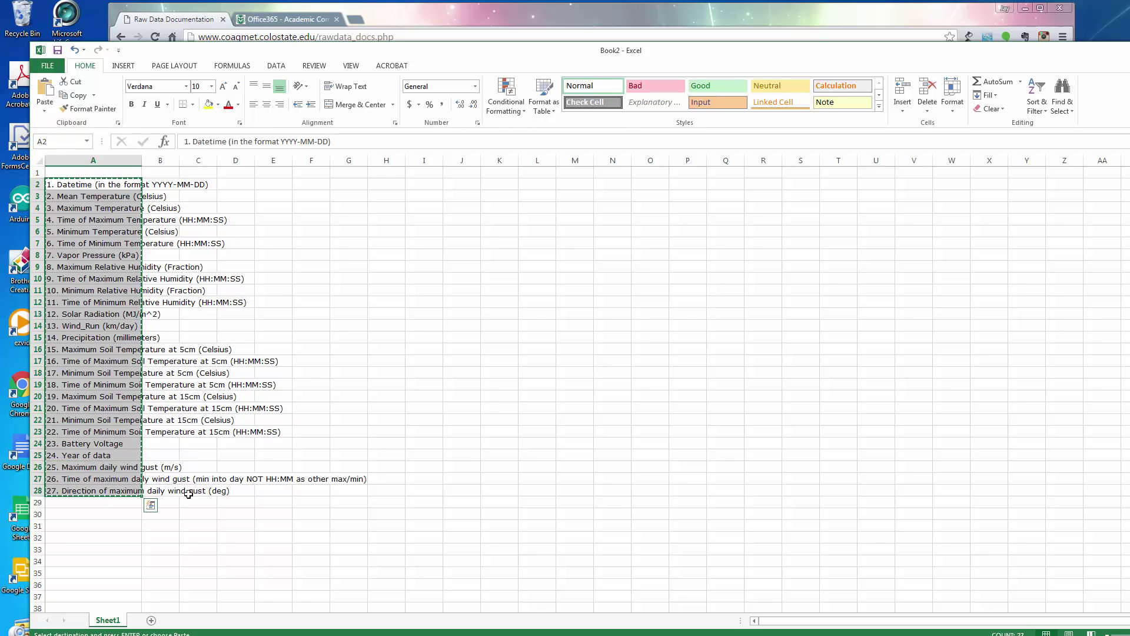
- Paste the field list transposed into A1 so it runs across row 1
{"action": "left_click", "coordinate": [101, 172]}
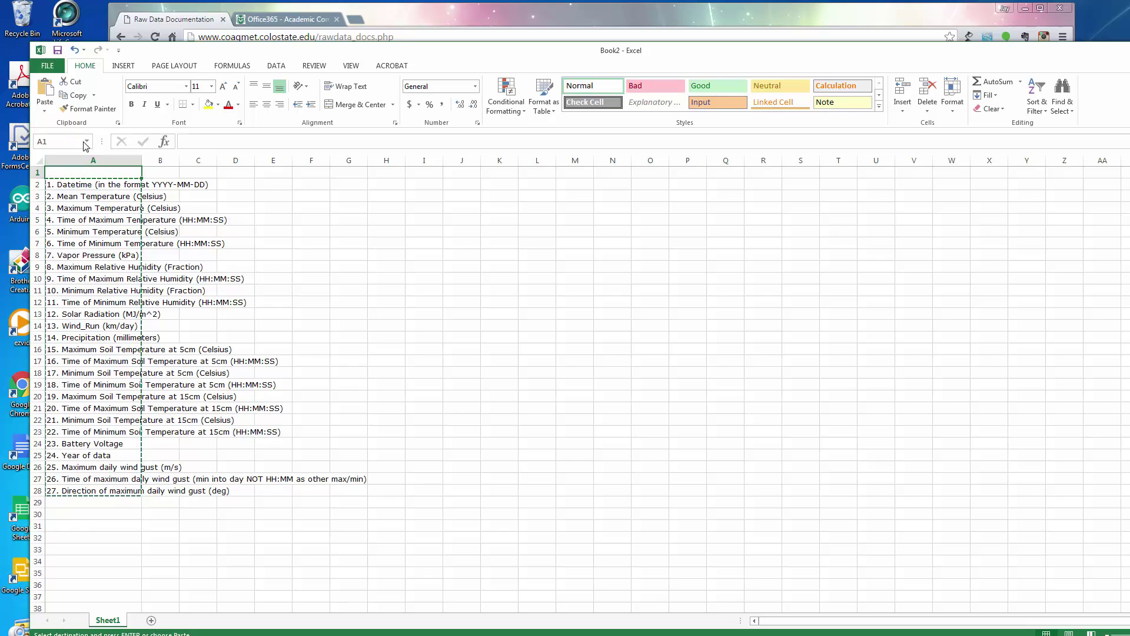
{"action": "left_click", "coordinate": [45, 106]}
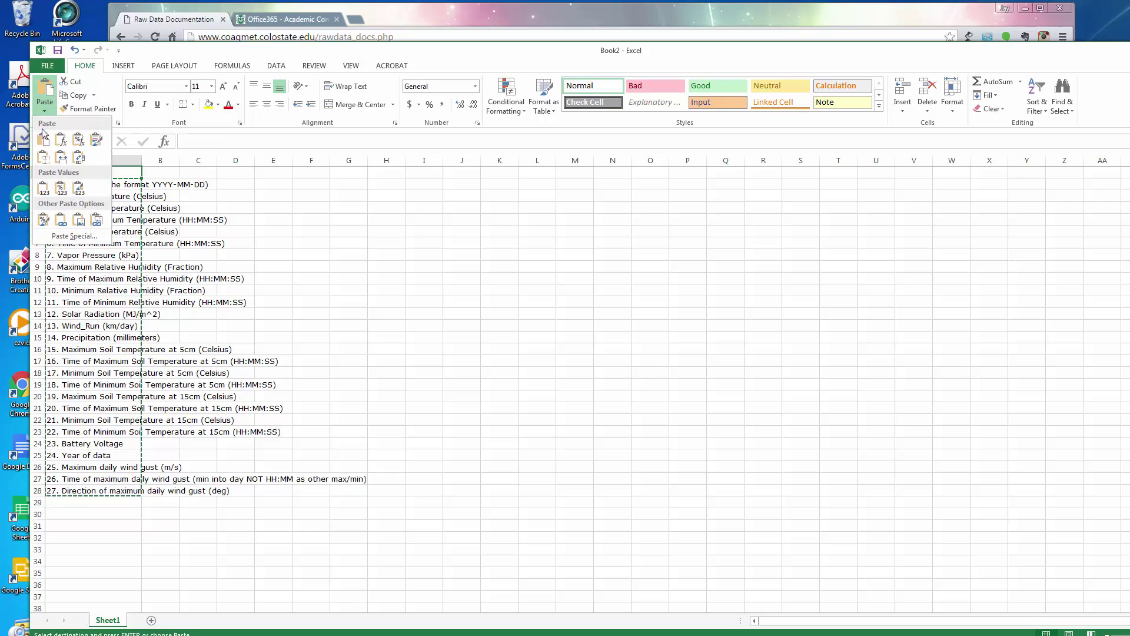
{"action": "left_click", "coordinate": [66, 236]}
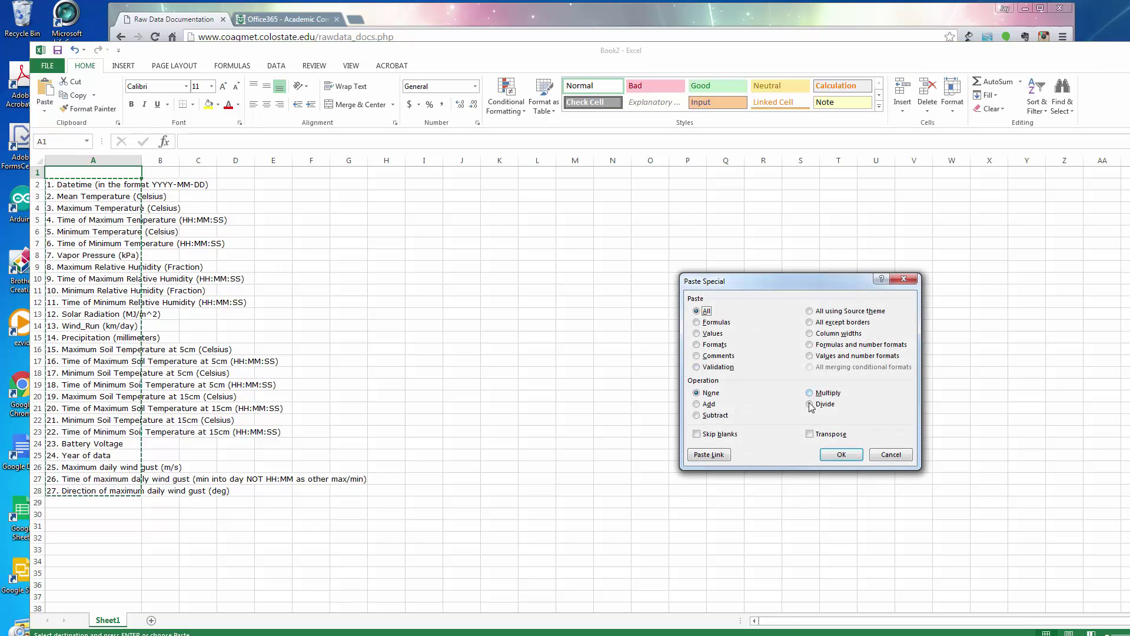
{"action": "left_click", "coordinate": [810, 434]}
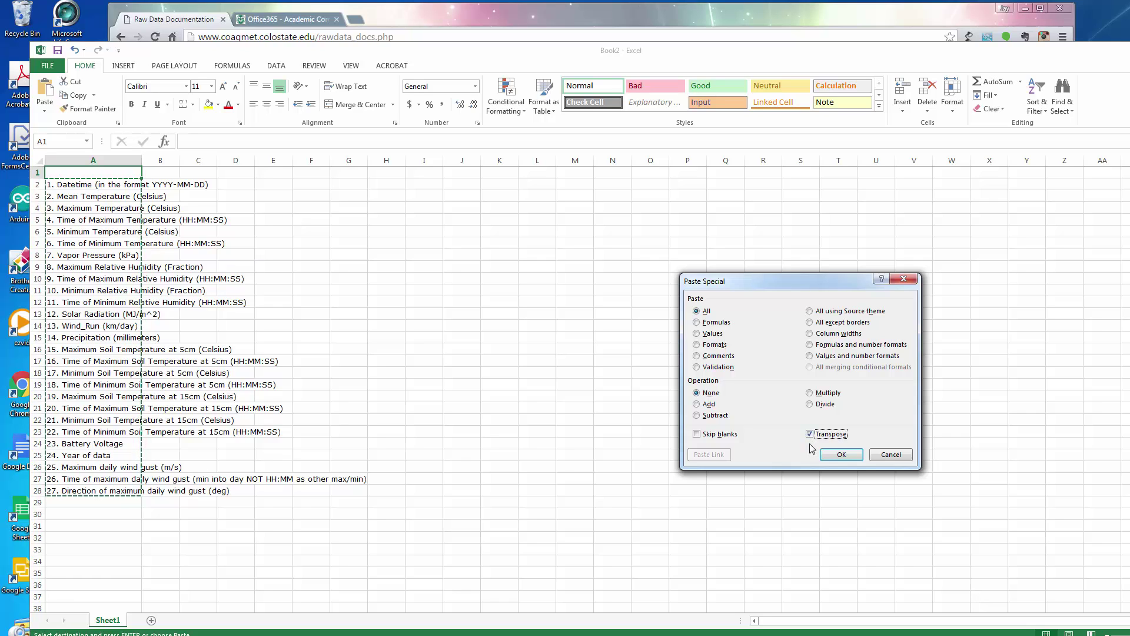
{"action": "left_click", "coordinate": [841, 454]}
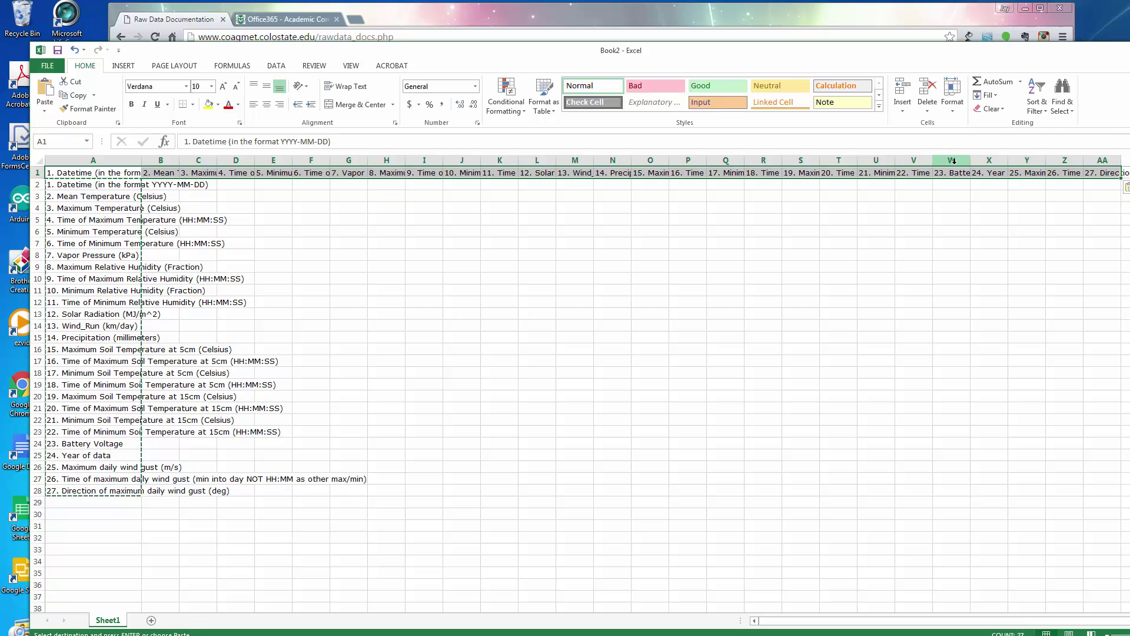
- Delete the original vertical list from A2:A28
{"action": "left_click", "coordinate": [379, 241]}
{"action": "left_click_drag", "start_coordinate": [50, 185], "coordinate": [99, 423]}
{"action": "key", "text": "ctrl+v"}
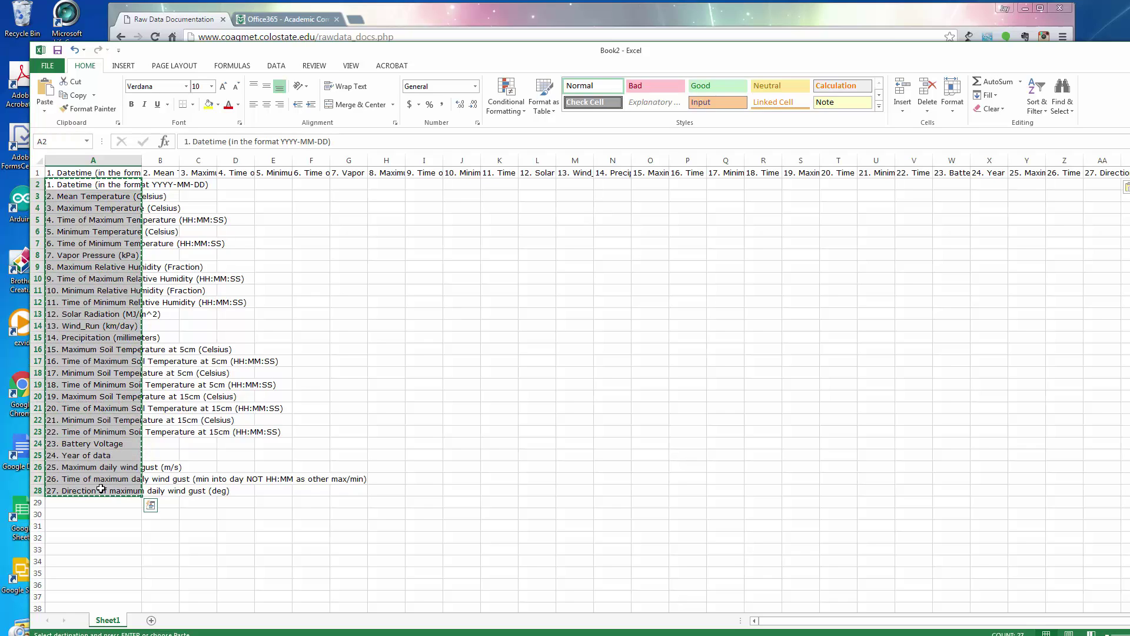
{"action": "key", "text": "Delete"}
{"action": "left_click", "coordinate": [203, 454]}
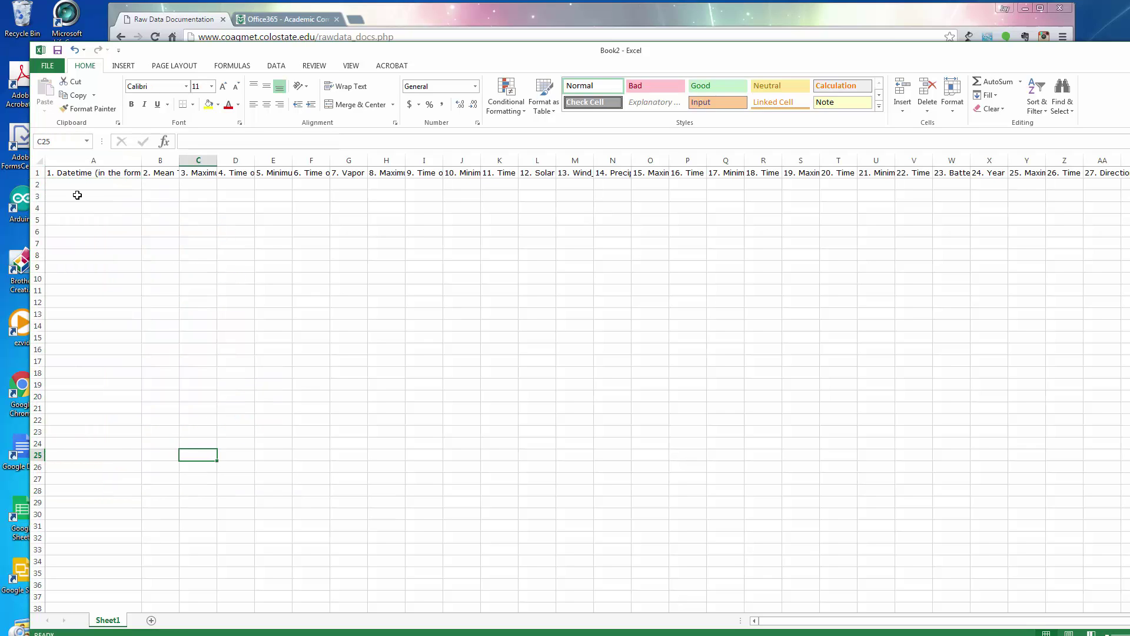
- AutoFit the column widths for row 1 so all 27 header names show fully
{"action": "left_click_drag", "start_coordinate": [39, 172], "coordinate": [39, 173]}
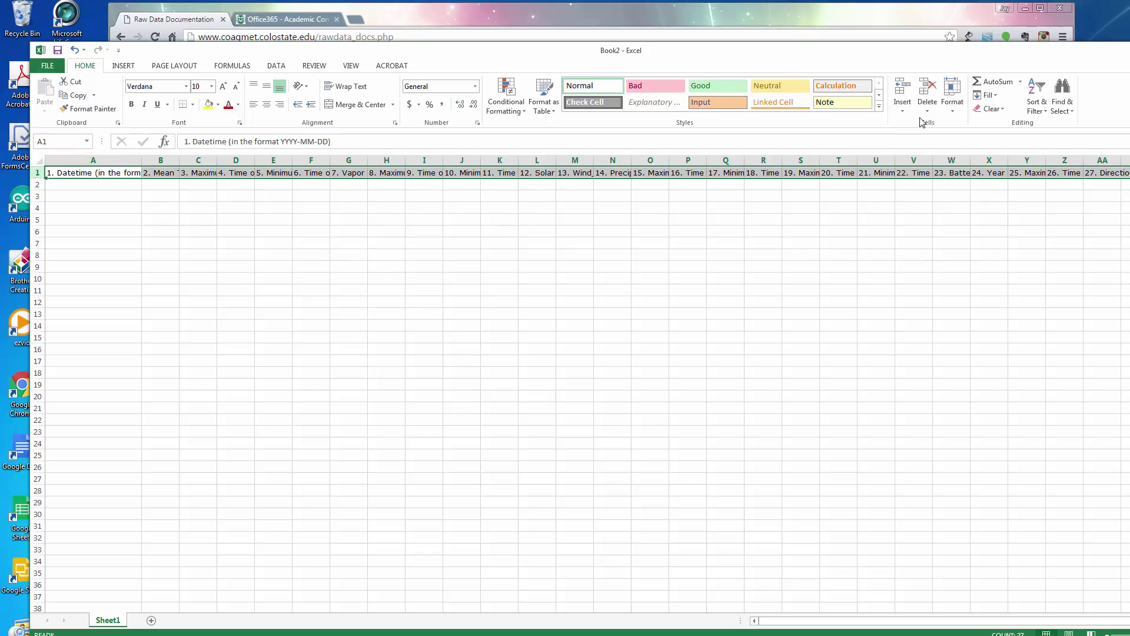
{"action": "left_click", "coordinate": [950, 90]}
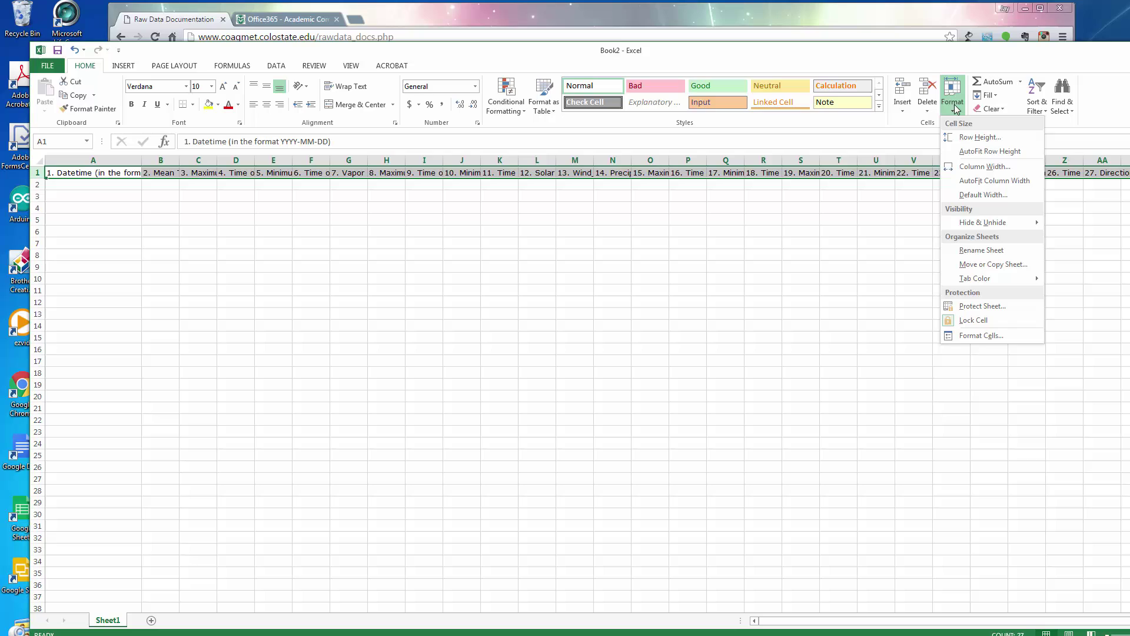
{"action": "left_click", "coordinate": [975, 181]}
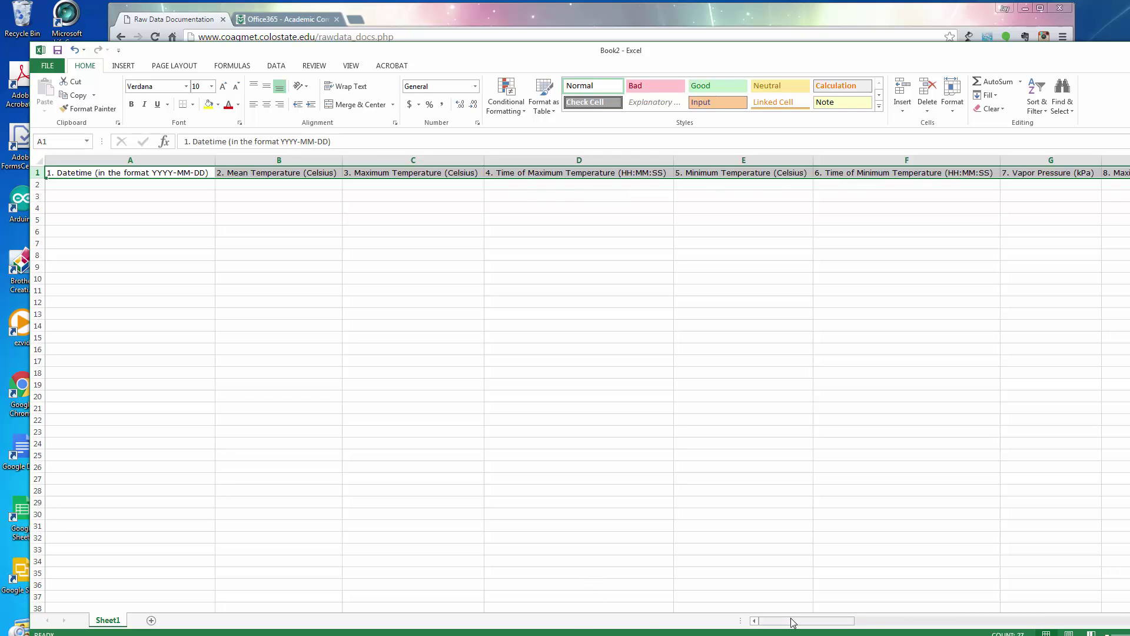
{"action": "left_click_drag", "start_coordinate": [843, 621], "coordinate": [735, 616]}
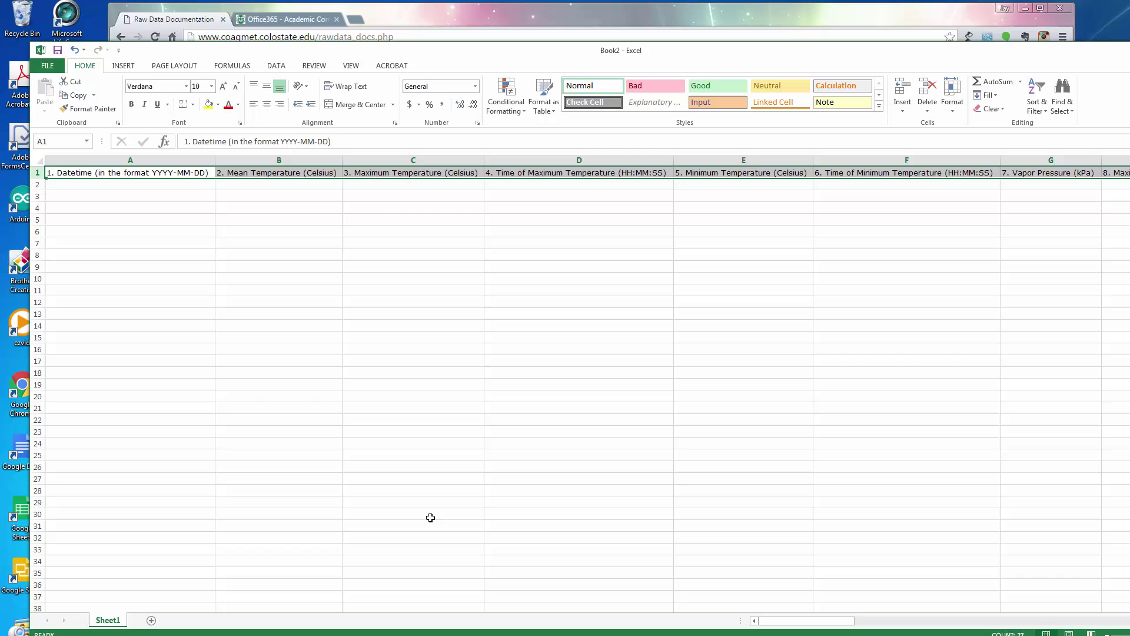
- Resubmit the 2015 FTC03 daily request in CoAgMet, then return to Excel with column A selected
{"action": "left_click", "coordinate": [455, 19]}
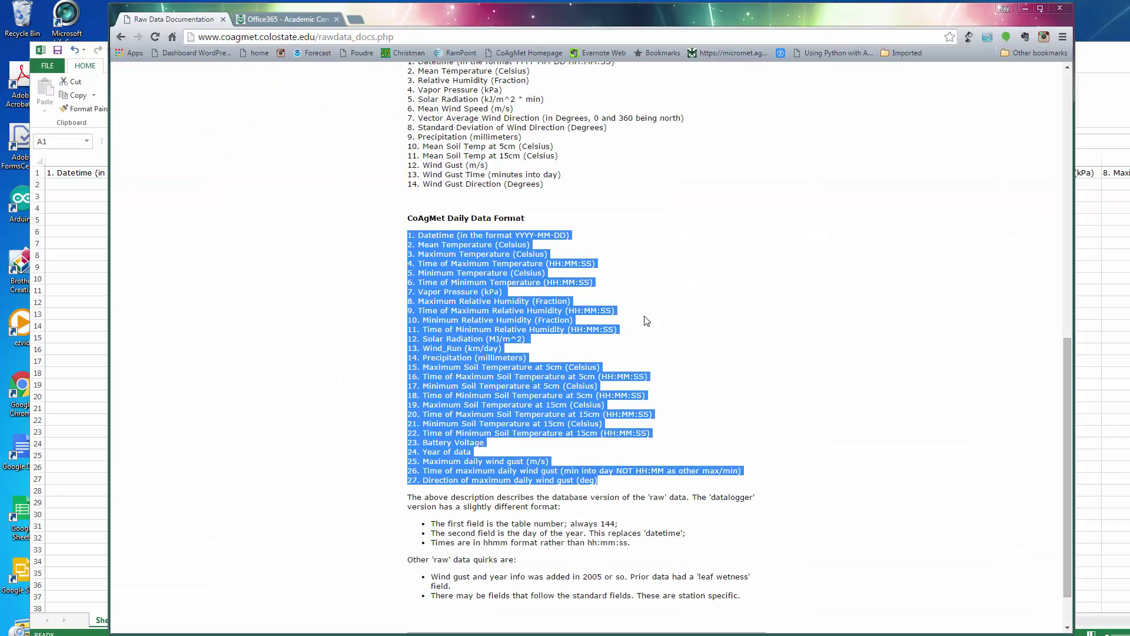
{"action": "left_click", "coordinate": [121, 38]}
{"action": "scroll", "coordinate": [939, 470], "scroll_direction": "down", "scroll_amount": 1}
{"action": "scroll", "coordinate": [823, 490], "scroll_direction": "up", "scroll_amount": 2}
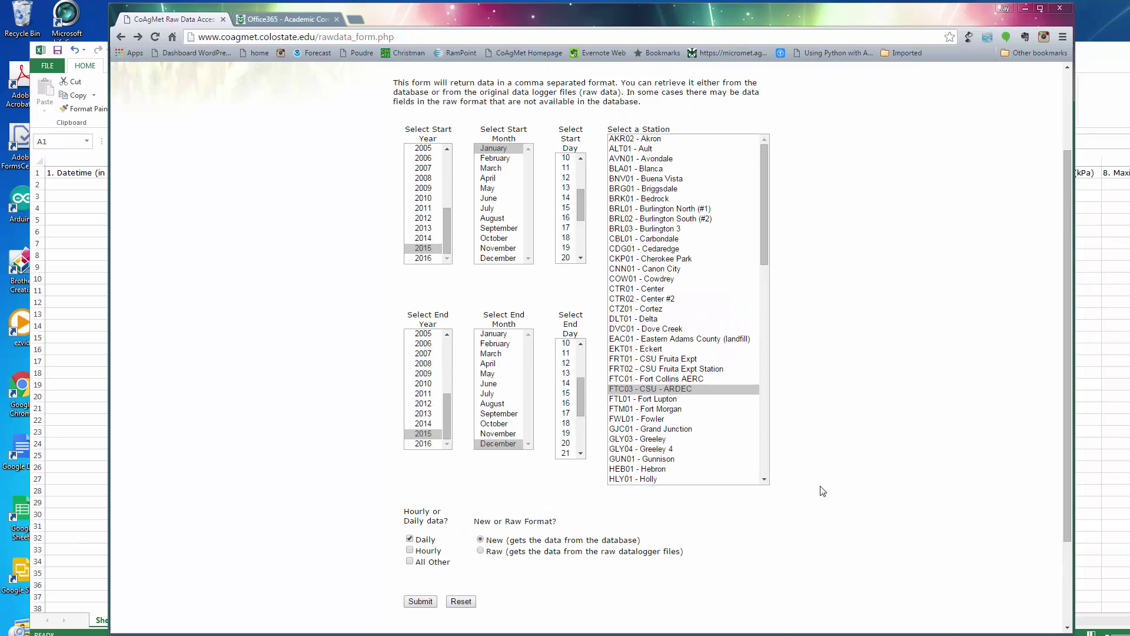
{"action": "scroll", "coordinate": [822, 490], "scroll_direction": "down", "scroll_amount": 1}
{"action": "left_click", "coordinate": [423, 542]}
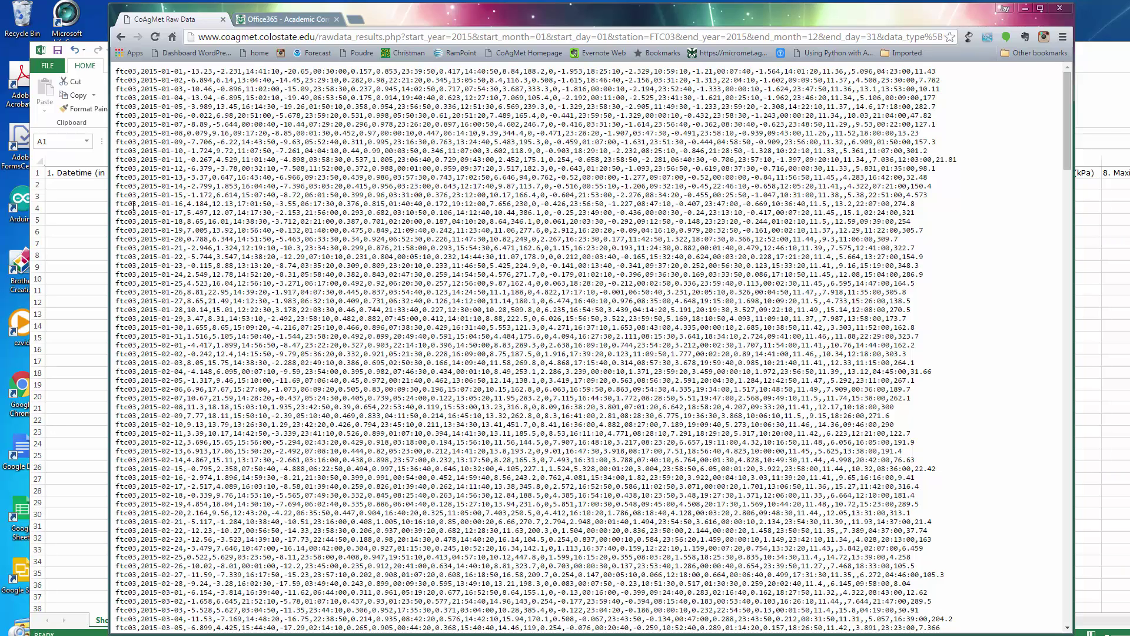
{"action": "key", "text": "alt+Tab"}
{"action": "key", "text": "ctrl+space"}
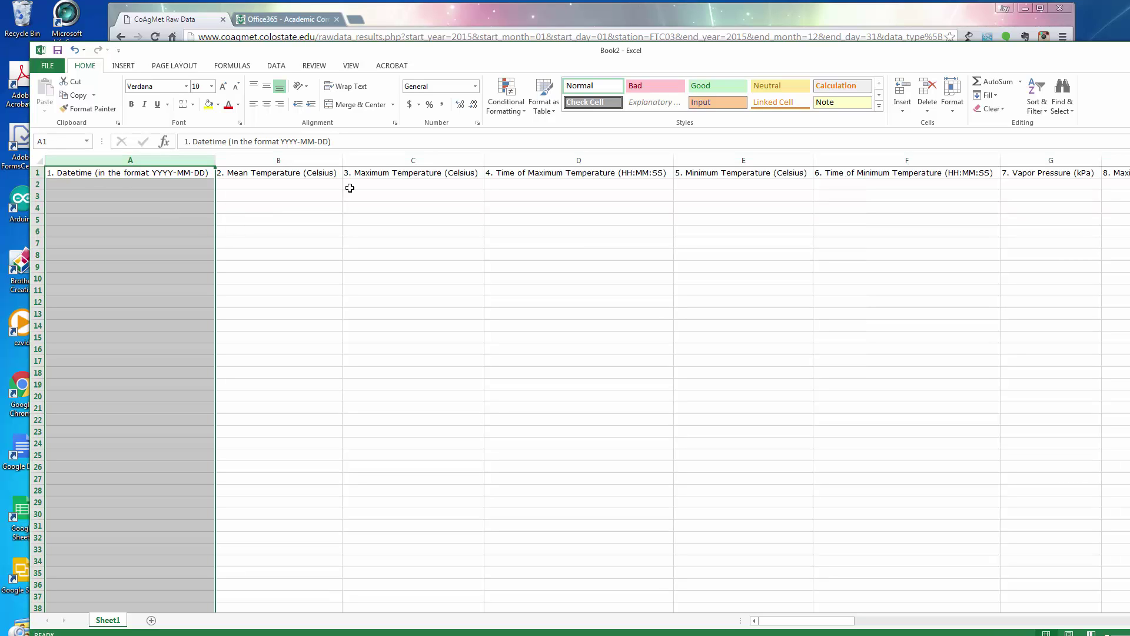
- Insert a new column A and give it the heading 'Loc'
{"action": "left_click", "coordinate": [899, 94]}
{"action": "left_click", "coordinate": [581, 360]}
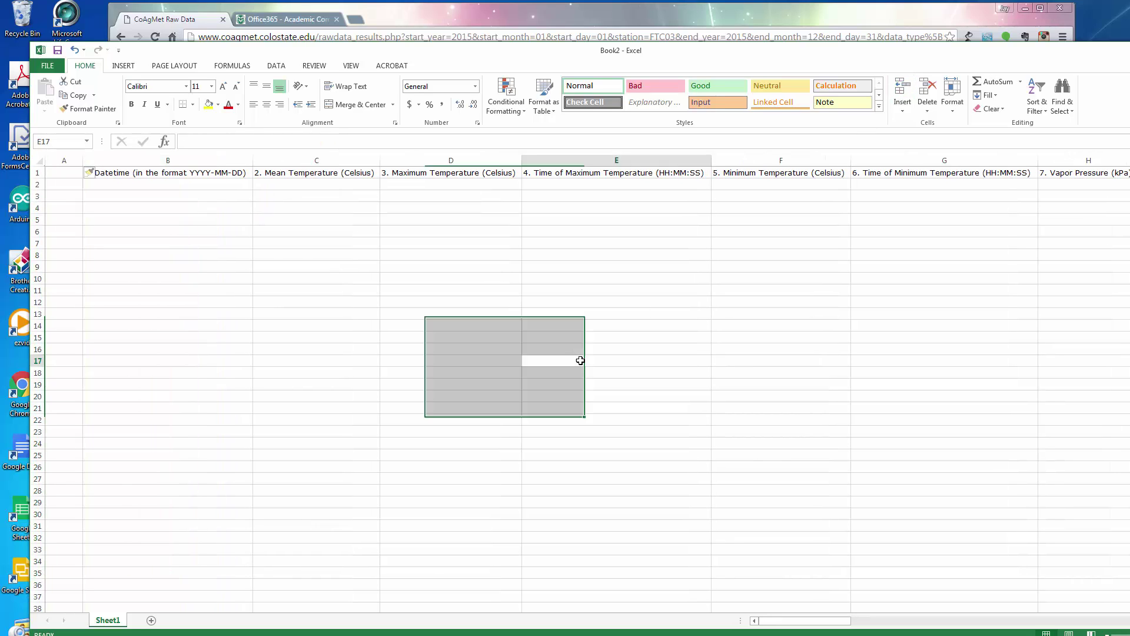
{"action": "left_click", "coordinate": [67, 174]}
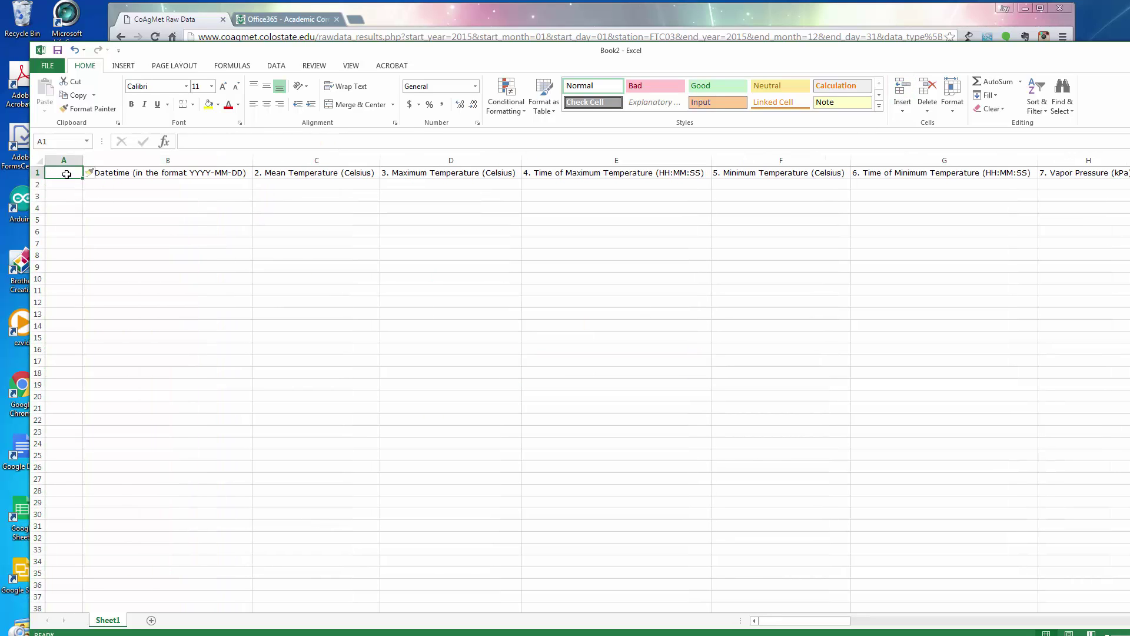
{"action": "type", "text": "Loc"}
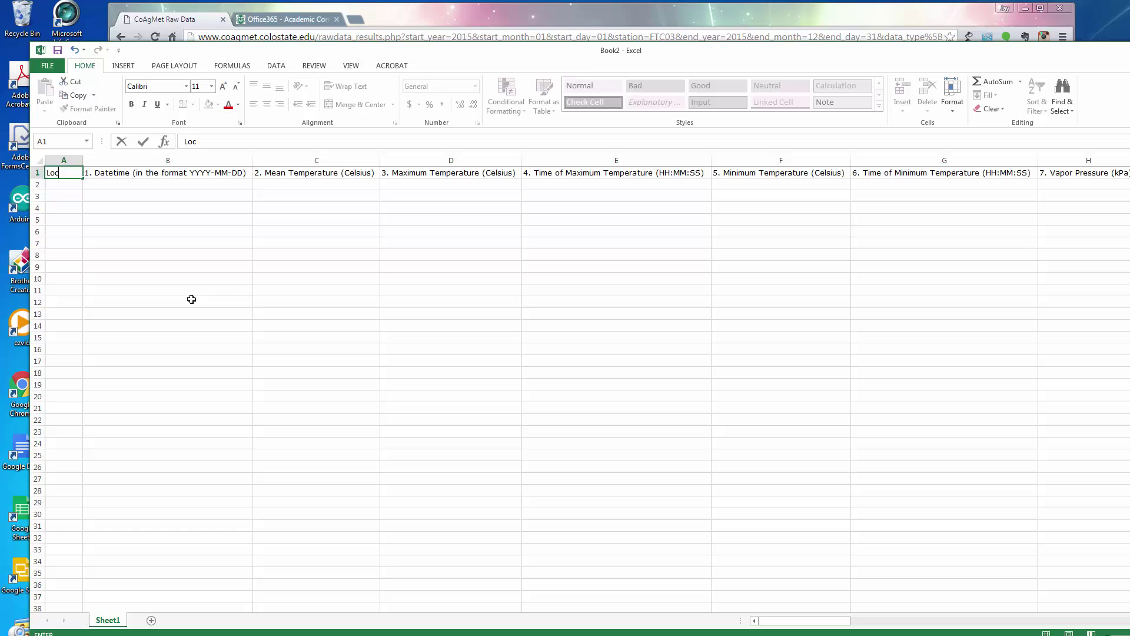
{"action": "left_click", "coordinate": [192, 300]}
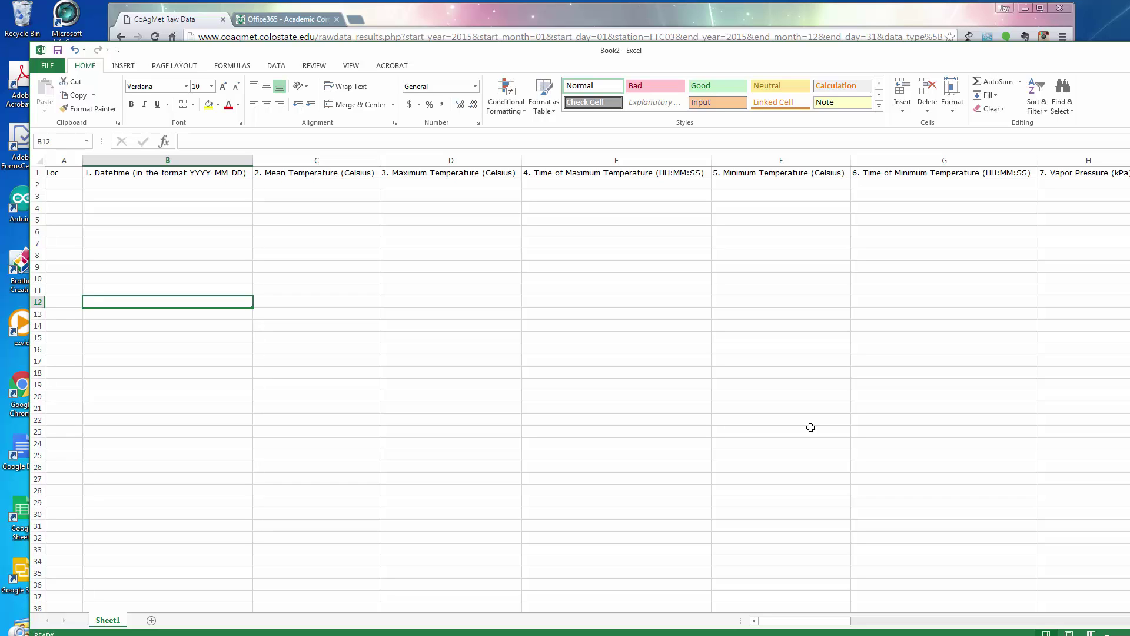
- Save the workbook as 'CoAgMet Daily Header Template' in the SOCR_500_2016 Excel folder
{"action": "left_click", "coordinate": [57, 63]}
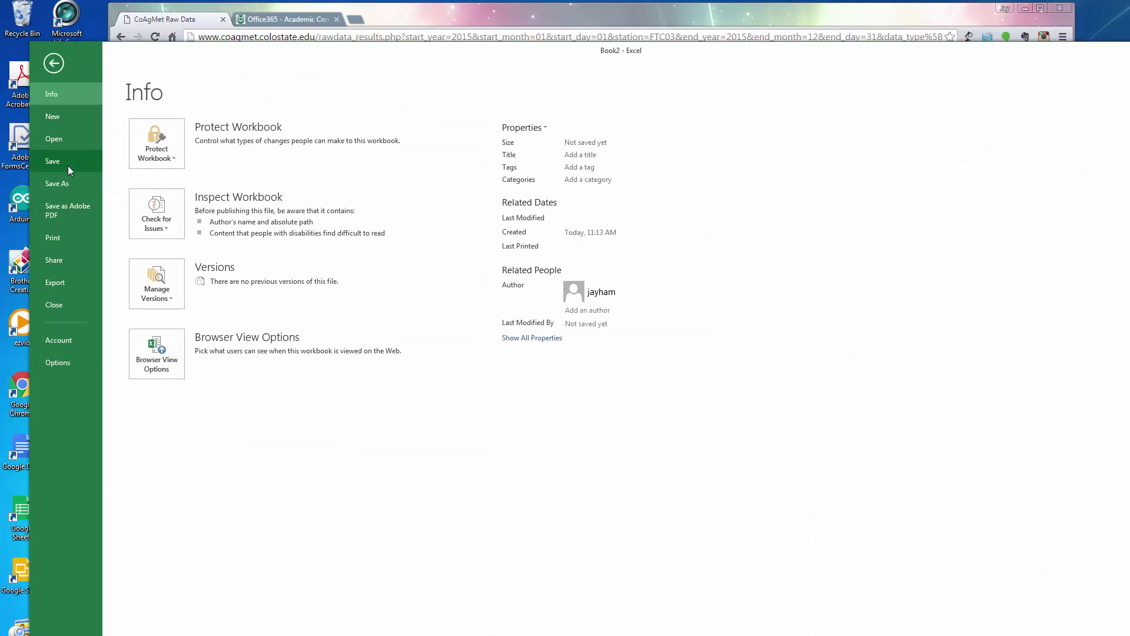
{"action": "left_click", "coordinate": [64, 182]}
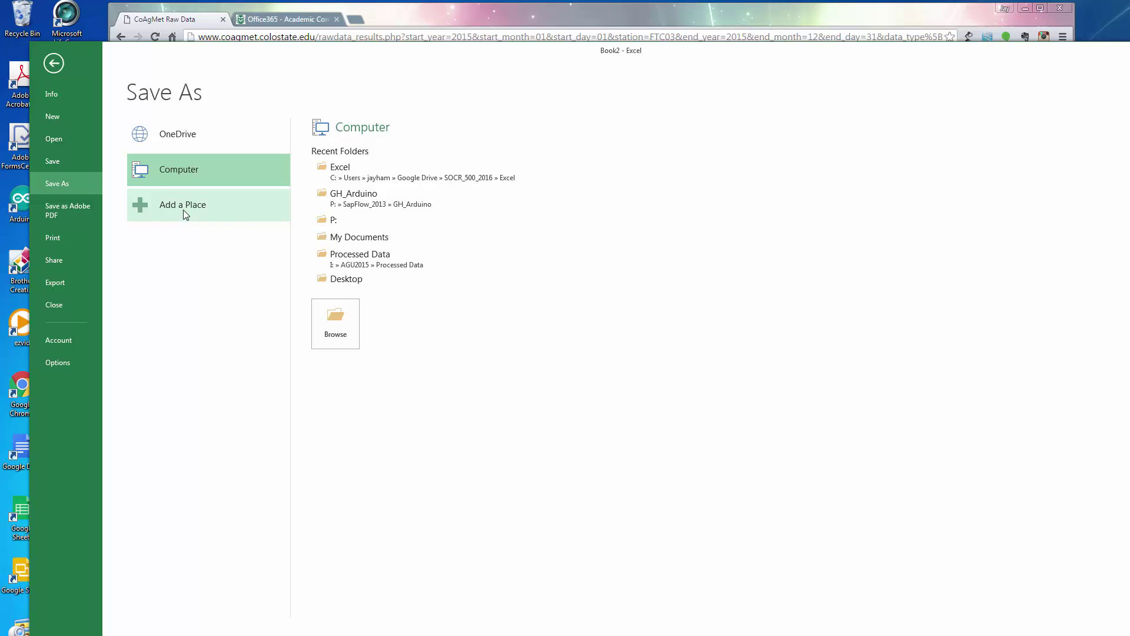
{"action": "left_click", "coordinate": [346, 175]}
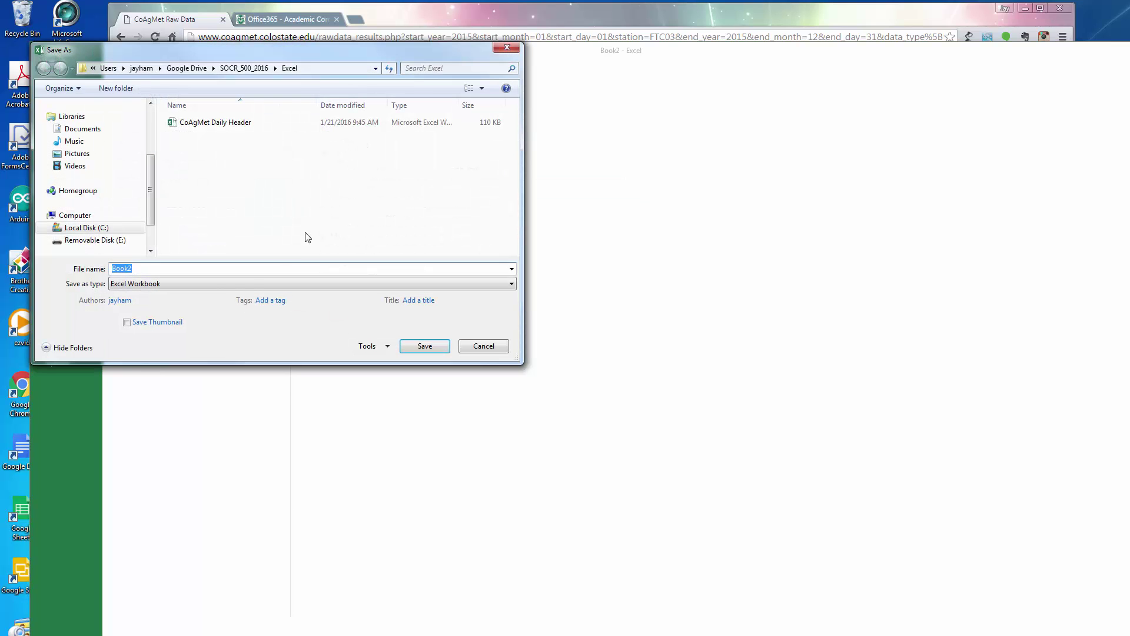
{"action": "left_click", "coordinate": [134, 268]}
{"action": "double_click", "coordinate": [122, 263]}
{"action": "type", "text": "CoAg"}
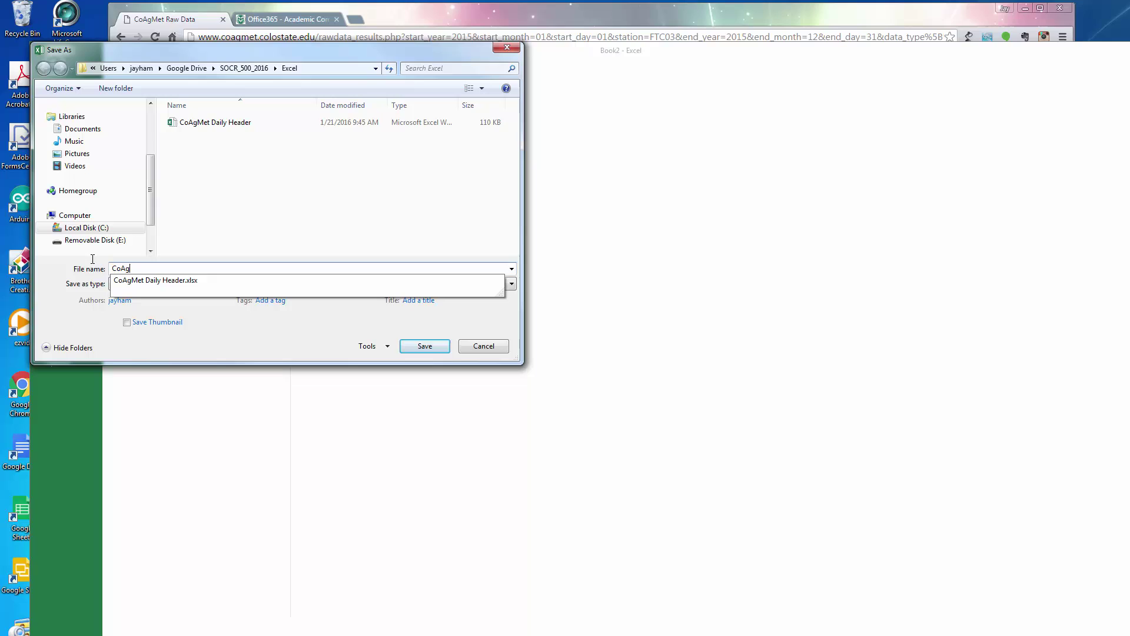
{"action": "type", "text": "Met Daily Heater"}
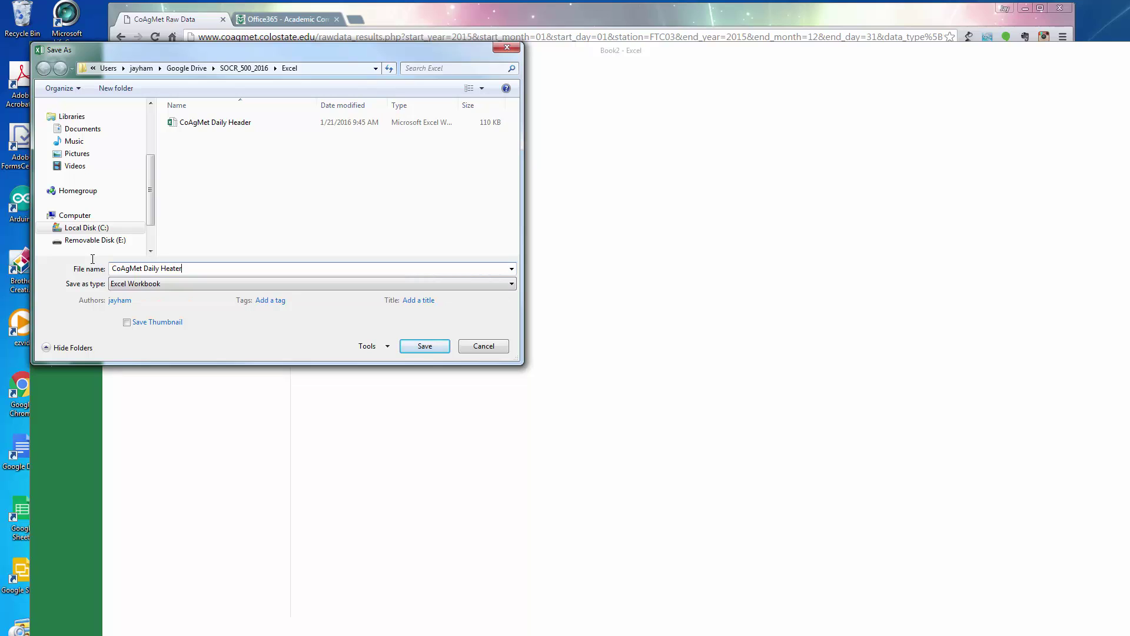
{"action": "key", "text": "BackSpace"}
{"action": "key", "text": "BackSpace"}
{"action": "key", "text": "BackSpace"}
{"action": "type", "text": "der Template"}
{"action": "left_click", "coordinate": [425, 346]}
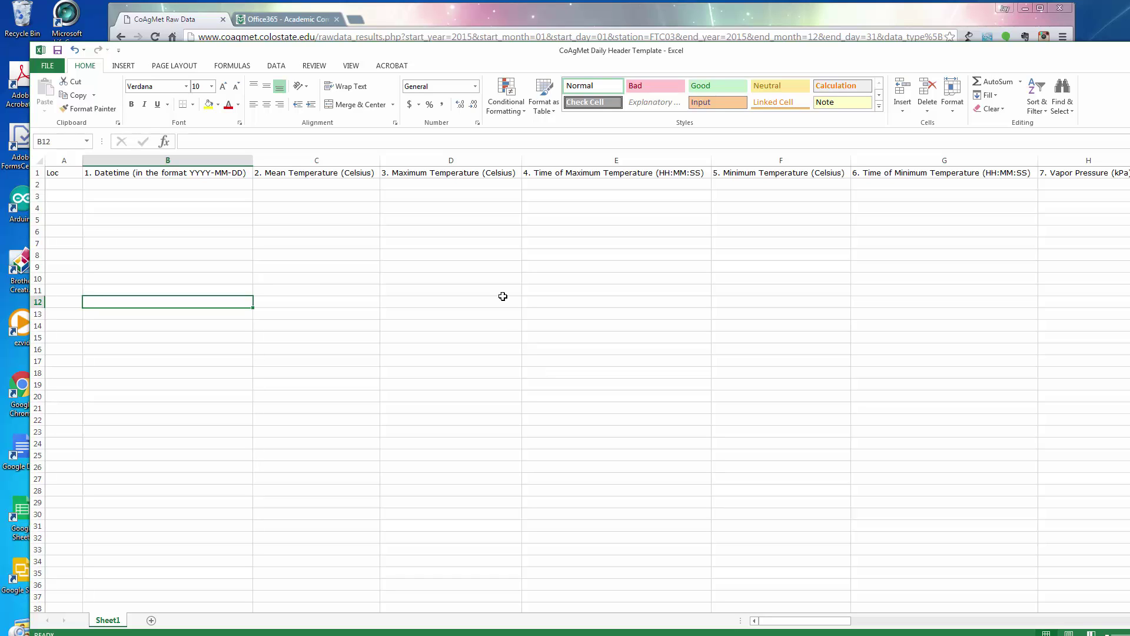
- Resubmit the CoAgMet request with Start Day 01 and End Day 31 for the full 2015 year
{"action": "left_click", "coordinate": [469, 18]}
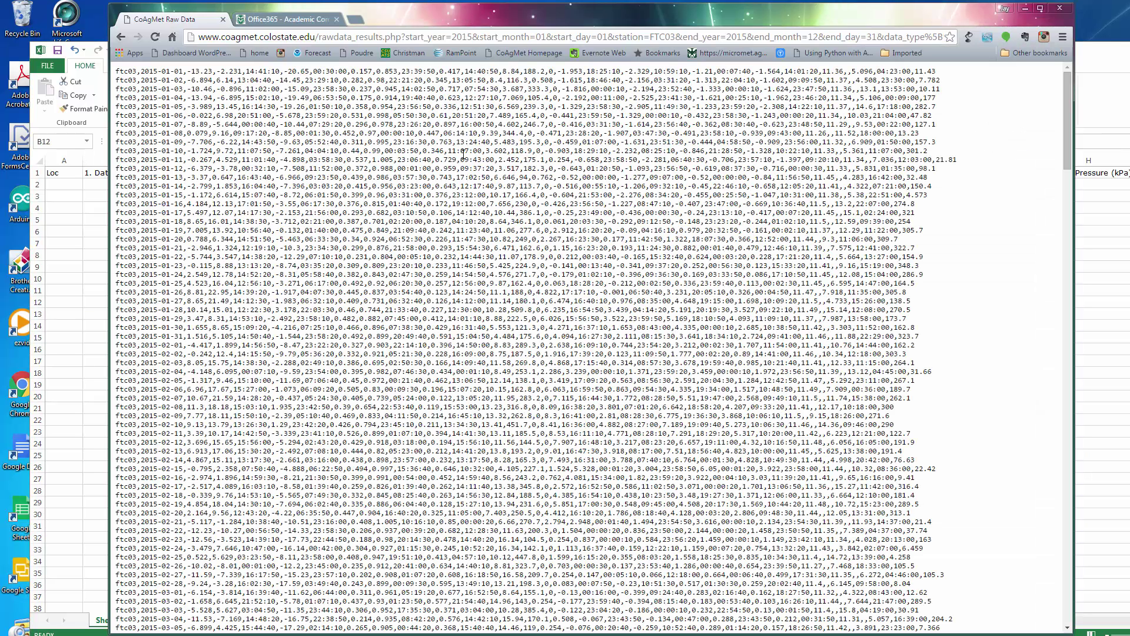
{"action": "left_click", "coordinate": [121, 36]}
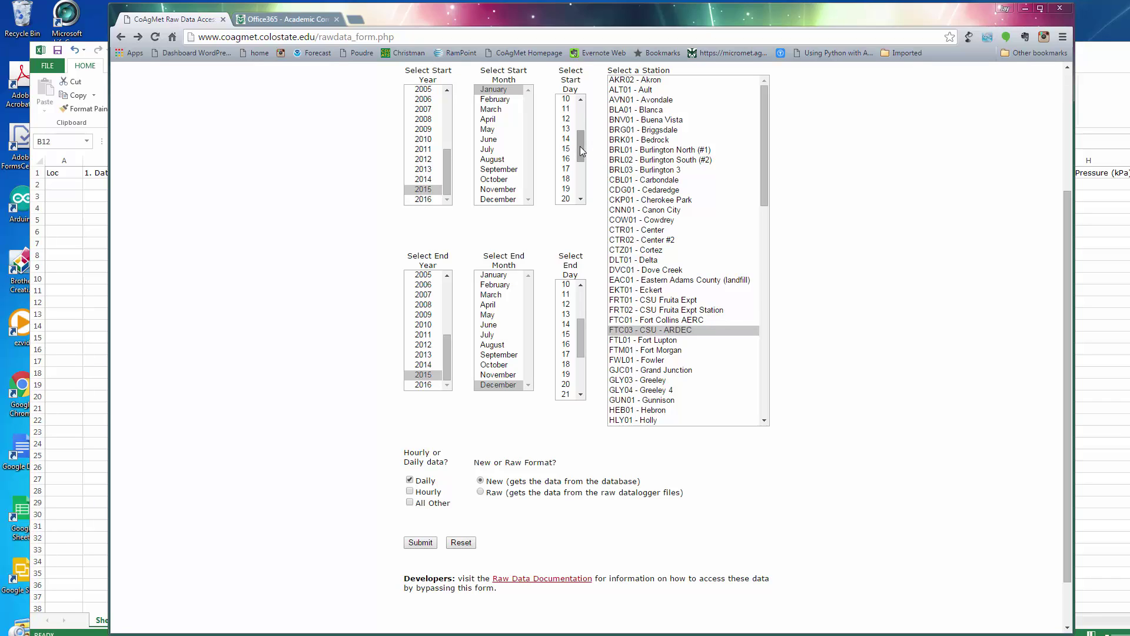
{"action": "left_click_drag", "start_coordinate": [581, 144], "coordinate": [582, 120]}
{"action": "left_click", "coordinate": [574, 98]}
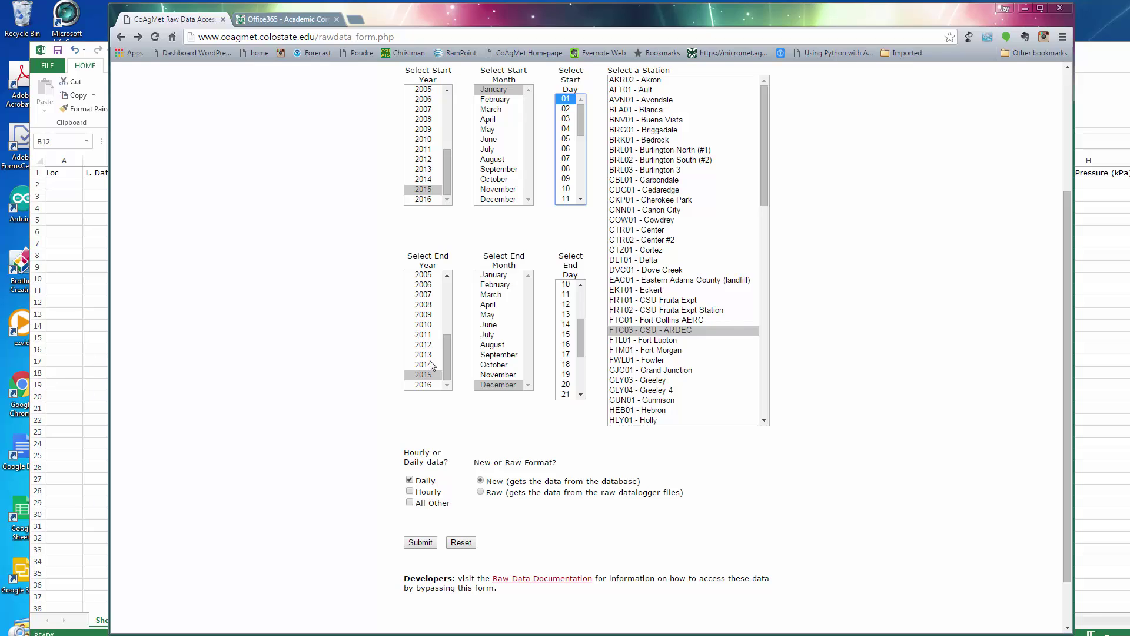
{"action": "left_click_drag", "start_coordinate": [581, 339], "coordinate": [581, 386]}
{"action": "left_click", "coordinate": [570, 393]}
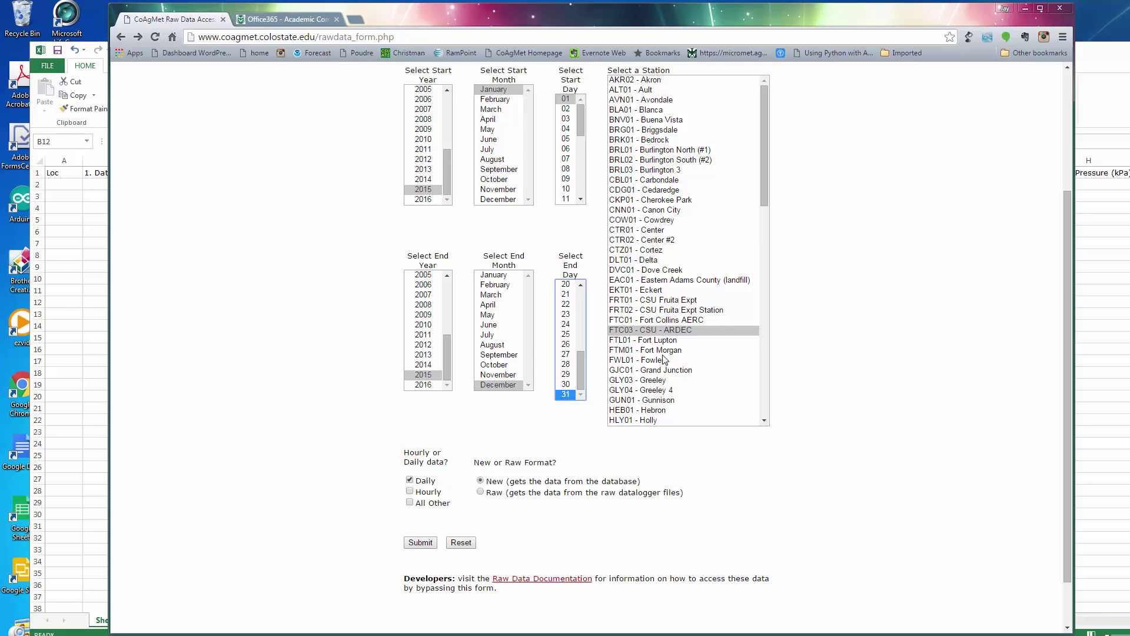
{"action": "left_click", "coordinate": [420, 542]}
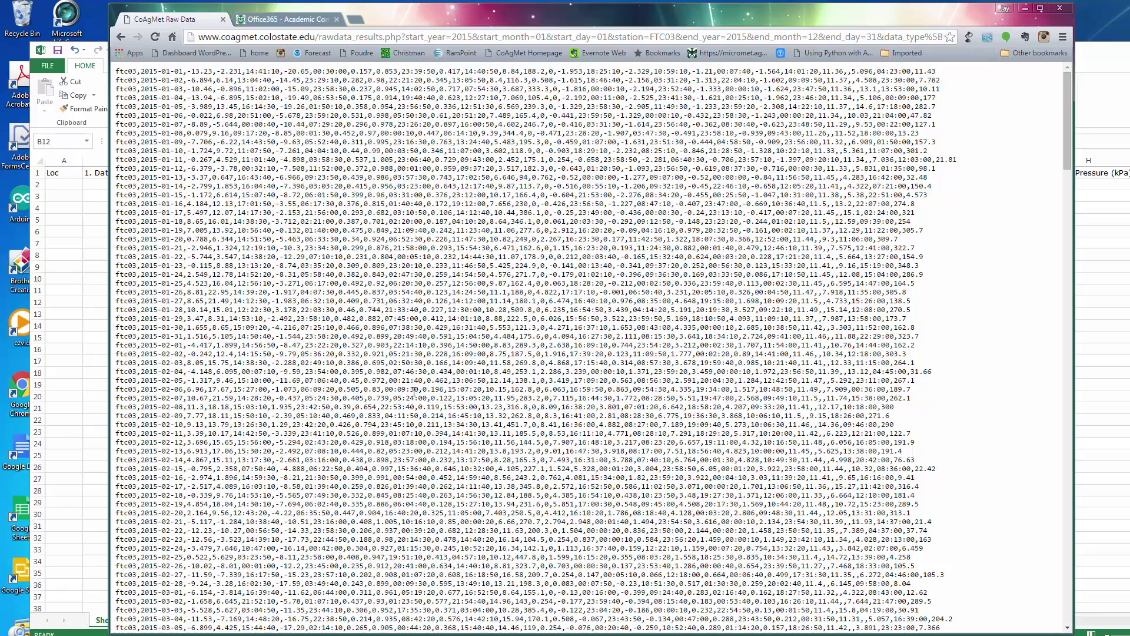
- Select all the returned 2015 data rows and go back to cell A2 in the Excel template
{"action": "key", "text": "ctrl+a"}
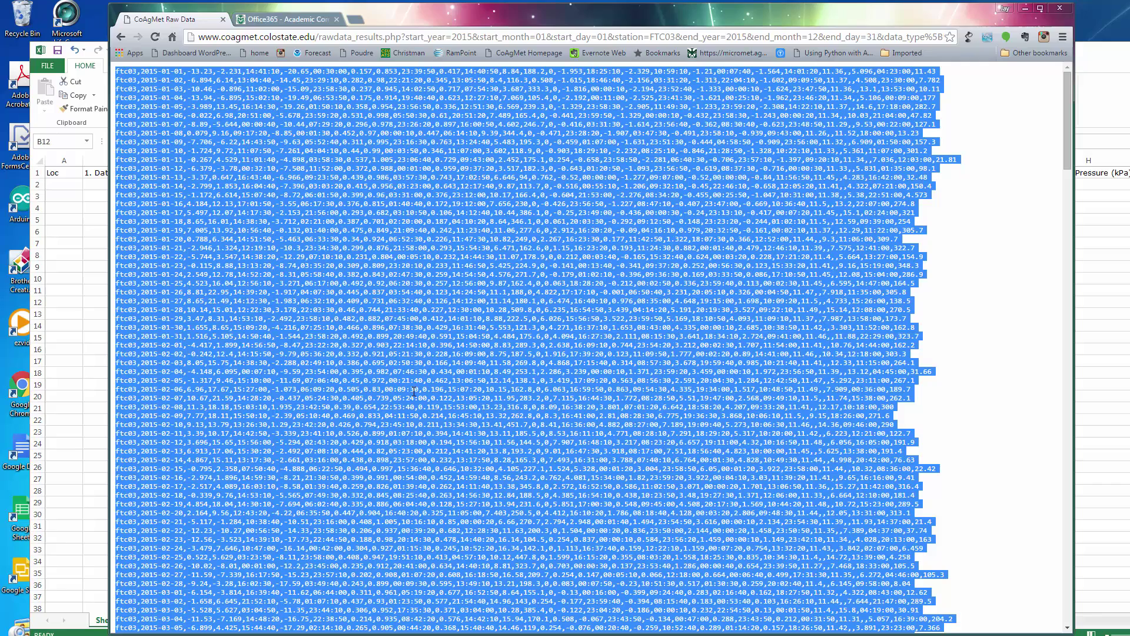
{"action": "left_click", "coordinate": [67, 222]}
{"action": "left_click", "coordinate": [68, 185]}
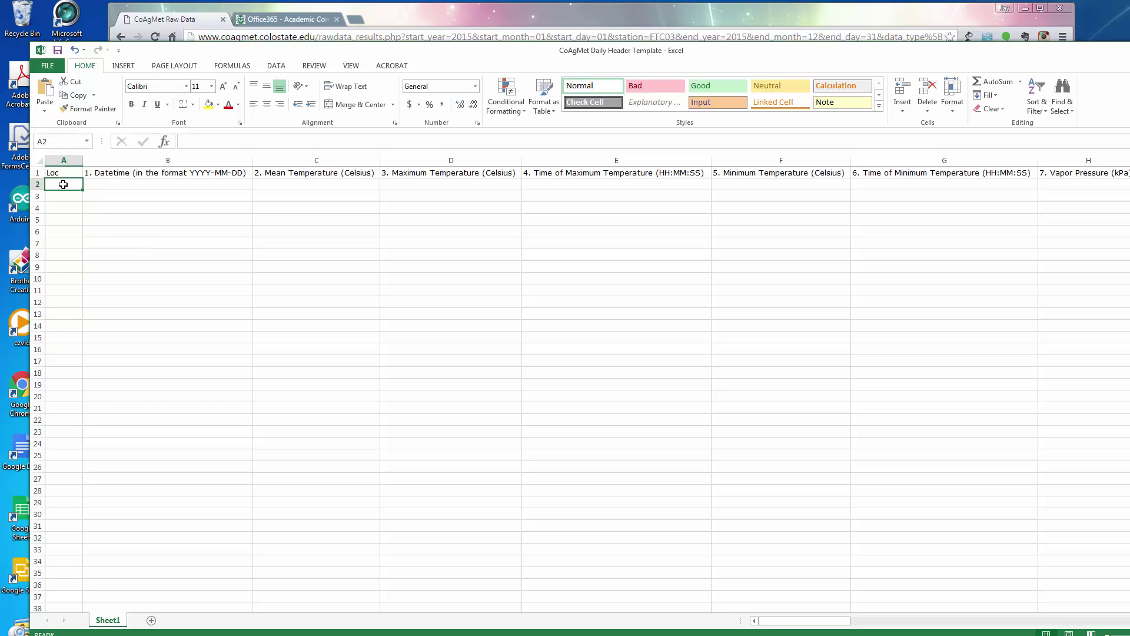
- Paste the 2015 rows at A2, widen column A to inspect them, and bring up the Data ribbon
{"action": "key", "text": "ctrl+v"}
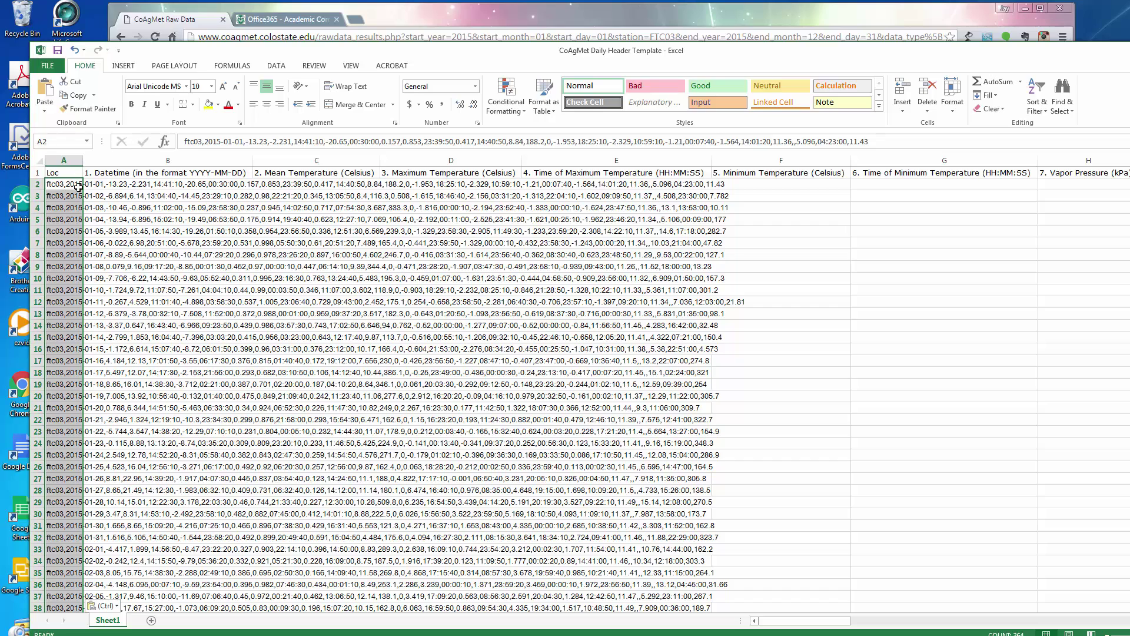
{"action": "mouse_move", "coordinate": [83, 160]}
{"action": "left_mouse_down"}
{"action": "mouse_move", "coordinate": [730, 179]}
{"action": "mouse_move", "coordinate": [86, 162]}
{"action": "left_mouse_up"}
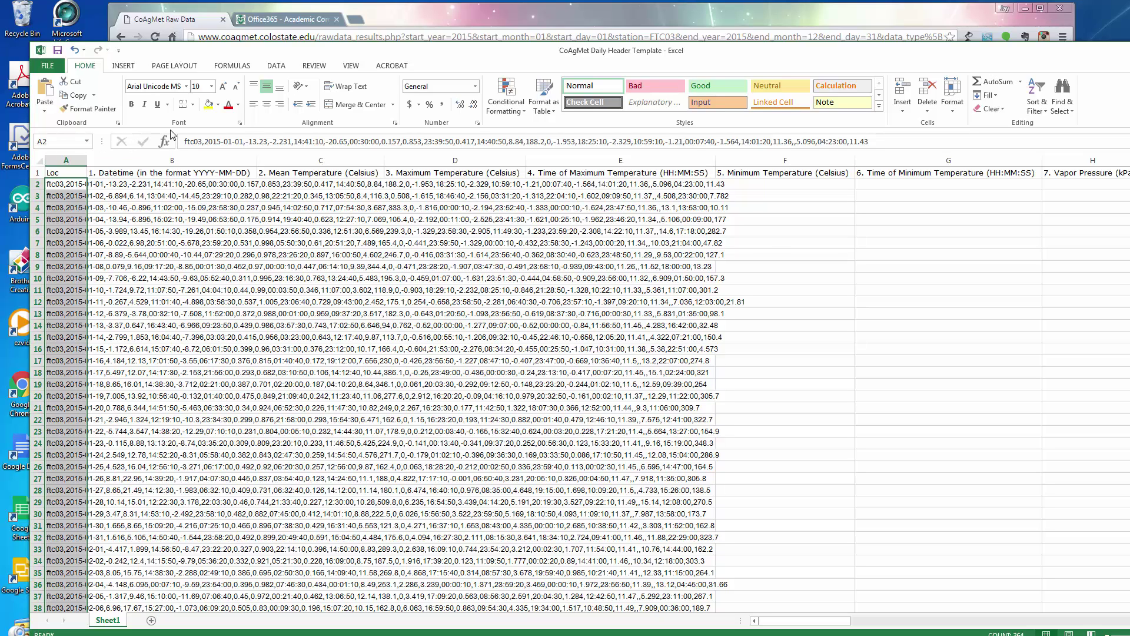
{"action": "left_click", "coordinate": [276, 66]}
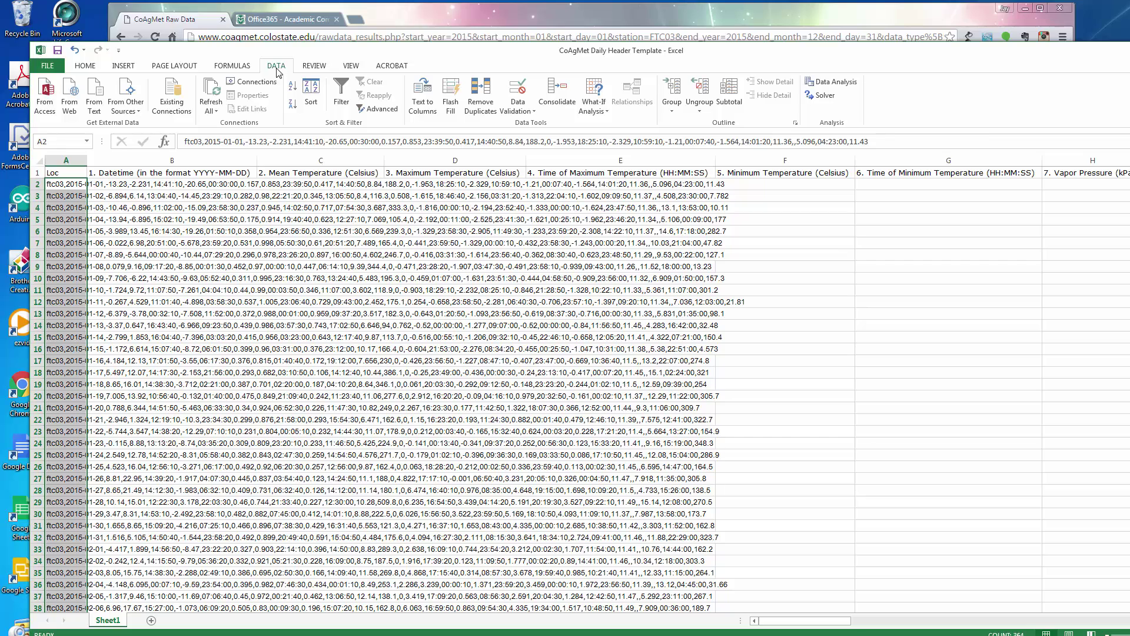
- Split column A into separate columns with Text to Columns, Delimited on Comma
{"action": "left_click", "coordinate": [418, 96]}
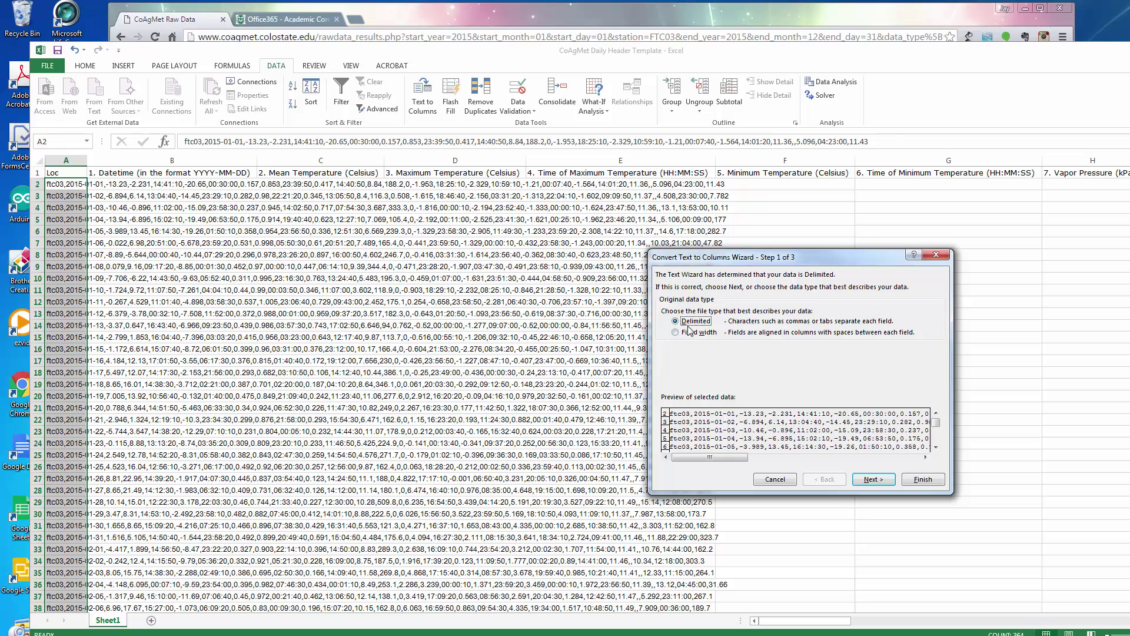
{"action": "left_click", "coordinate": [873, 479]}
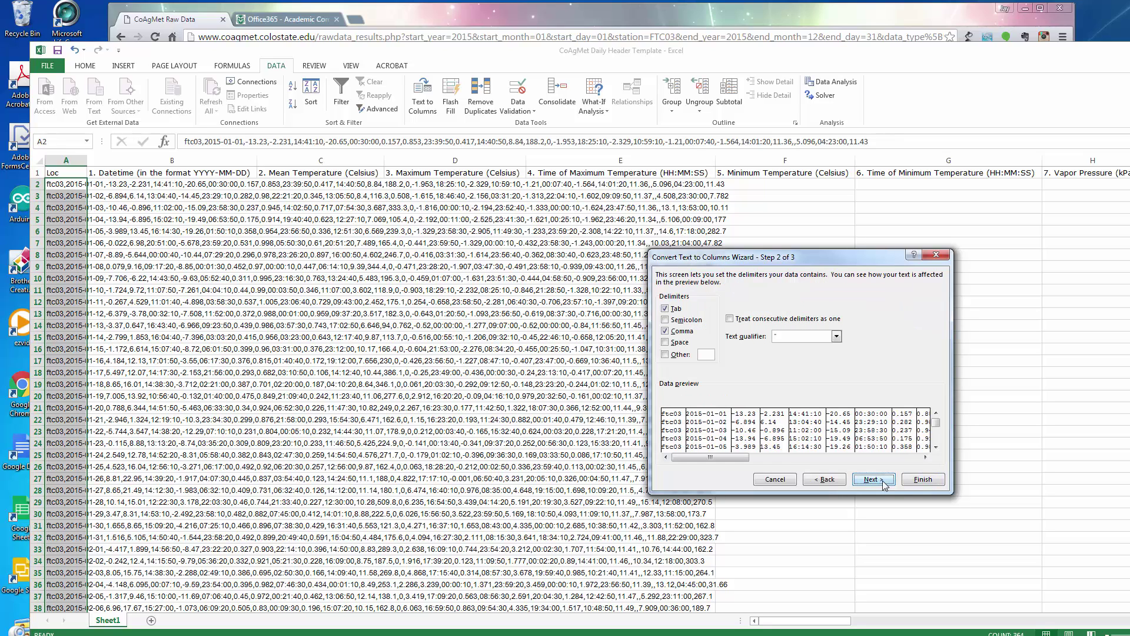
{"action": "left_click", "coordinate": [665, 331]}
{"action": "left_click", "coordinate": [665, 331]}
{"action": "left_click", "coordinate": [875, 480]}
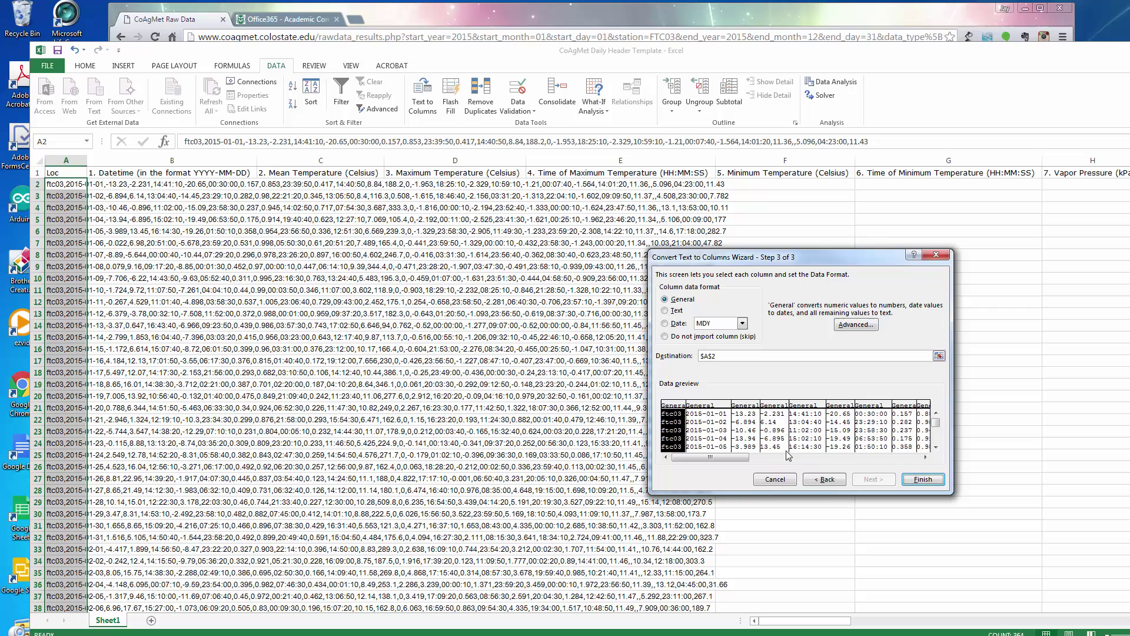
{"action": "left_click", "coordinate": [917, 481]}
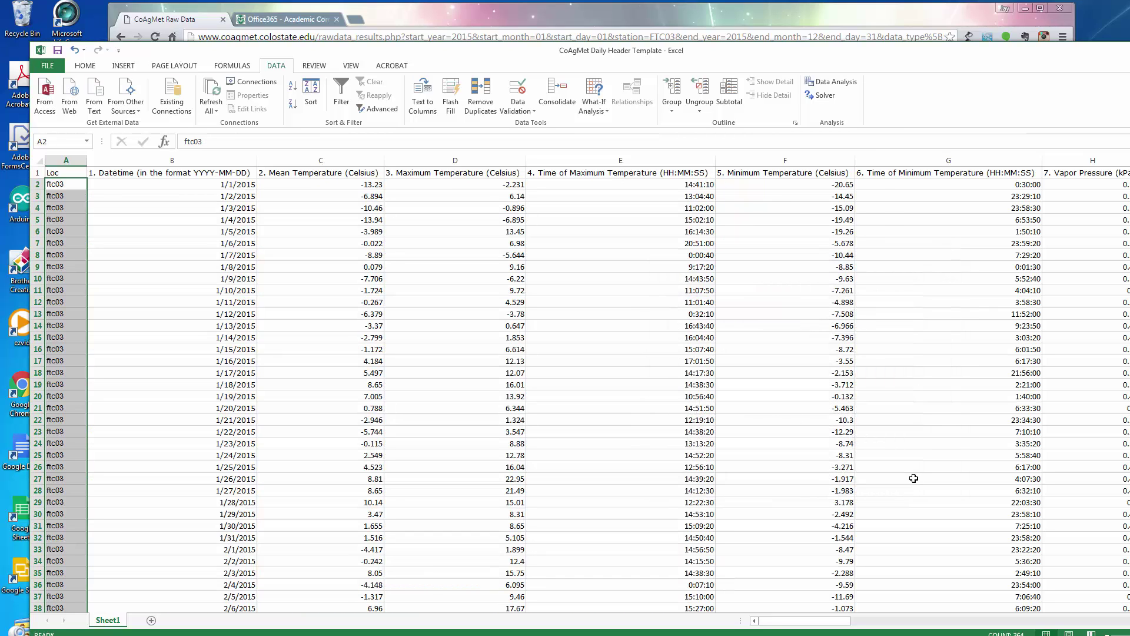
{"action": "left_click", "coordinate": [732, 434]}
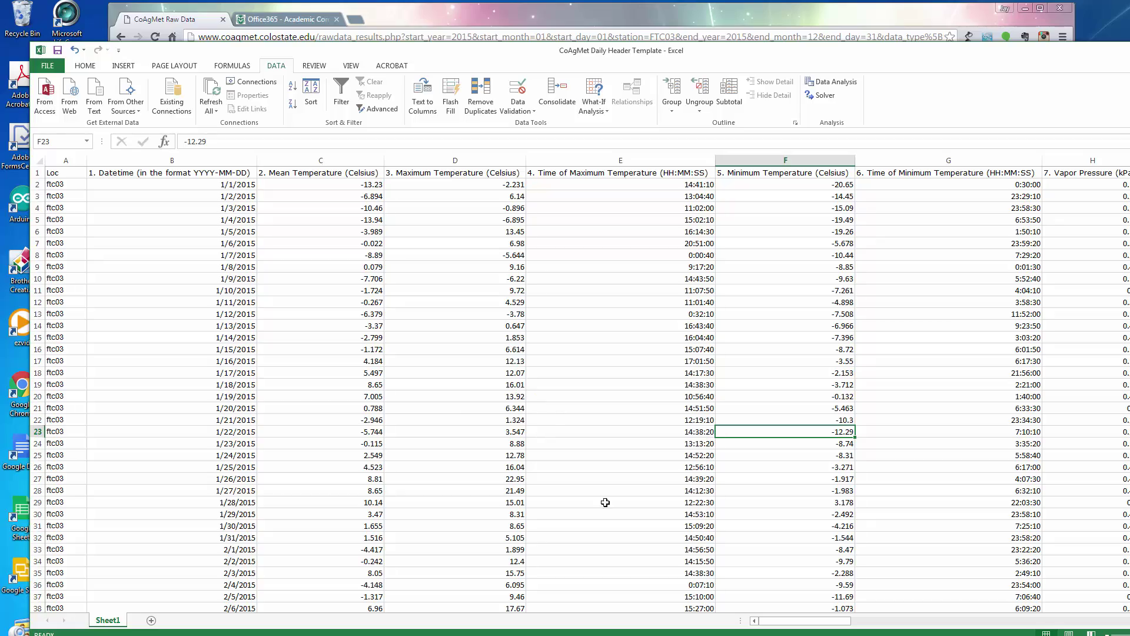
- Rename the Sheet1 worksheet to Data_2015
{"action": "left_click_drag", "start_coordinate": [762, 618], "coordinate": [728, 633]}
{"action": "right_click", "coordinate": [115, 627]}
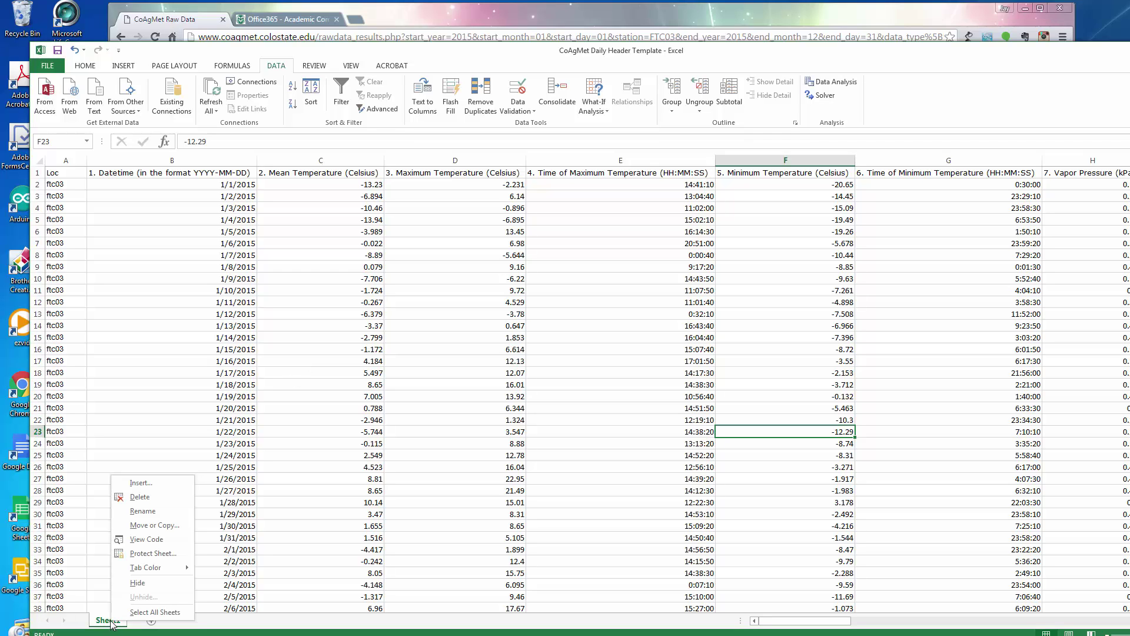
{"action": "left_click", "coordinate": [136, 514]}
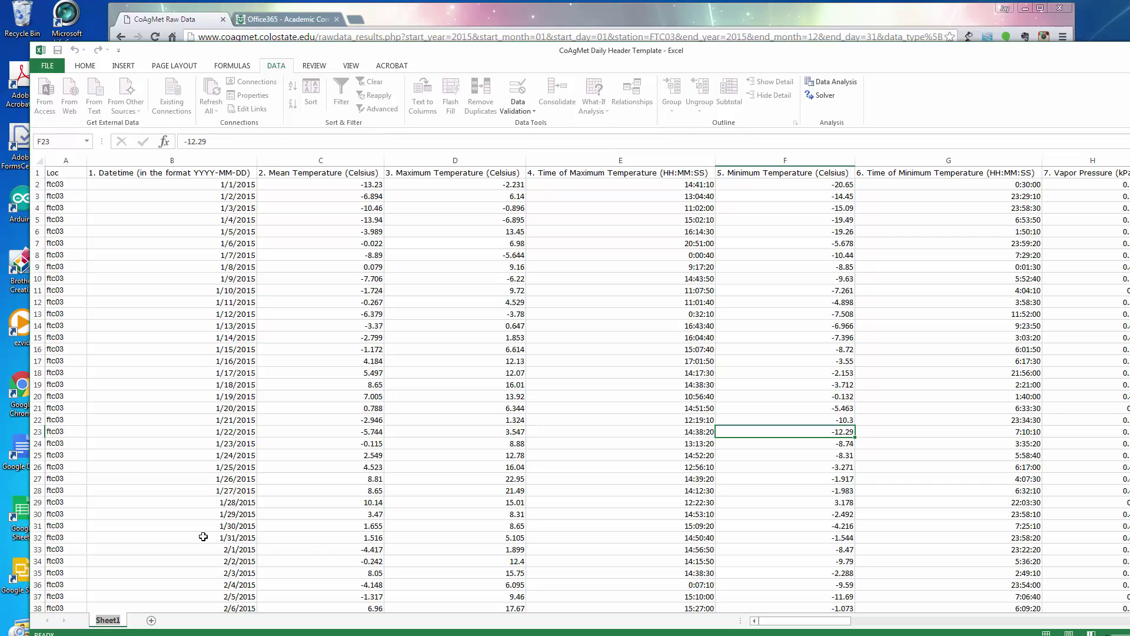
{"action": "type", "text": "Data_2015"}
{"action": "left_click", "coordinate": [253, 626]}
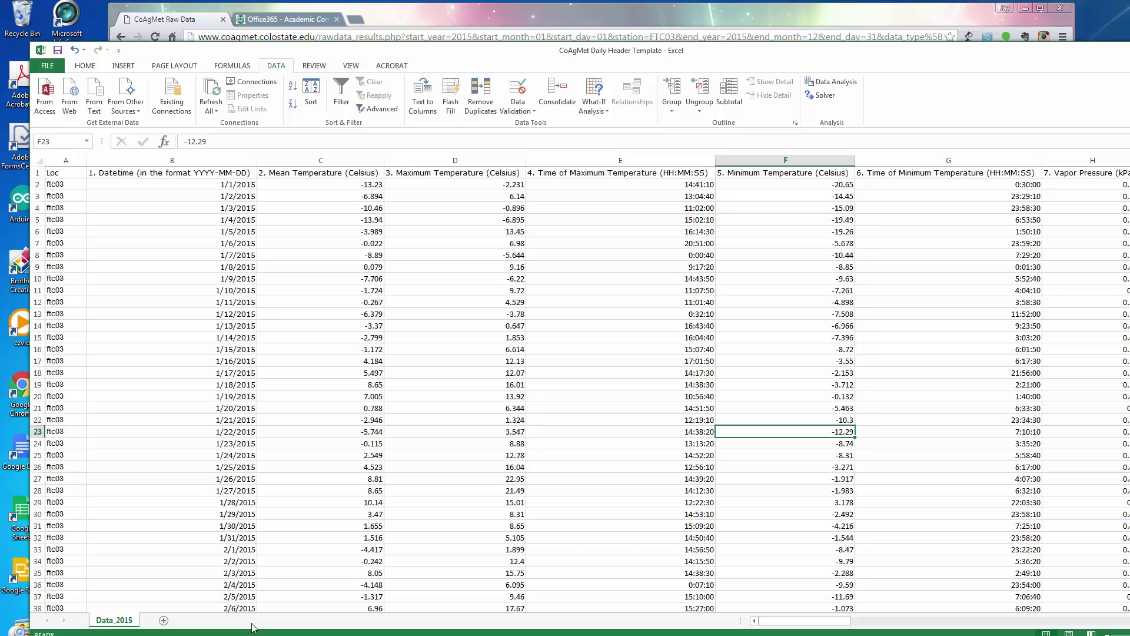
- Use Save As to store the workbook as 'Ardec Daily 2015' in SOCR_500_2016
{"action": "left_click", "coordinate": [52, 67]}
{"action": "left_click", "coordinate": [54, 184]}
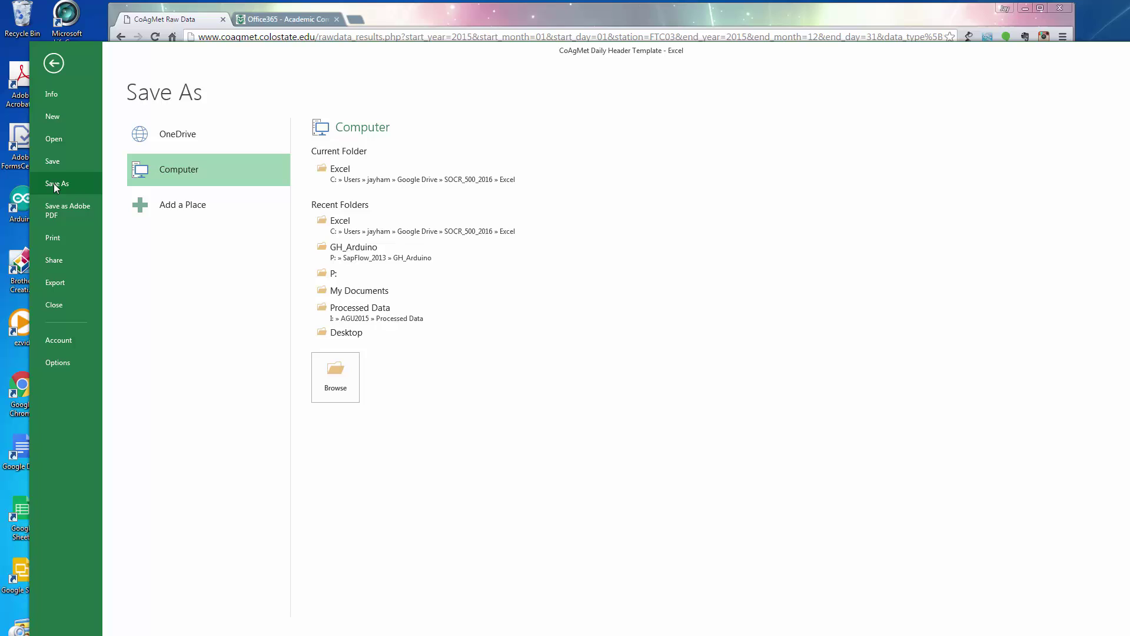
{"action": "key", "text": "F12"}
{"action": "key", "text": "BackSpace"}
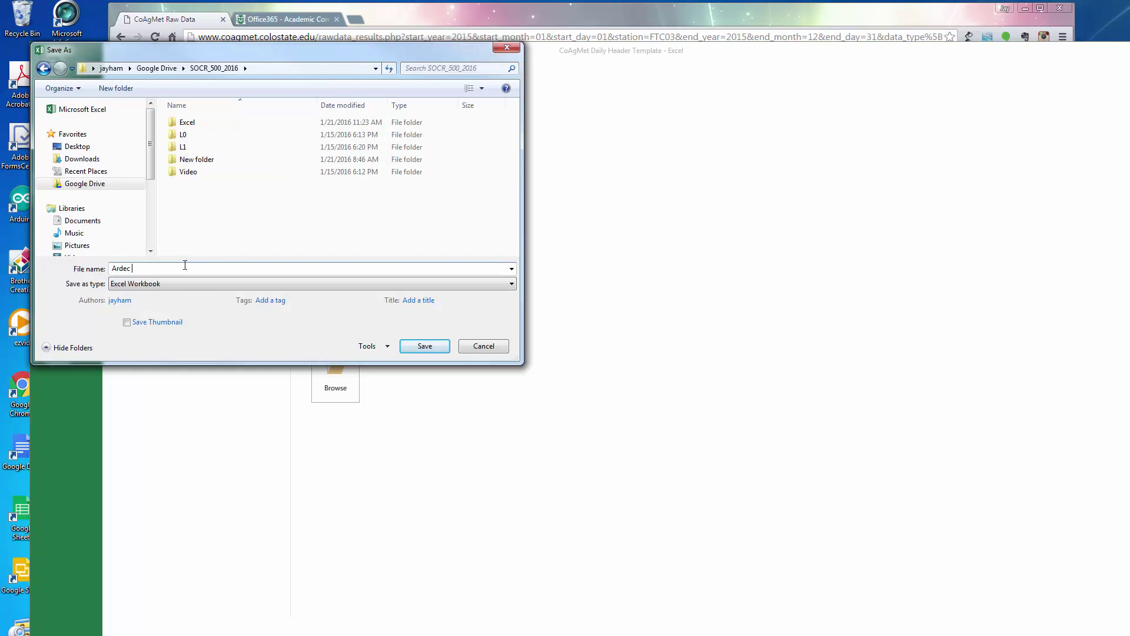
{"action": "type", "text": "Ardec Daily 2015"}
{"action": "left_click", "coordinate": [420, 347]}
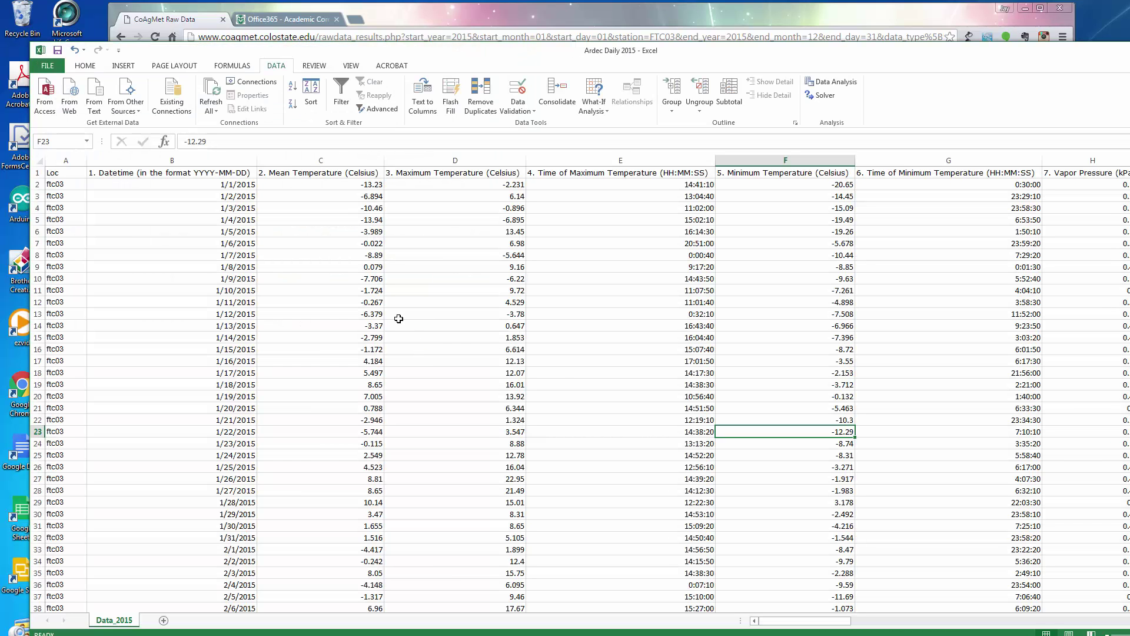
- Select columns B and C, insert a markers-only scatter chart, and drag it toward the sheet top
{"action": "left_click", "coordinate": [641, 406]}
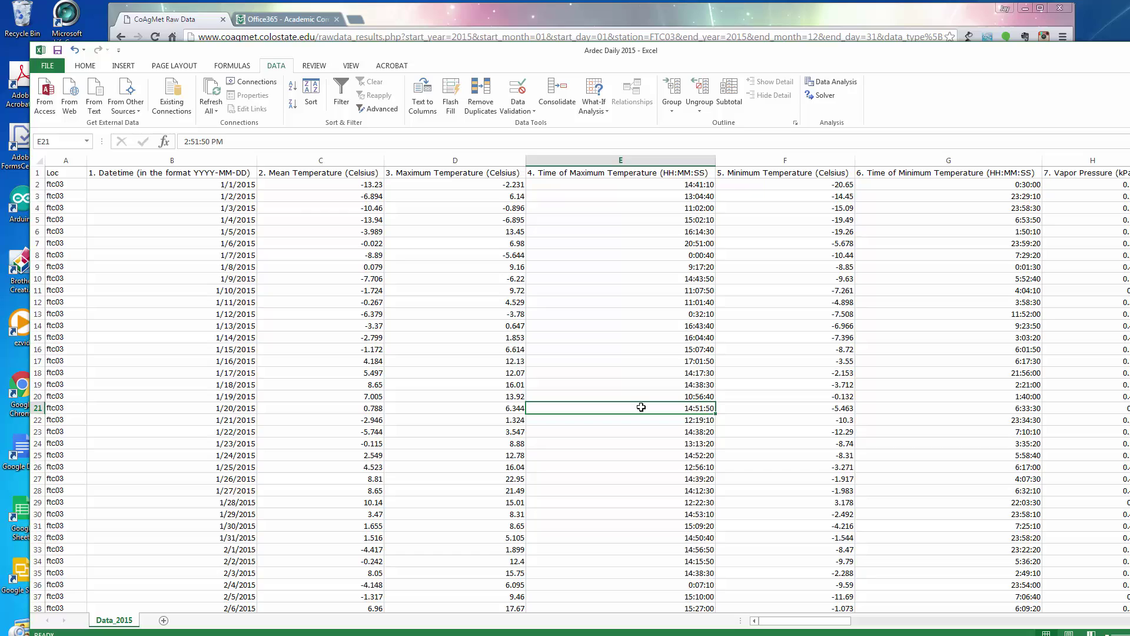
{"action": "left_click", "coordinate": [297, 267]}
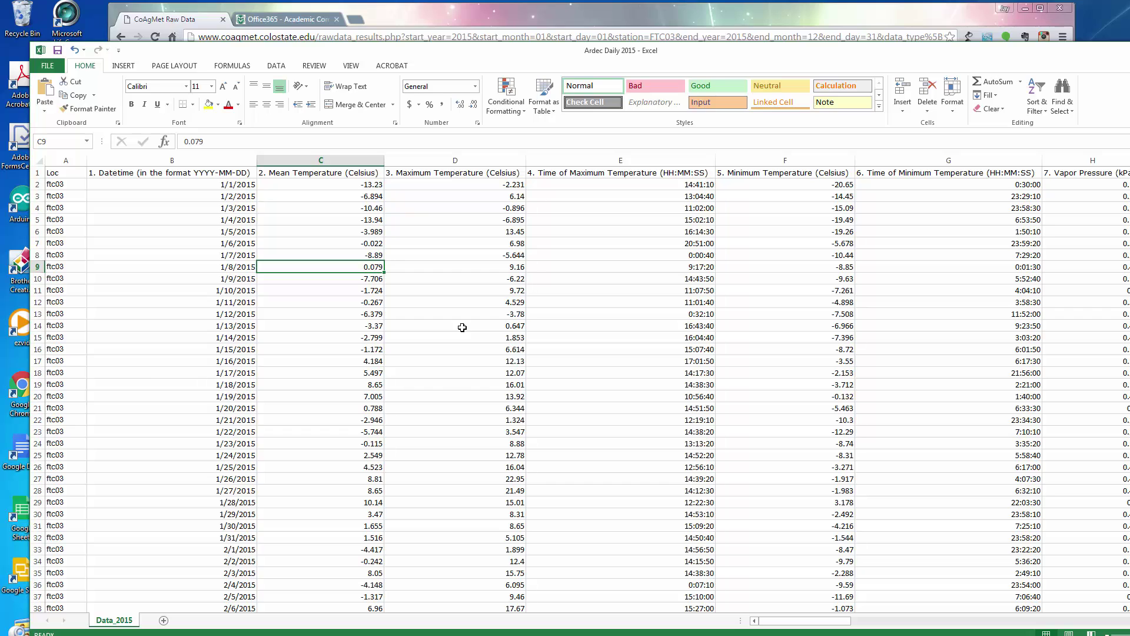
{"action": "left_click", "coordinate": [193, 160]}
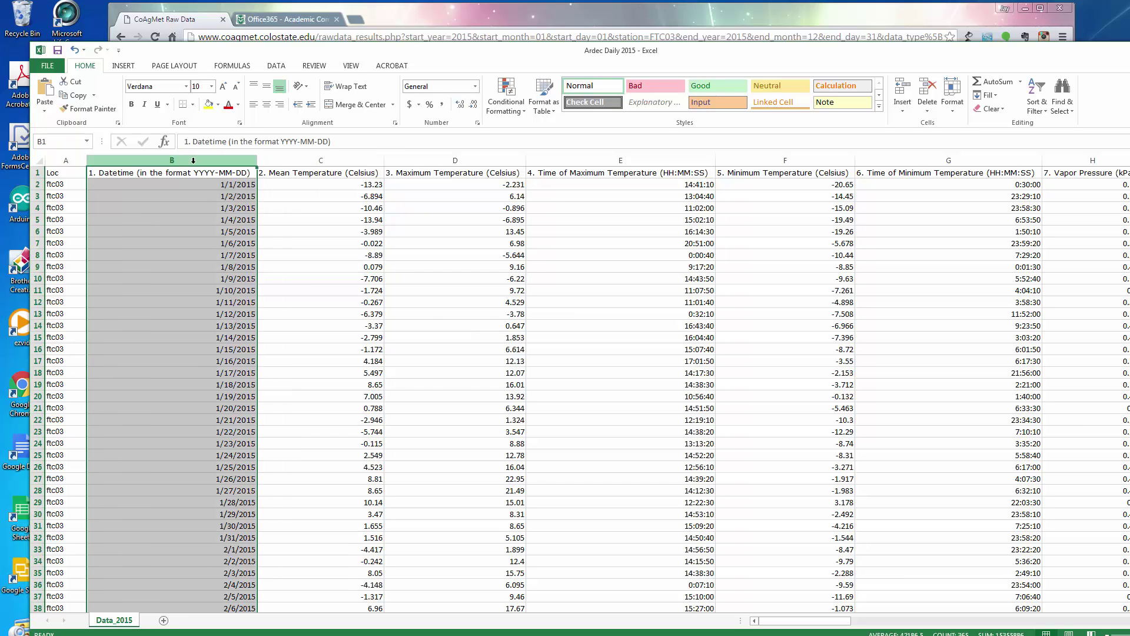
{"action": "left_click", "coordinate": [312, 162], "text": "ctrl"}
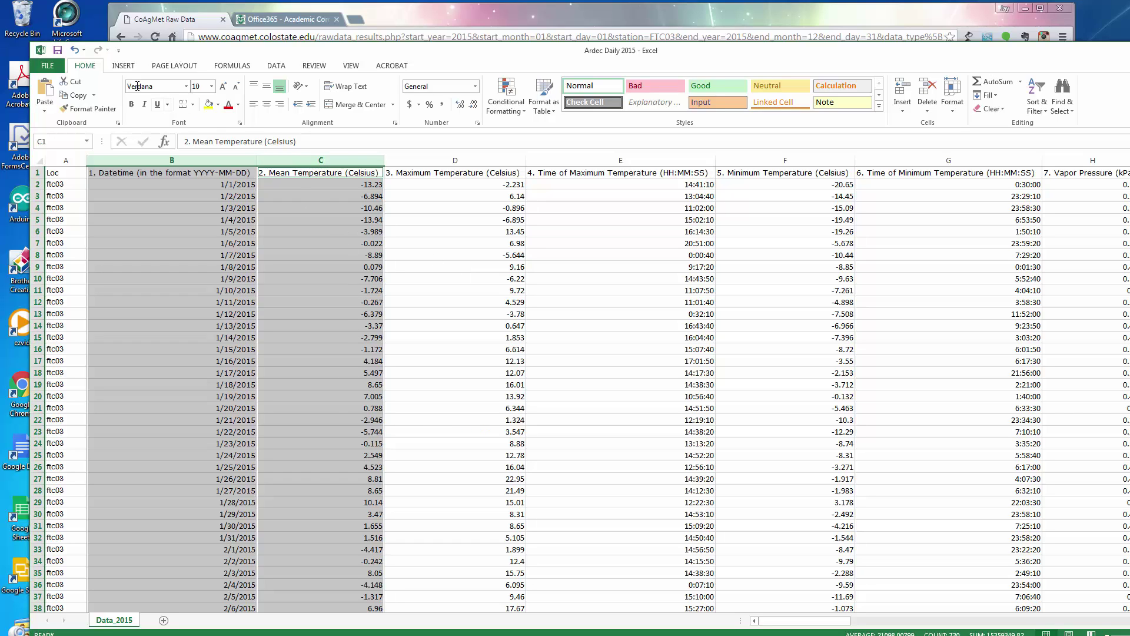
{"action": "left_click", "coordinate": [125, 66]}
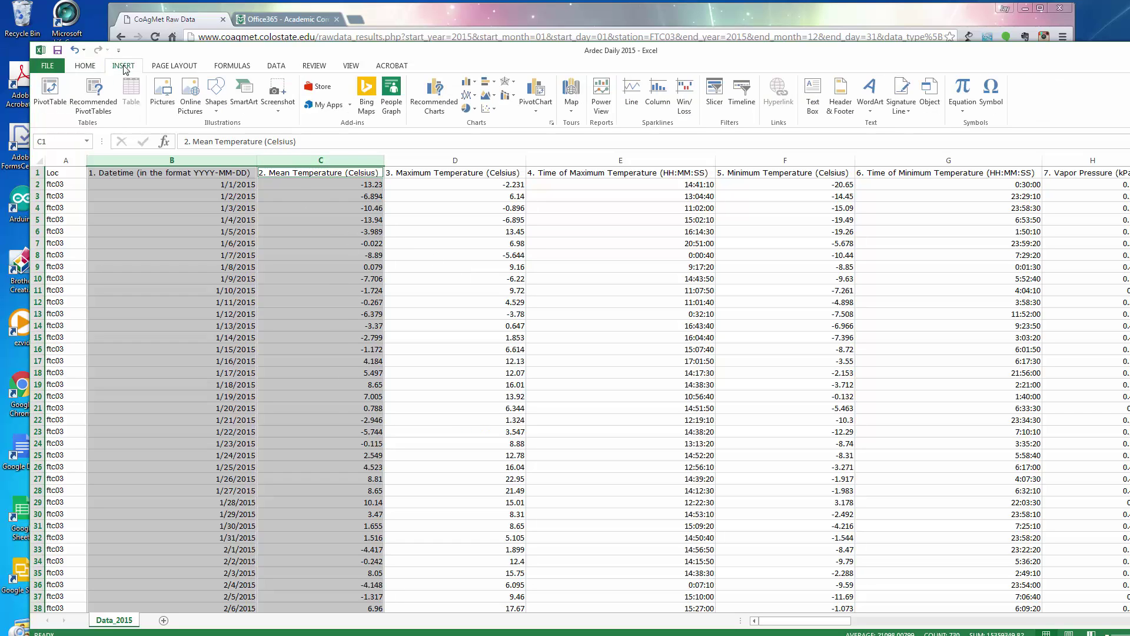
{"action": "left_click", "coordinate": [490, 108]}
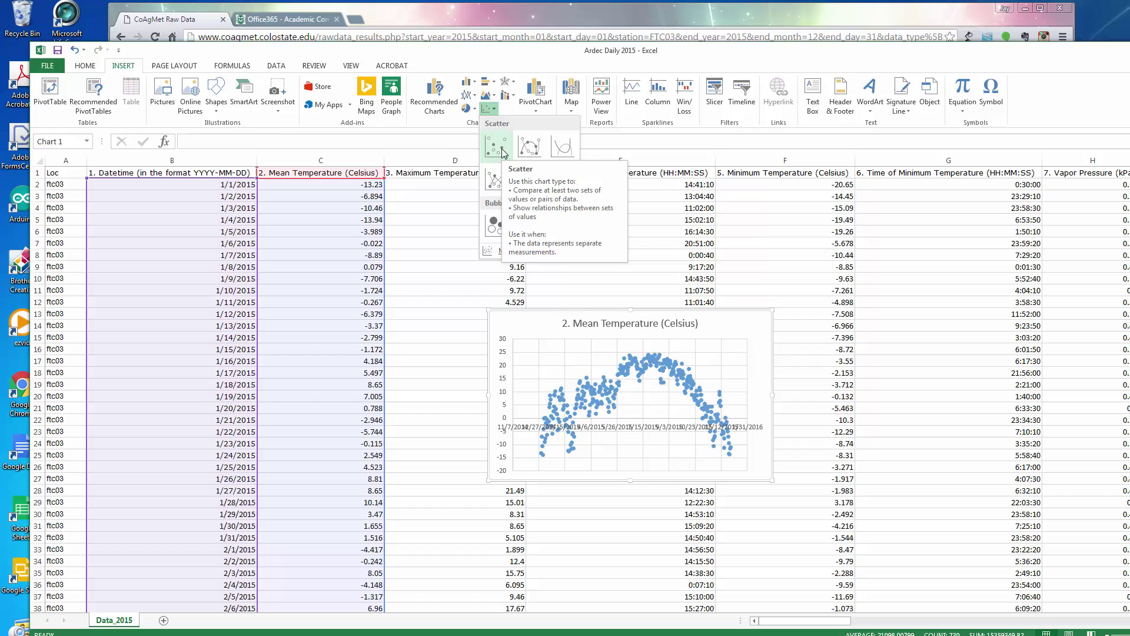
{"action": "left_click", "coordinate": [495, 147]}
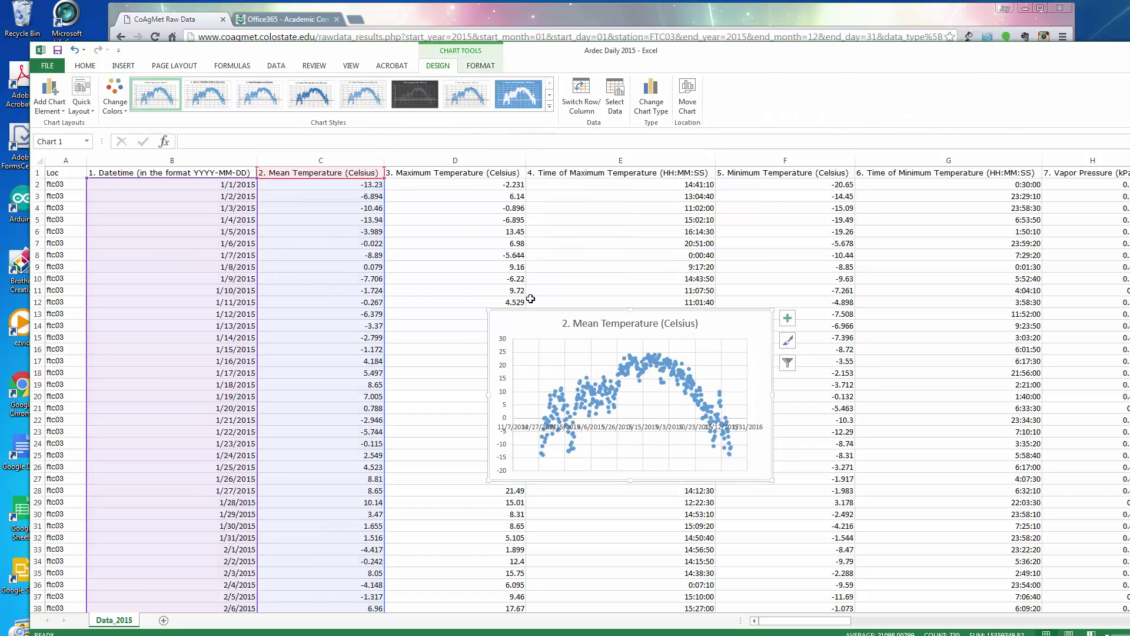
{"action": "left_click_drag", "start_coordinate": [540, 328], "coordinate": [465, 225]}
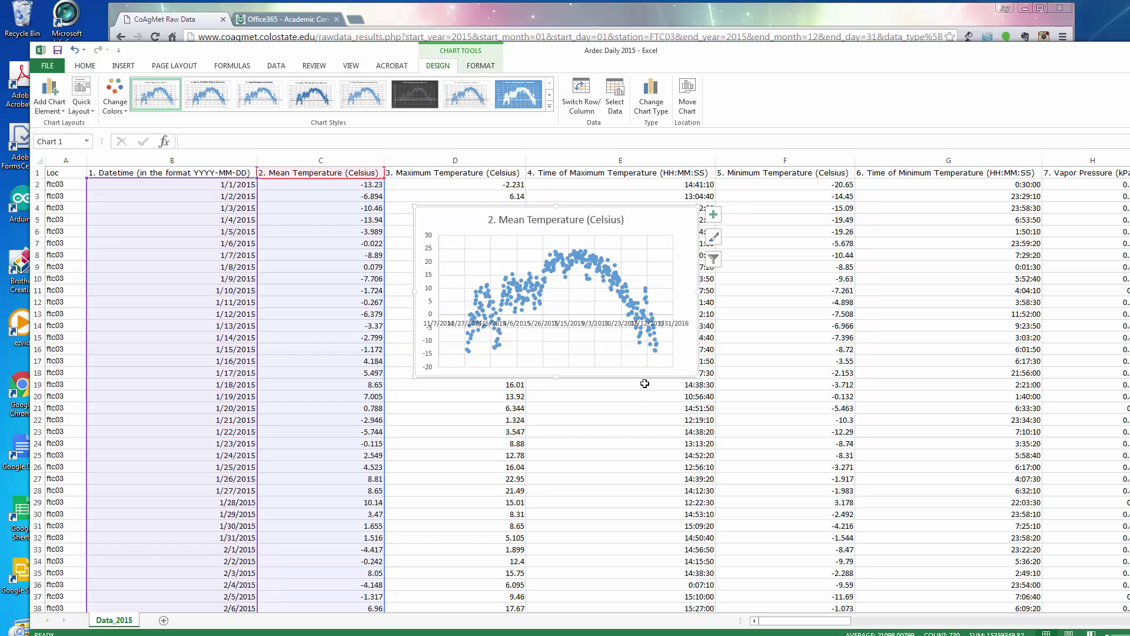
- Move the scatter chart to a new chart sheet named Tair_2015
{"action": "right_click", "coordinate": [458, 223]}
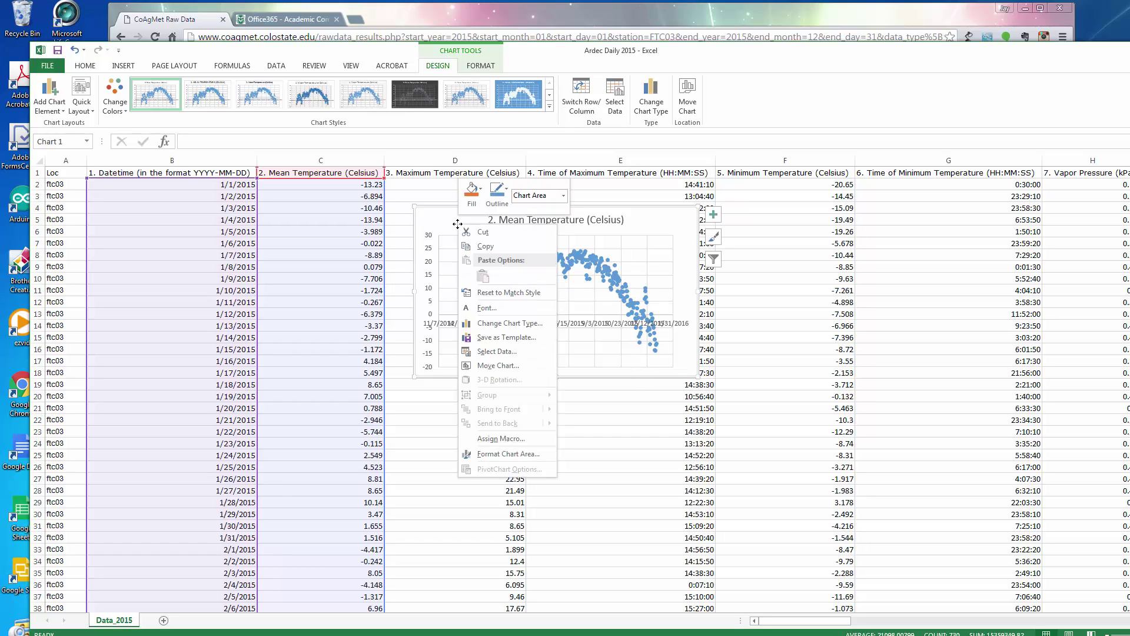
{"action": "left_click", "coordinate": [498, 366]}
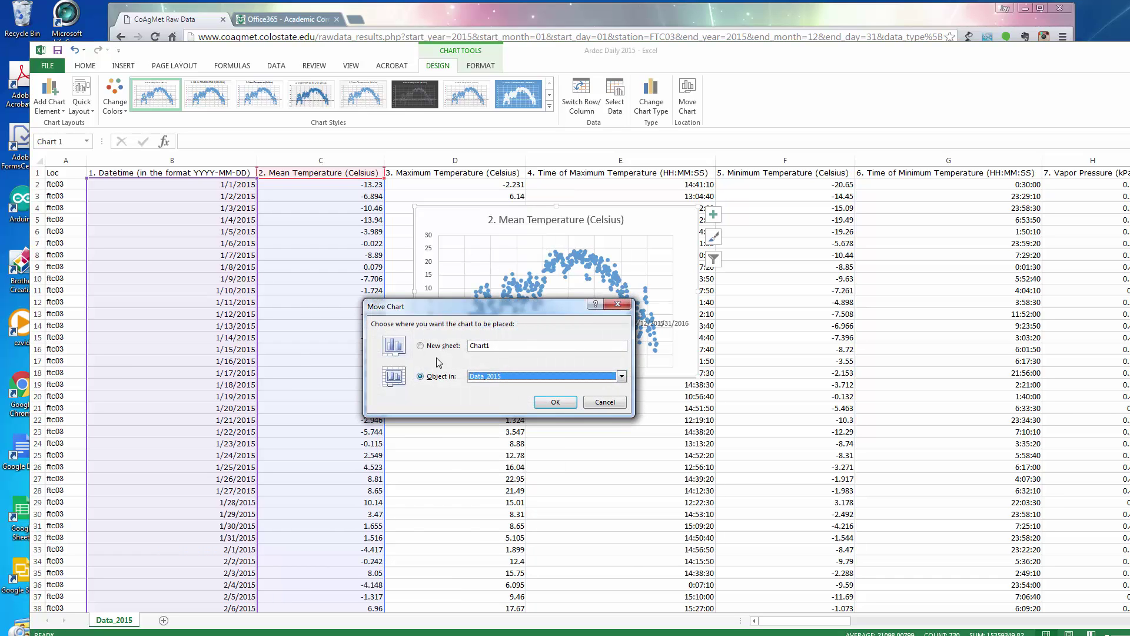
{"action": "left_click", "coordinate": [420, 346]}
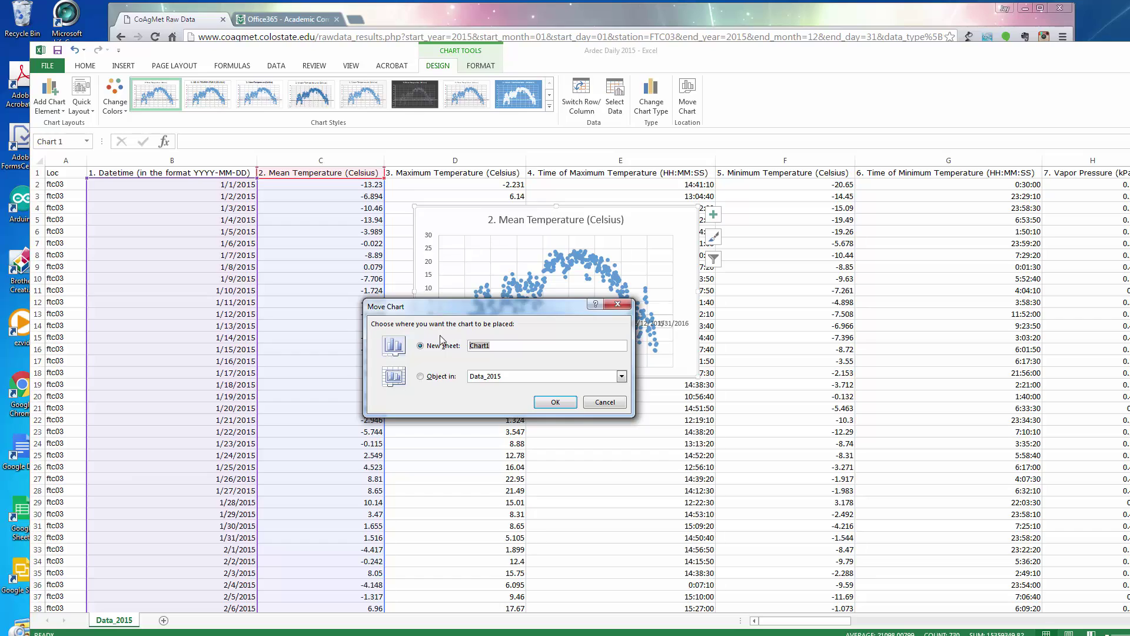
{"action": "type", "text": "Tair_2015"}
{"action": "left_click", "coordinate": [542, 403]}
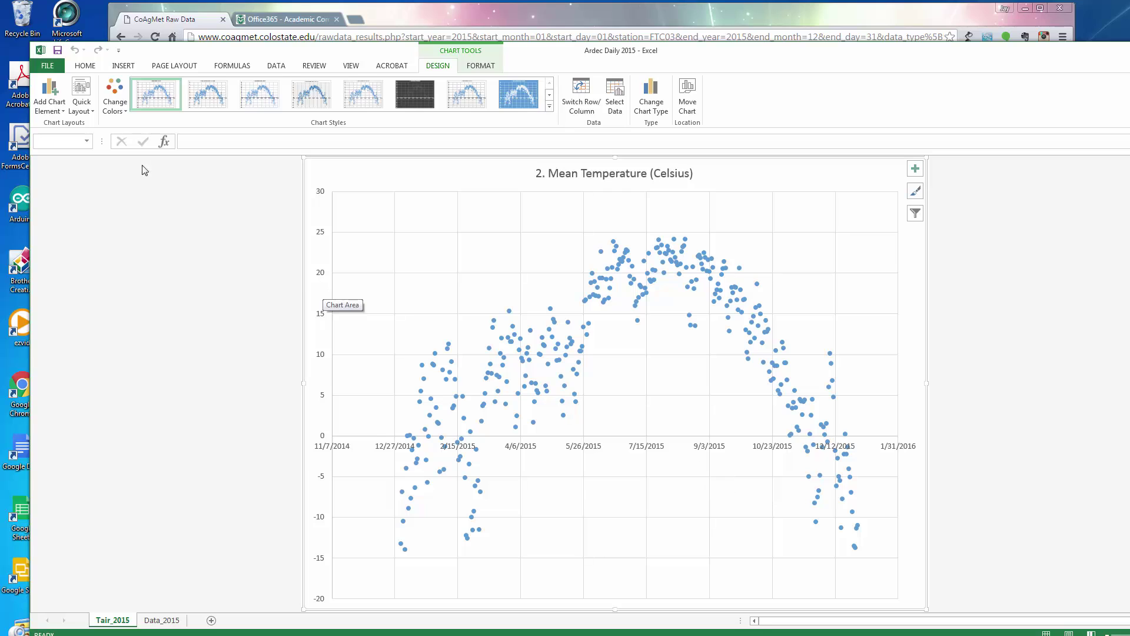
- Apply a layout with axis titles, delete the legend, and label the vertical axis 'Air Temperature, C'
{"action": "left_click", "coordinate": [86, 111]}
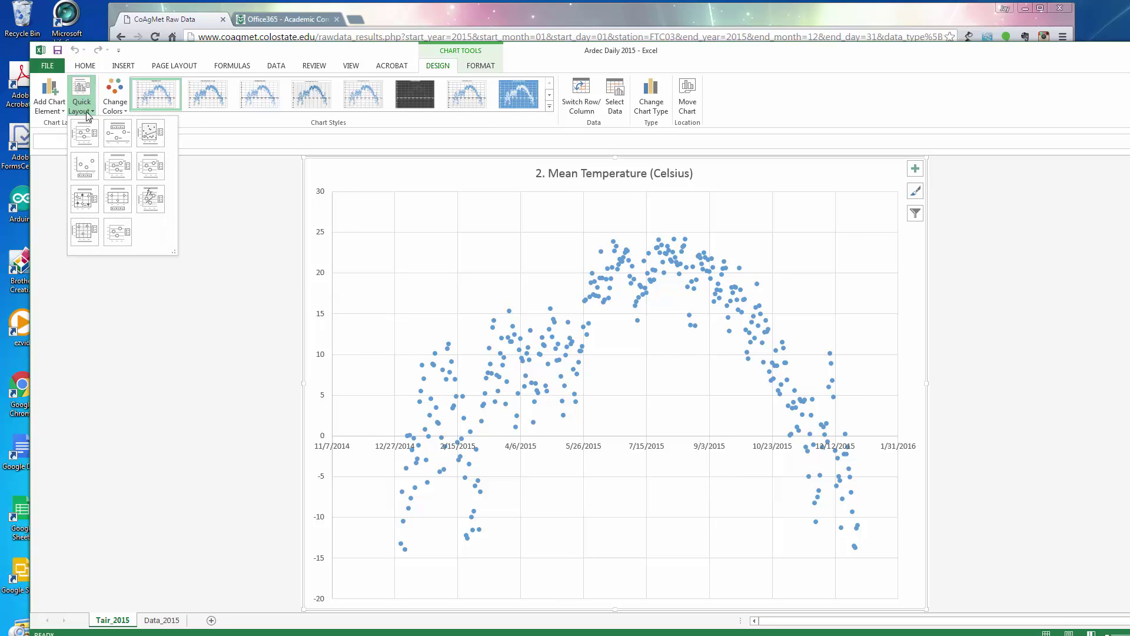
{"action": "left_click", "coordinate": [85, 134]}
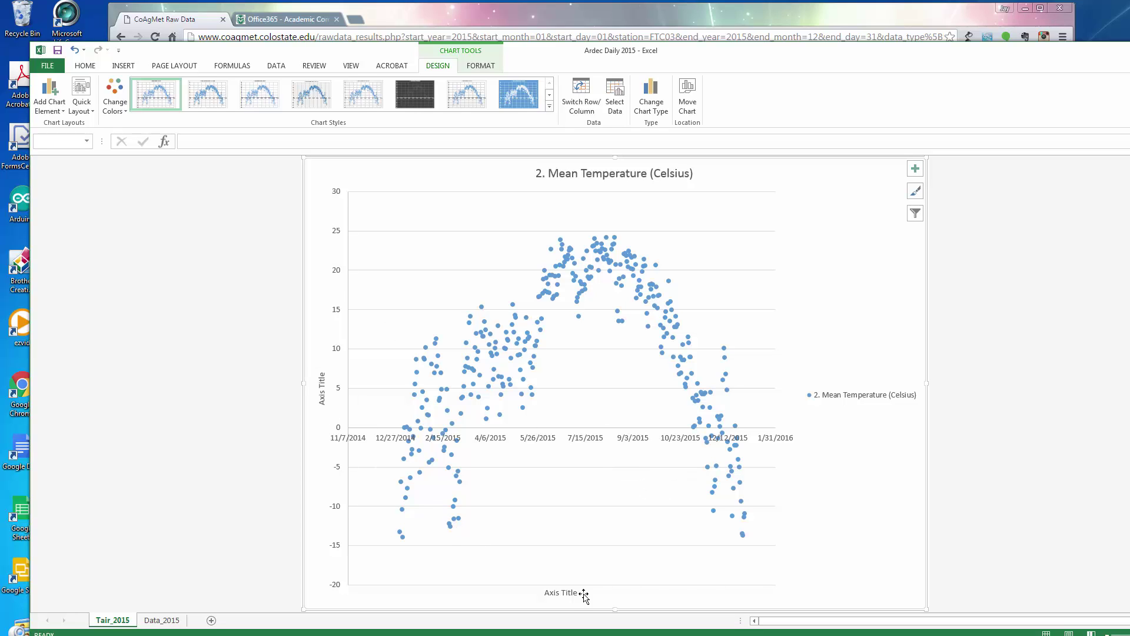
{"action": "right_click", "coordinate": [872, 397]}
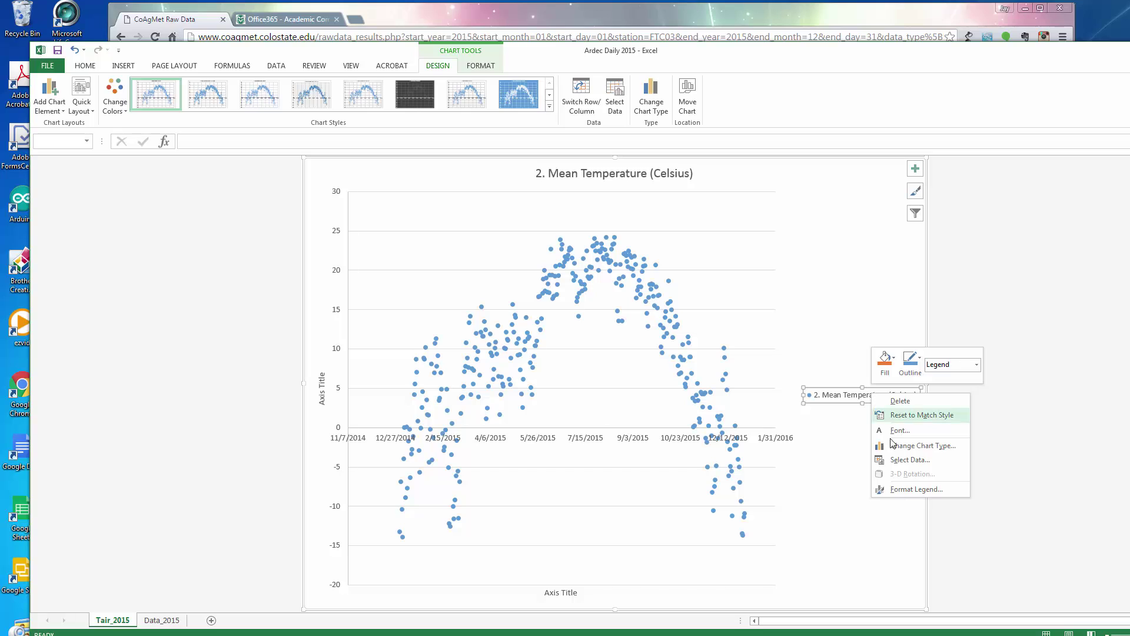
{"action": "left_click", "coordinate": [906, 403]}
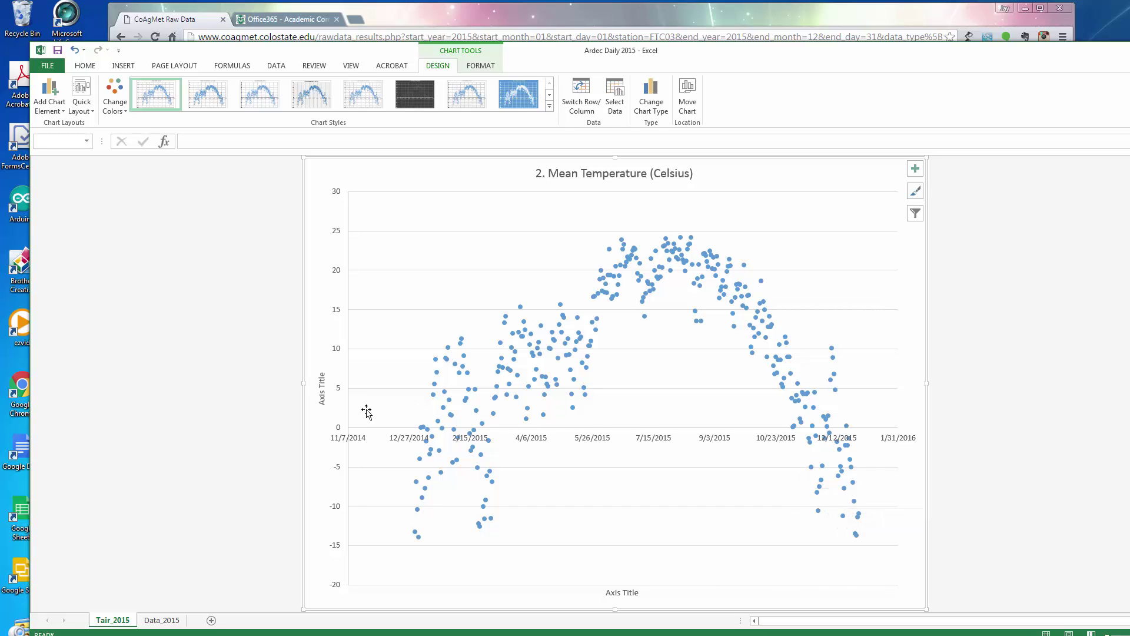
{"action": "left_click", "coordinate": [323, 391]}
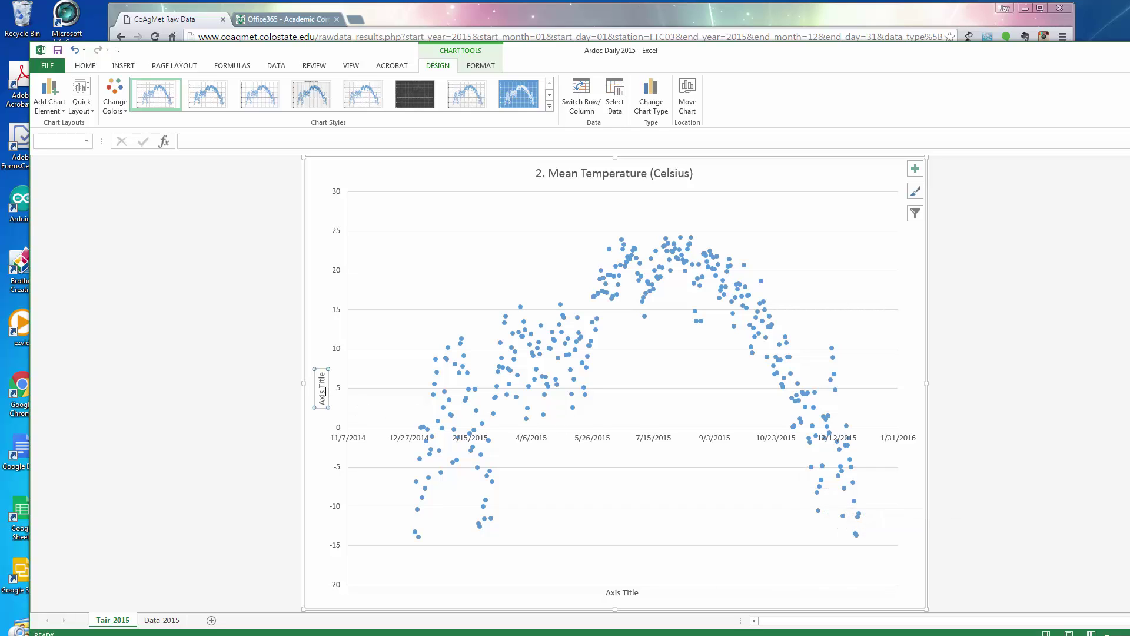
{"action": "left_click", "coordinate": [202, 143]}
{"action": "type", "text": "Ai"}
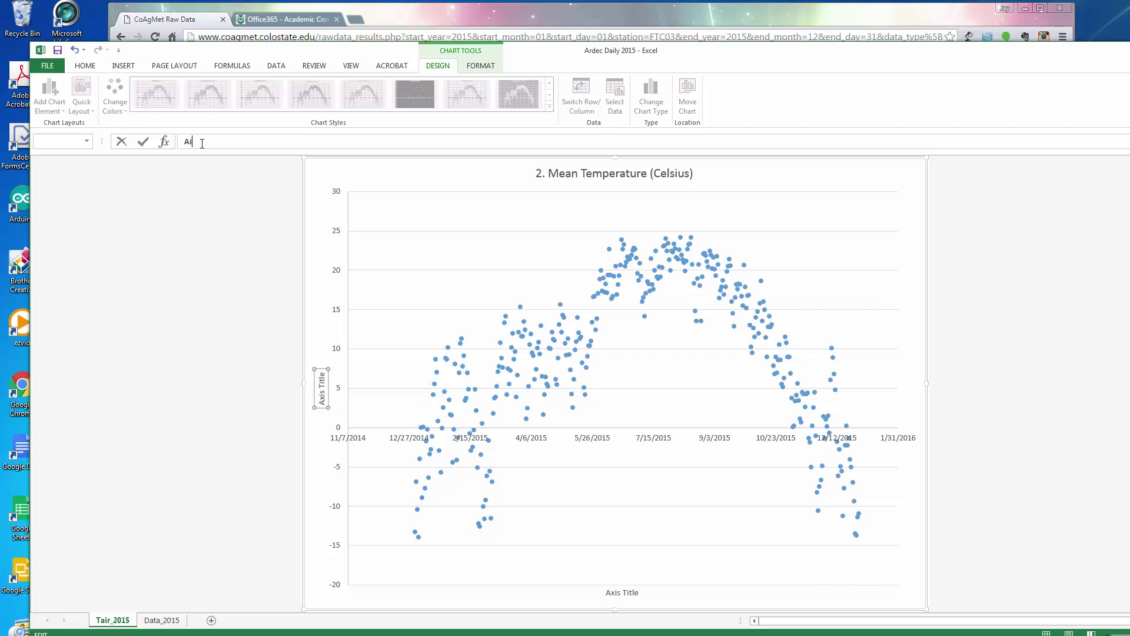
{"action": "type", "text": "r Temperature, C"}
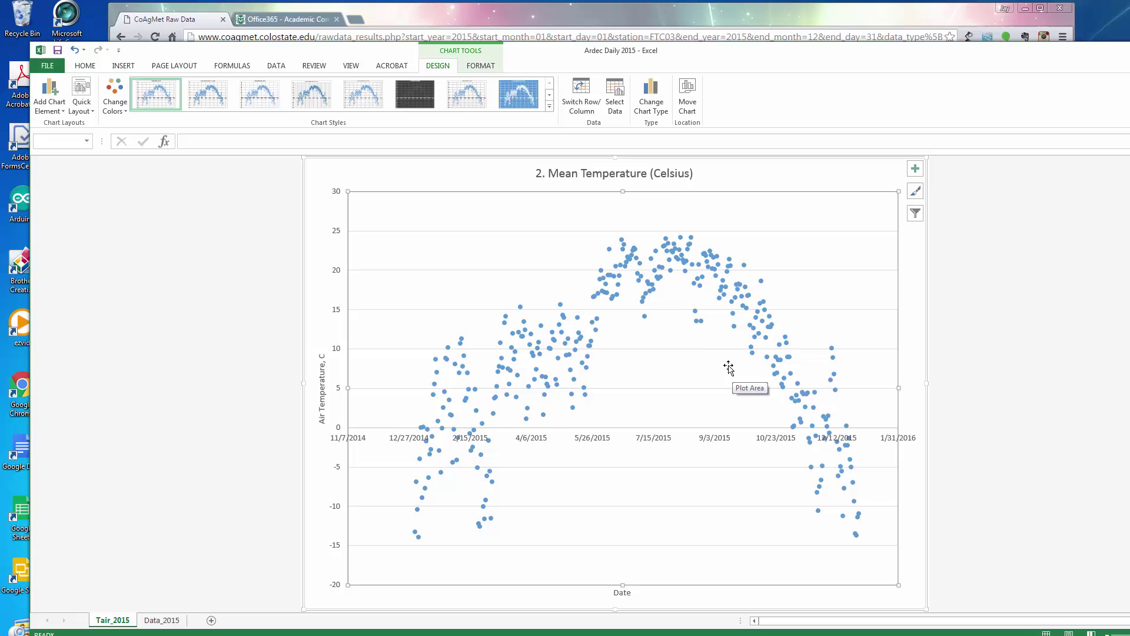
- Retitle the chart 'Mean Temperature, ARDEC, Fort Collins, CO, 2015'
{"action": "left_click", "coordinate": [551, 173]}
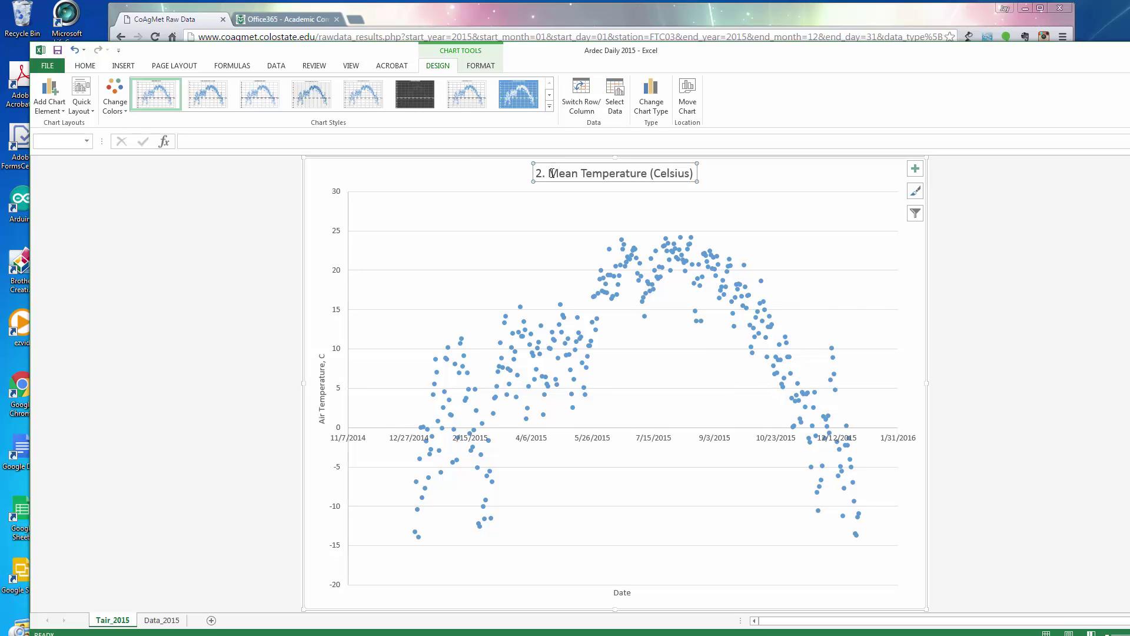
{"action": "left_click", "coordinate": [550, 174]}
{"action": "key", "text": "BackSpace"}
{"action": "key", "text": "BackSpace"}
{"action": "key", "text": "BackSpace"}
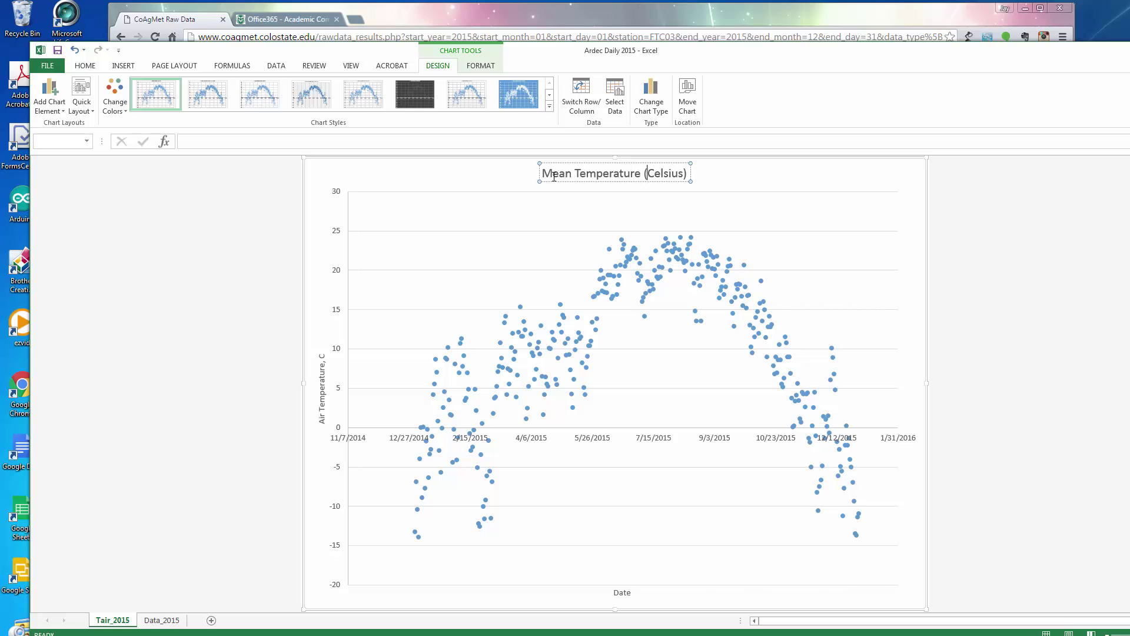
{"action": "type", "text": ", ARDEC"}
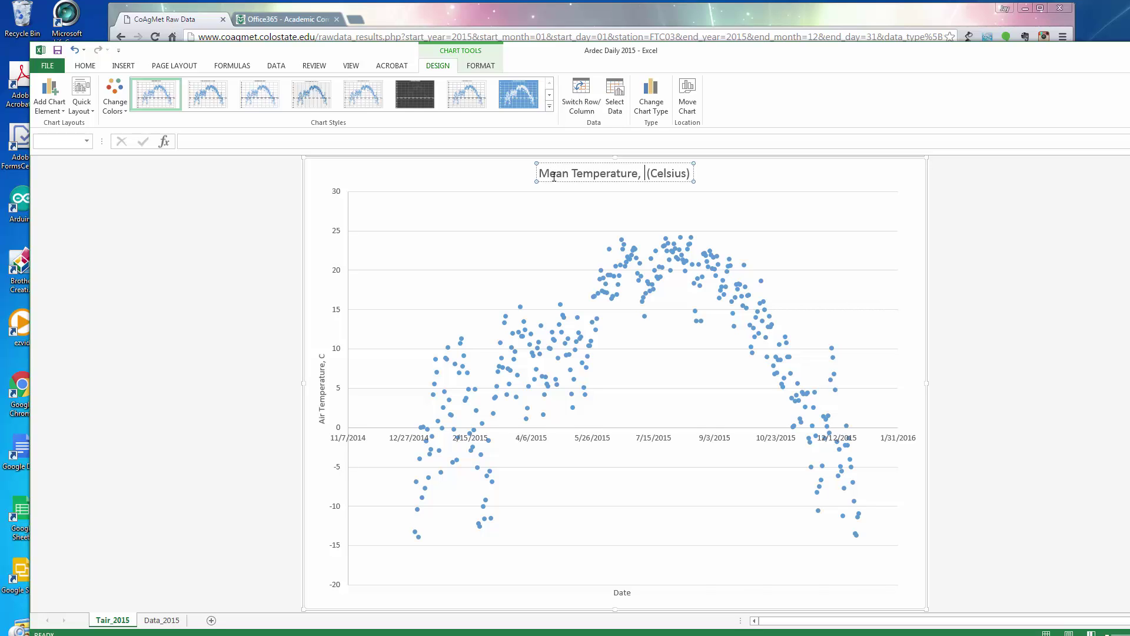
{"action": "type", "text": ", Fort Co"}
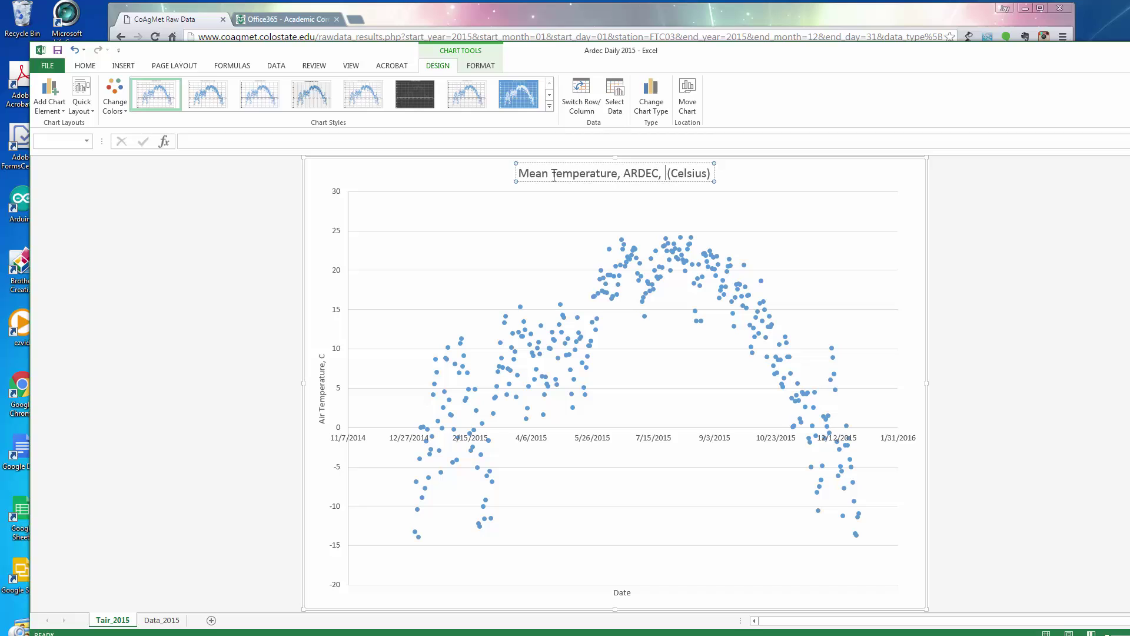
{"action": "type", "text": "llins, C"}
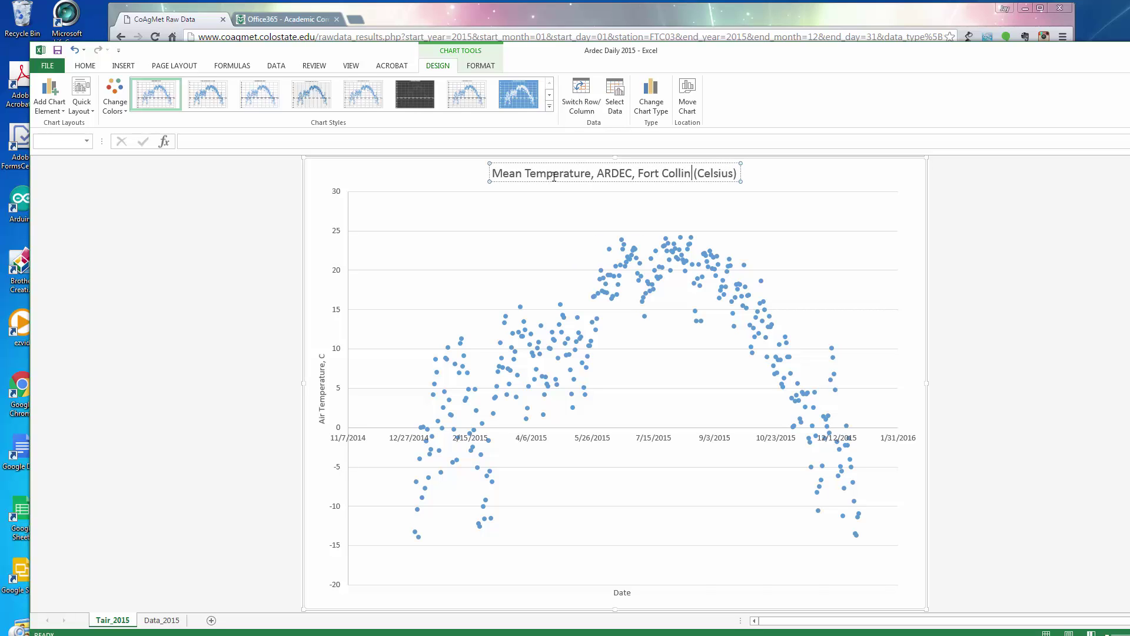
{"action": "type", "text": "O"}
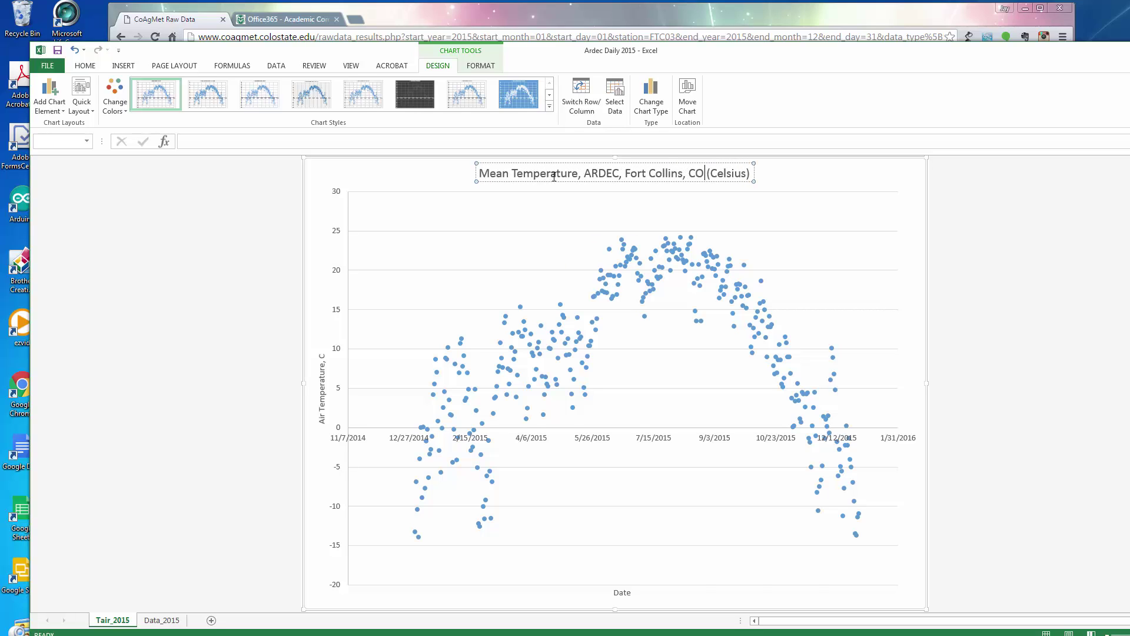
{"action": "type", "text": ", 2015"}
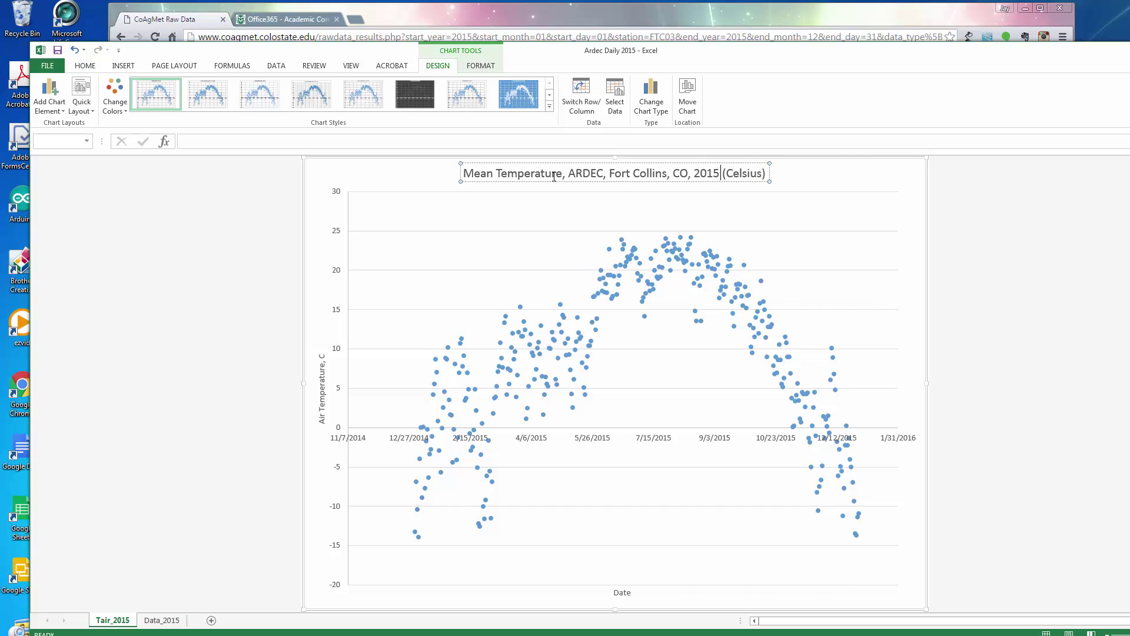
{"action": "key", "text": "Delete"}
{"action": "key", "text": "Delete"}
{"action": "key", "text": "Delete"}
{"action": "key", "text": "Delete"}
{"action": "key", "text": "Delete"}
{"action": "key", "text": "Delete"}
{"action": "key", "text": "Delete"}
{"action": "key", "text": "Delete"}
{"action": "key", "text": "Delete"}
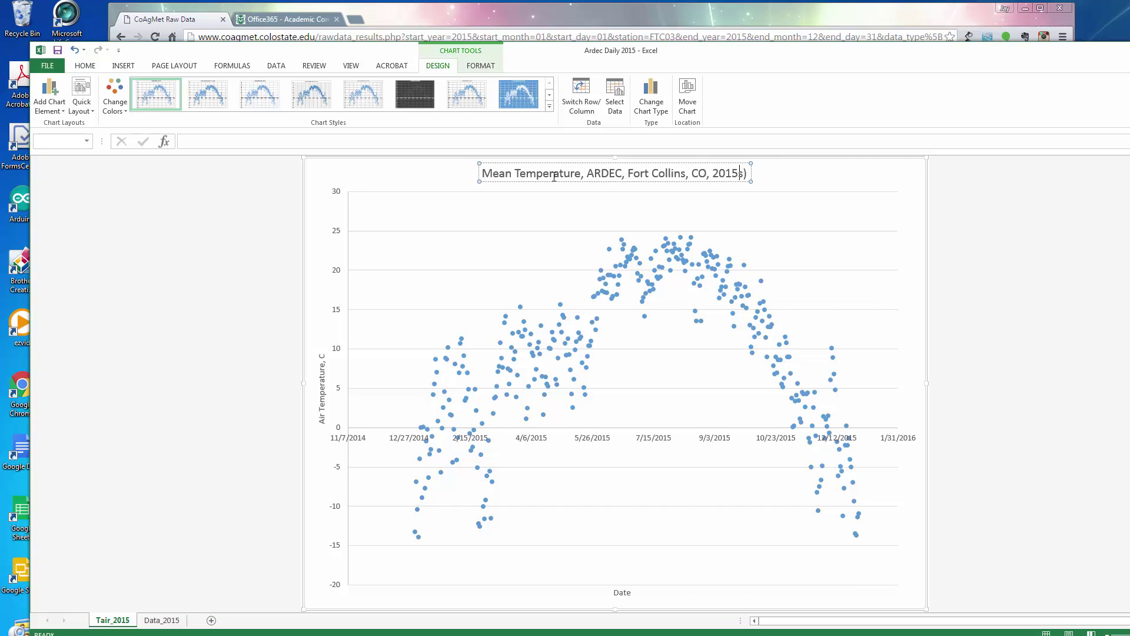
{"action": "key", "text": "Delete"}
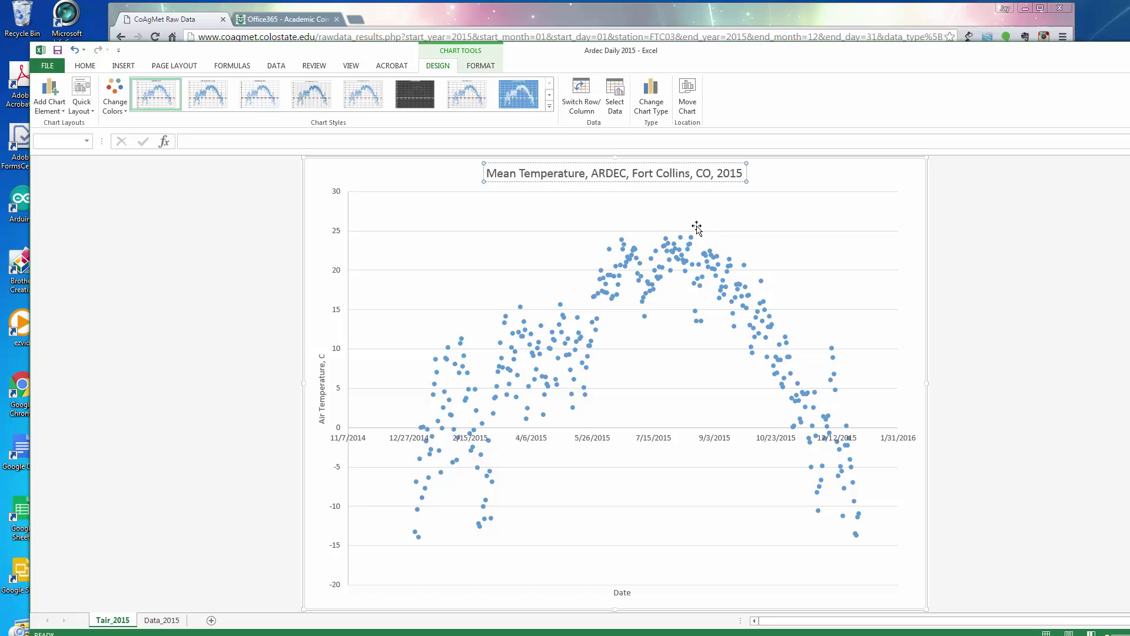
{"action": "left_click", "coordinate": [815, 234]}
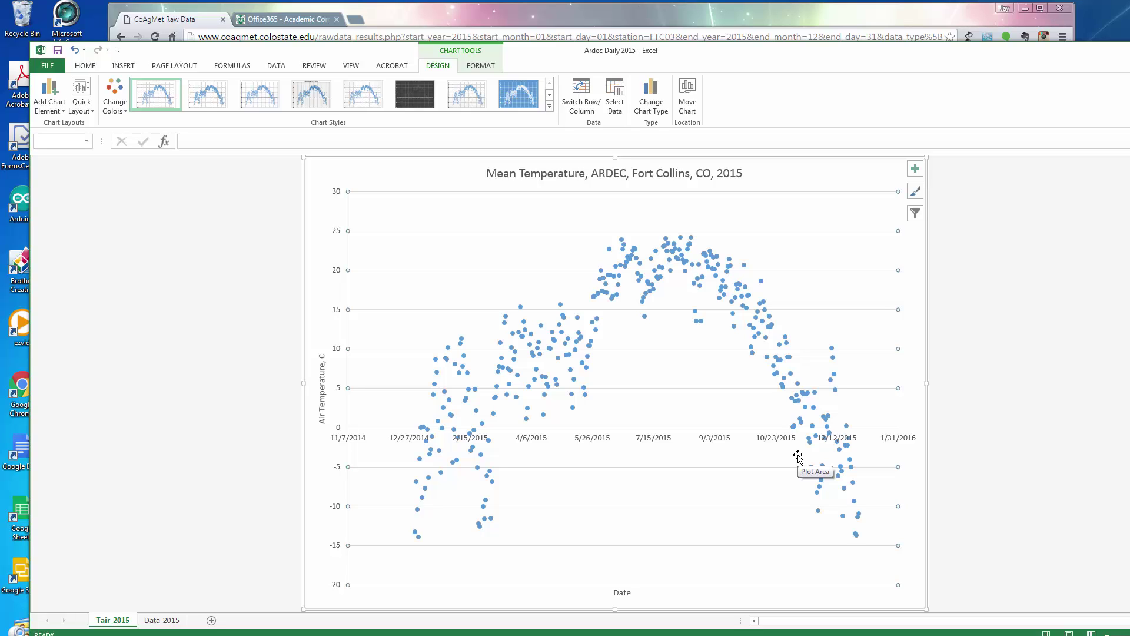
- Add a moving-average trendline with period 4 to the temperature series
{"action": "right_click", "coordinate": [597, 321]}
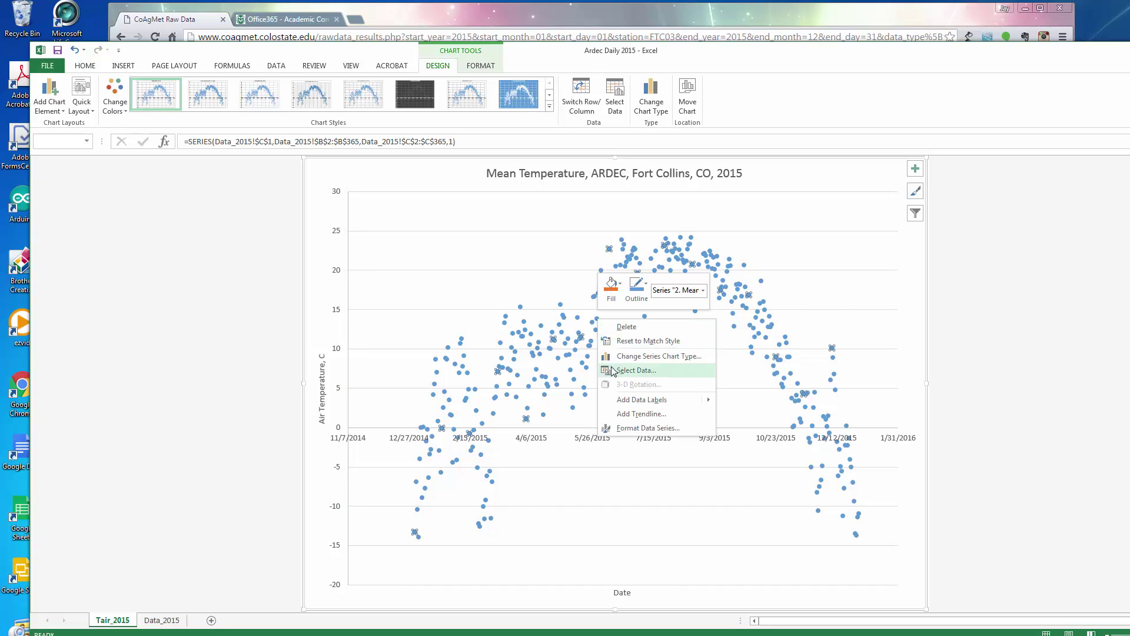
{"action": "left_click", "coordinate": [639, 414]}
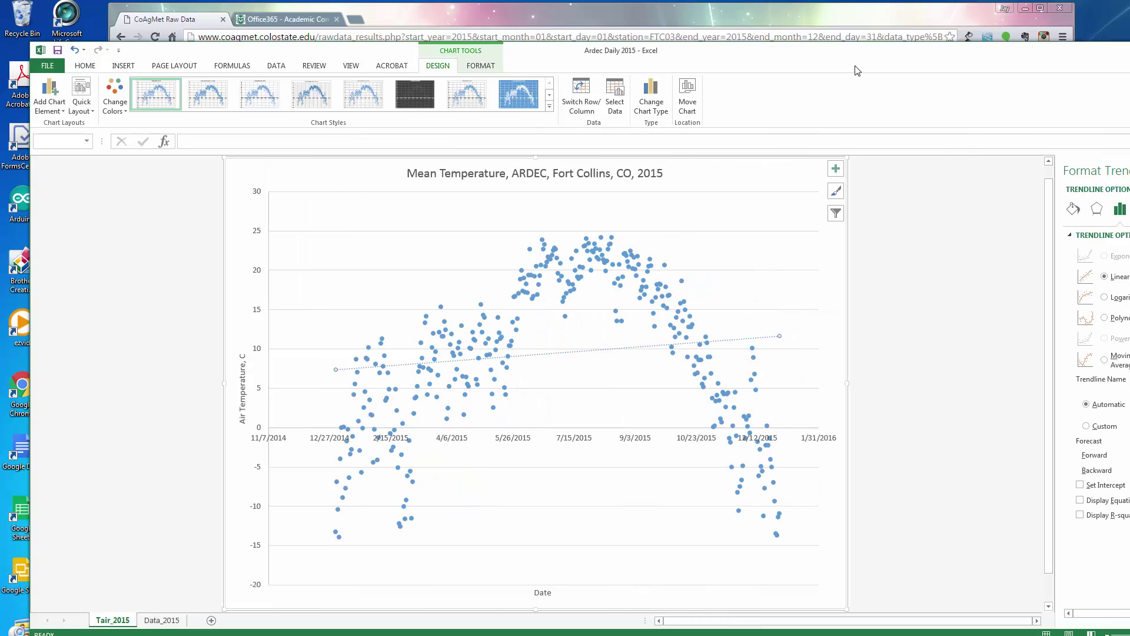
{"action": "left_click_drag", "start_coordinate": [859, 65], "coordinate": [762, 58]}
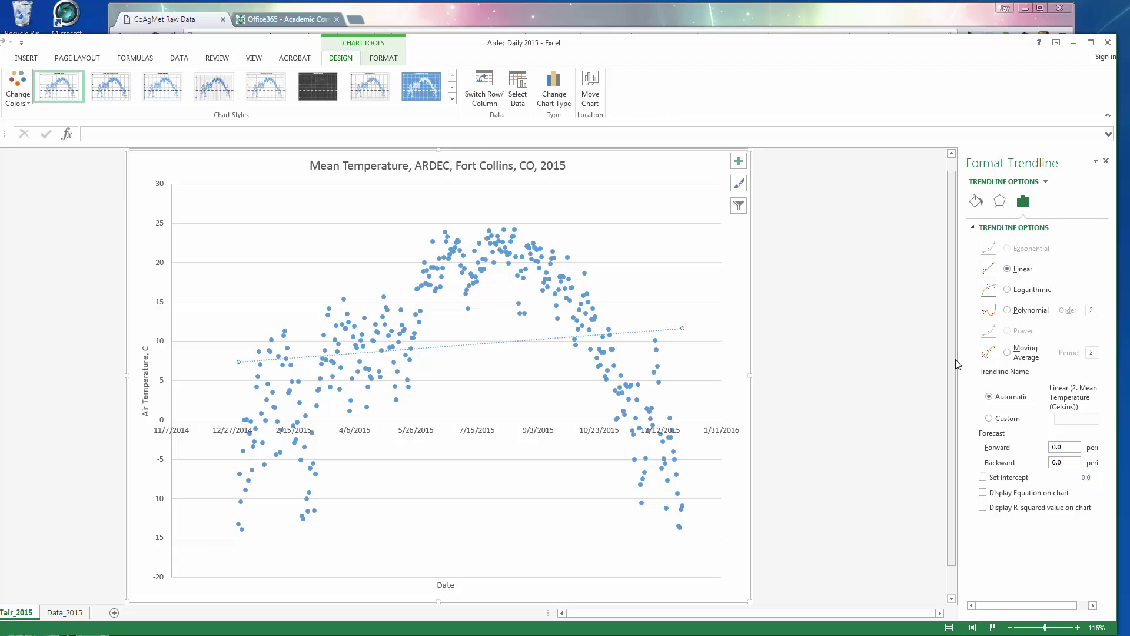
{"action": "left_click_drag", "start_coordinate": [952, 359], "coordinate": [760, 339]}
{"action": "left_click_drag", "start_coordinate": [650, 66], "coordinate": [680, 61]}
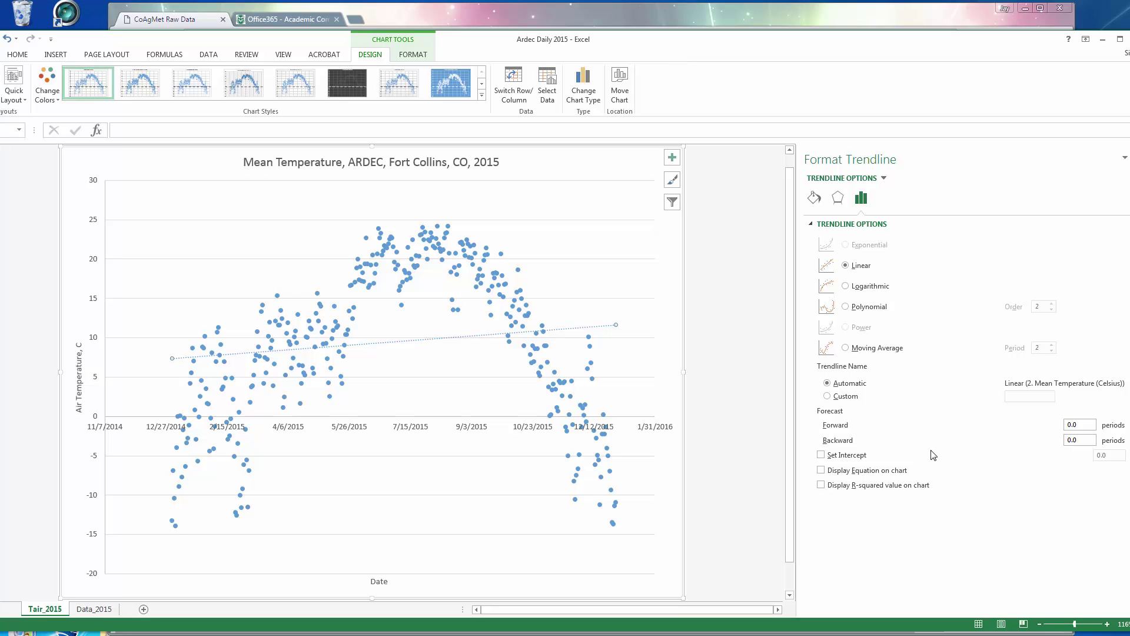
{"action": "left_click", "coordinate": [845, 347]}
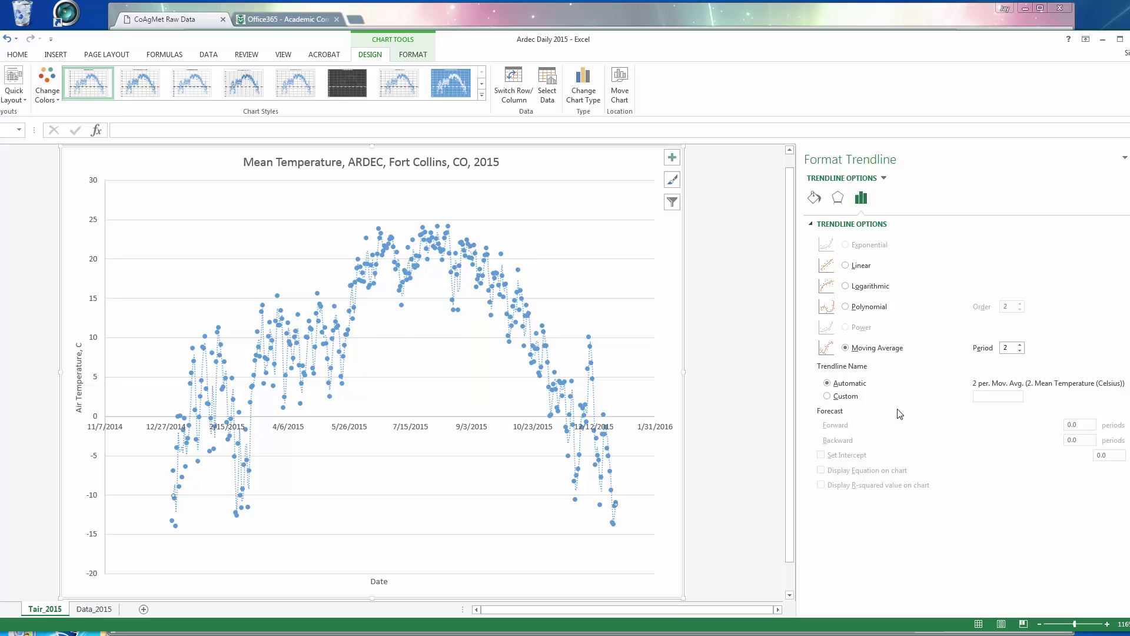
{"action": "left_click", "coordinate": [1020, 346]}
{"action": "left_click", "coordinate": [1020, 346]}
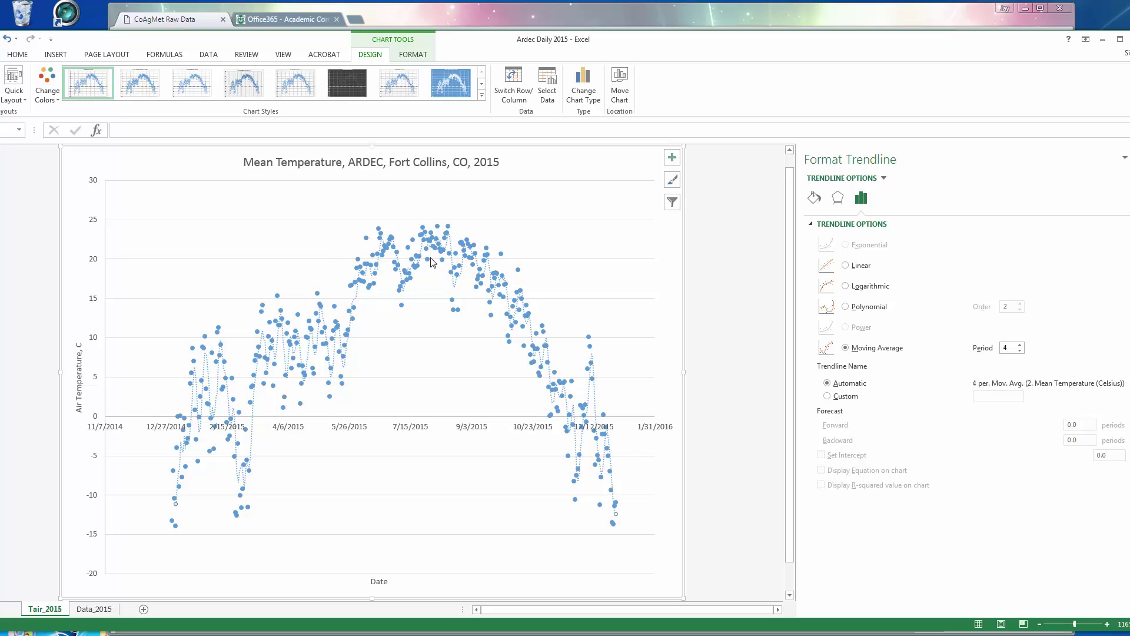
- Format the trendline as a solid black line
{"action": "left_click", "coordinate": [842, 199]}
{"action": "left_click", "coordinate": [814, 198]}
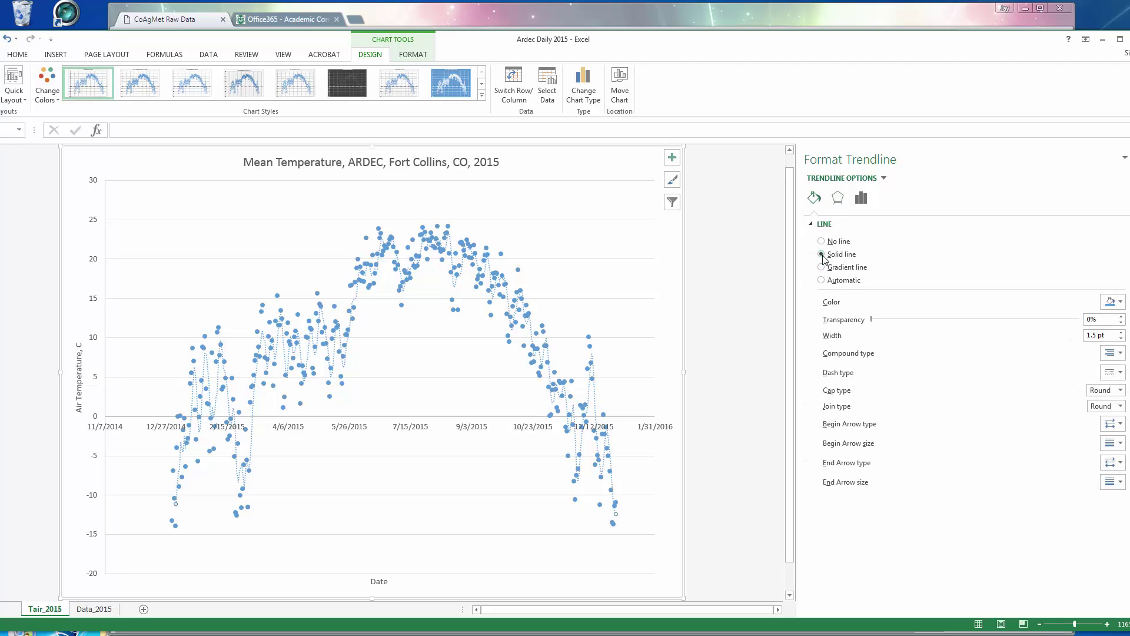
{"action": "left_click", "coordinate": [1121, 302]}
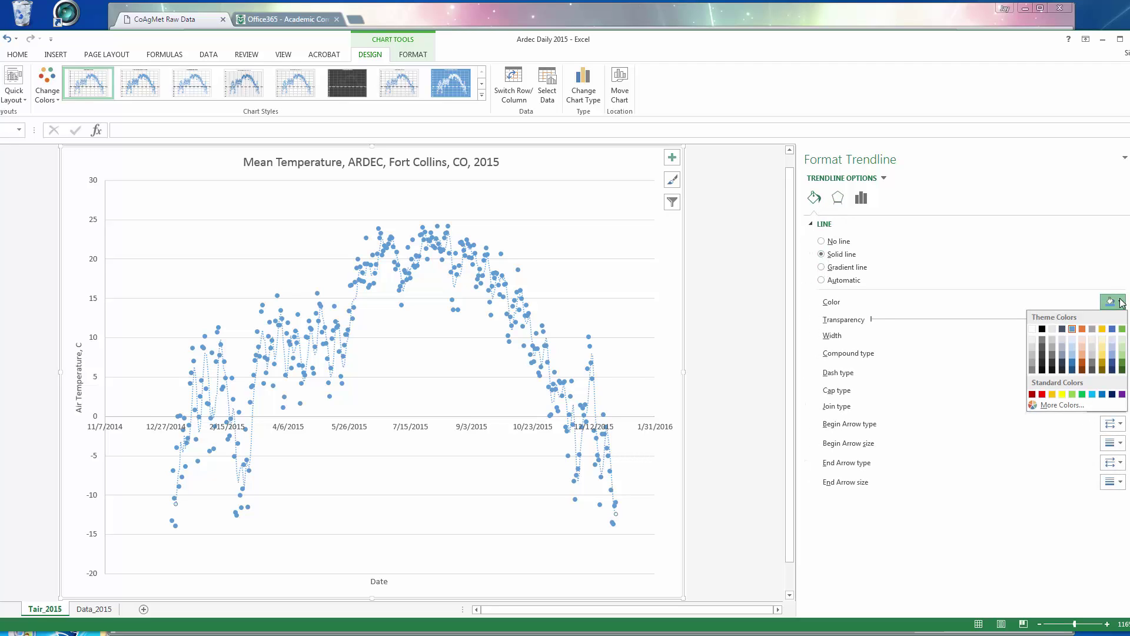
{"action": "left_click", "coordinate": [1042, 328]}
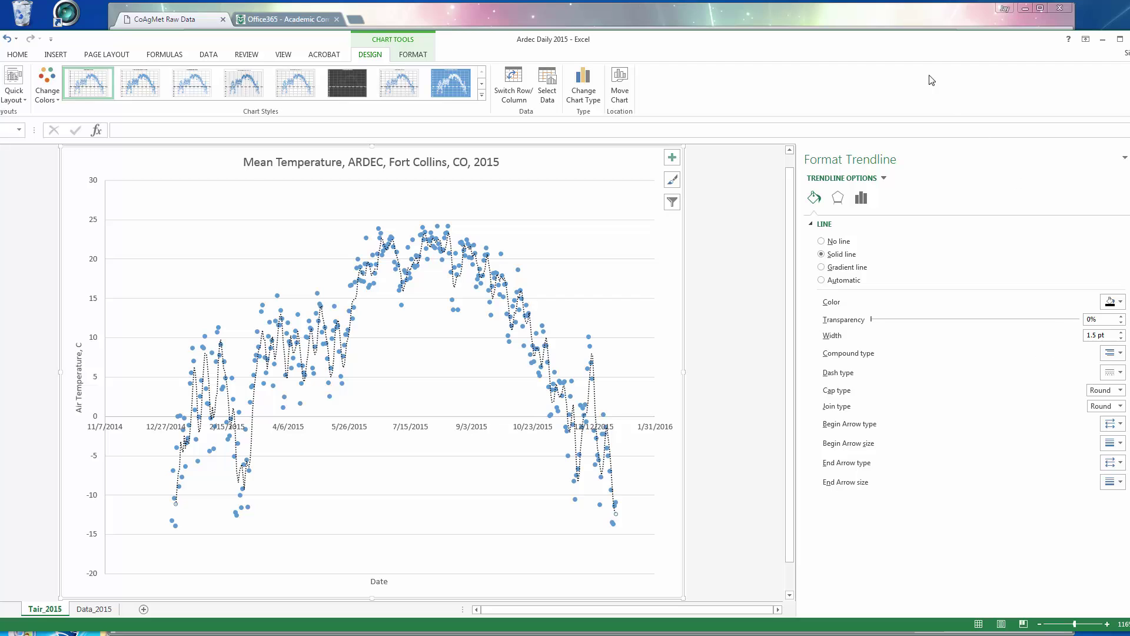
{"action": "left_click_drag", "start_coordinate": [834, 52], "coordinate": [799, 48]}
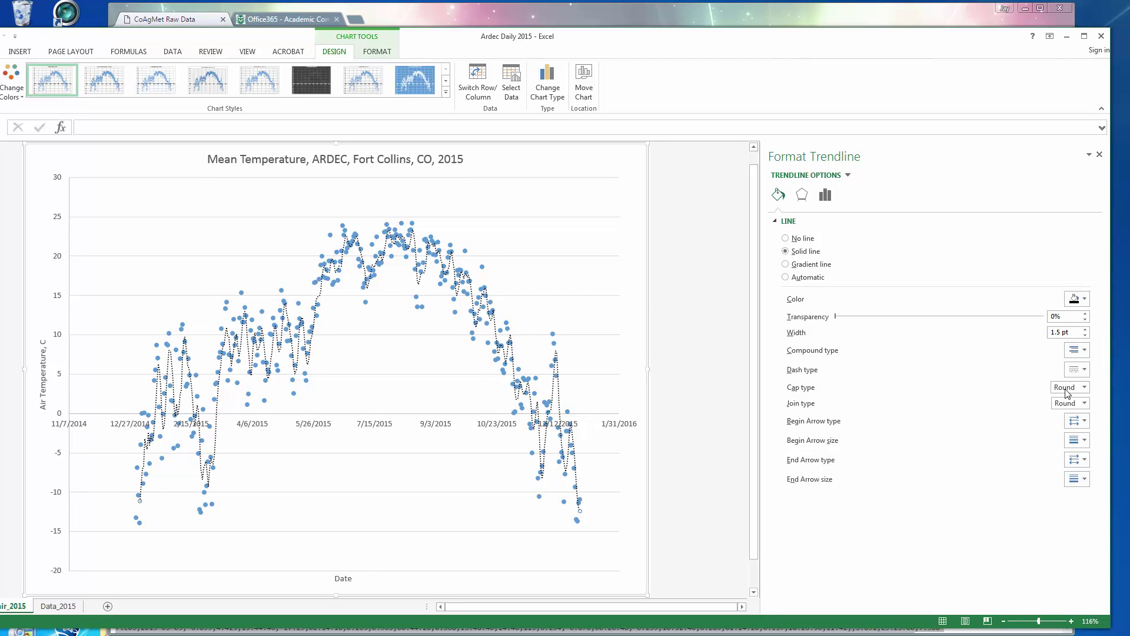
{"action": "left_click", "coordinate": [1083, 371]}
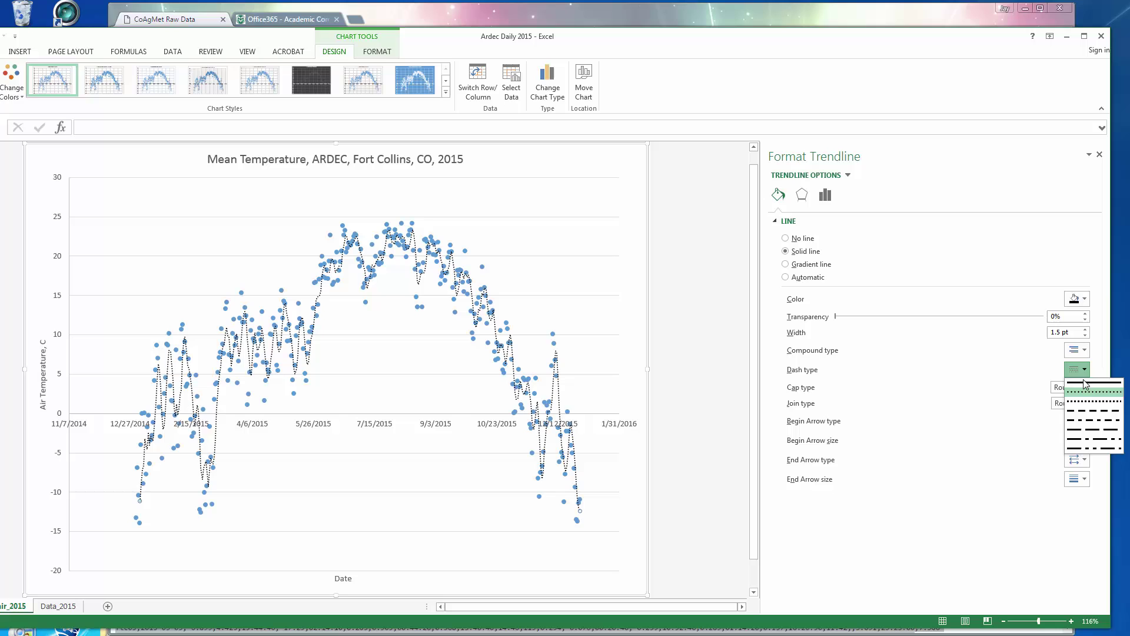
{"action": "left_click", "coordinate": [1086, 383]}
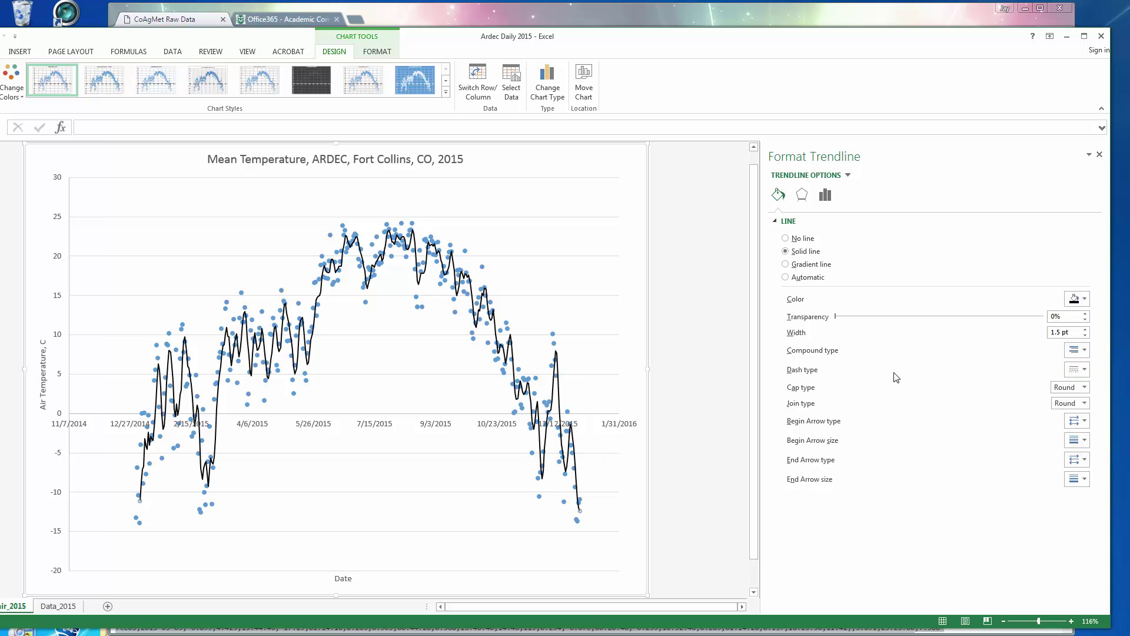
{"action": "left_click_drag", "start_coordinate": [629, 36], "coordinate": [747, 33]}
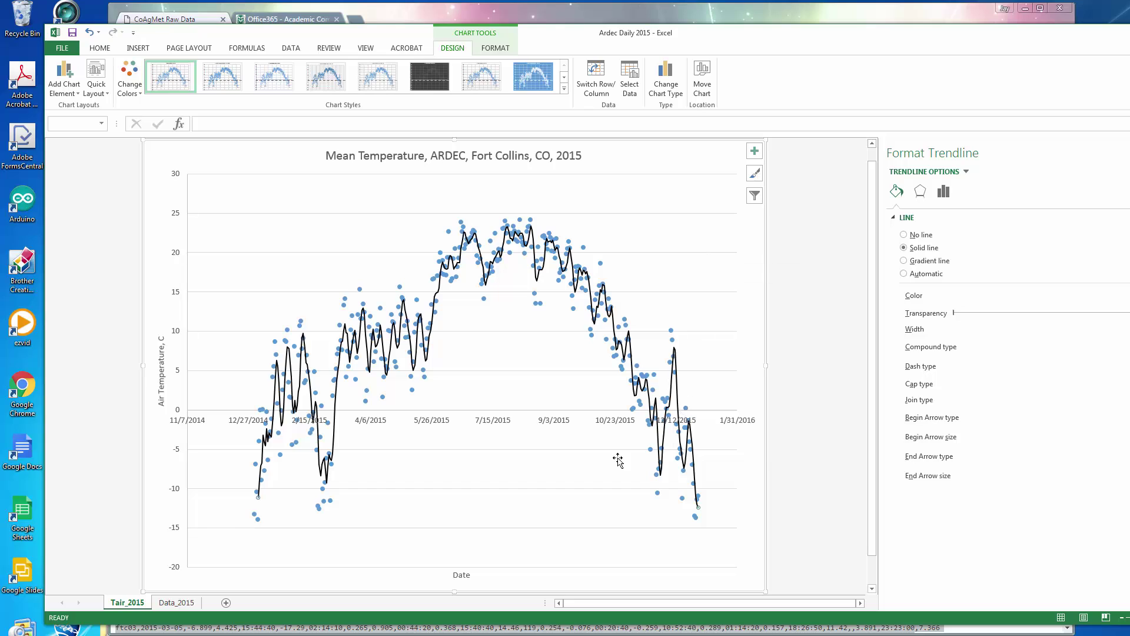
- Set both axis titles, 'Air Temperature, C' and 'Date', to 14 pt
{"action": "left_click", "coordinate": [600, 468]}
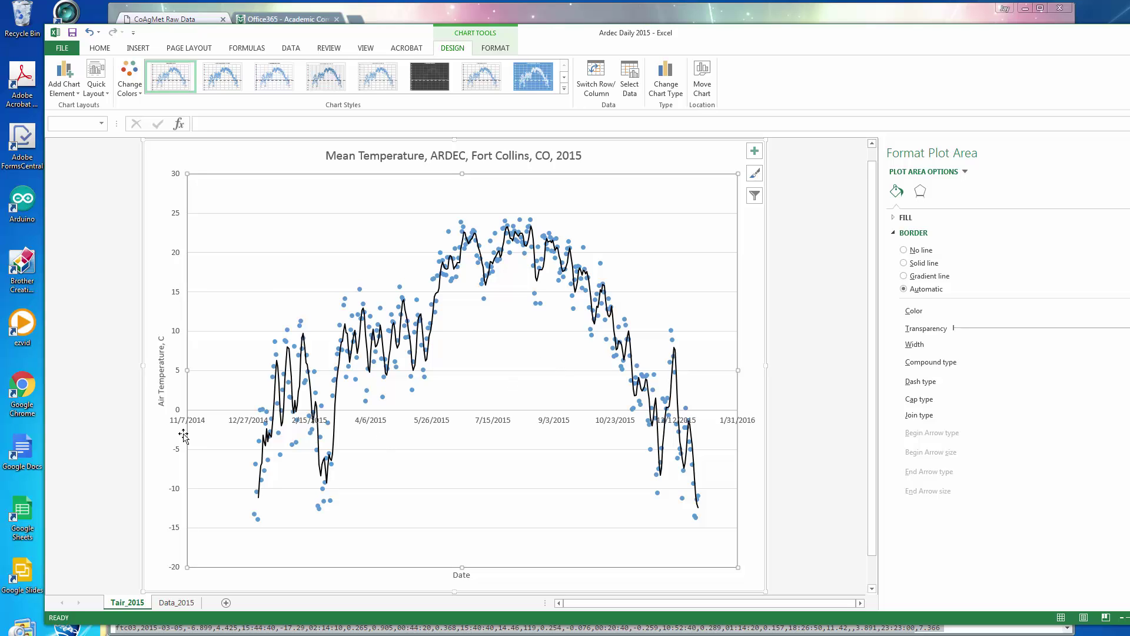
{"action": "left_click", "coordinate": [161, 379]}
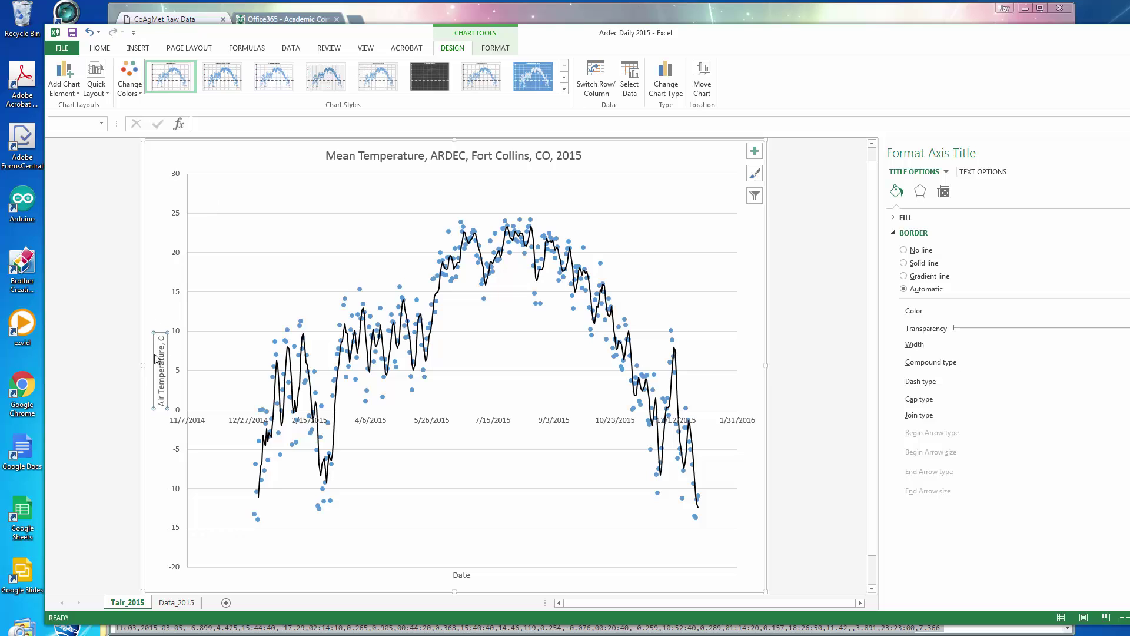
{"action": "left_click", "coordinate": [100, 48]}
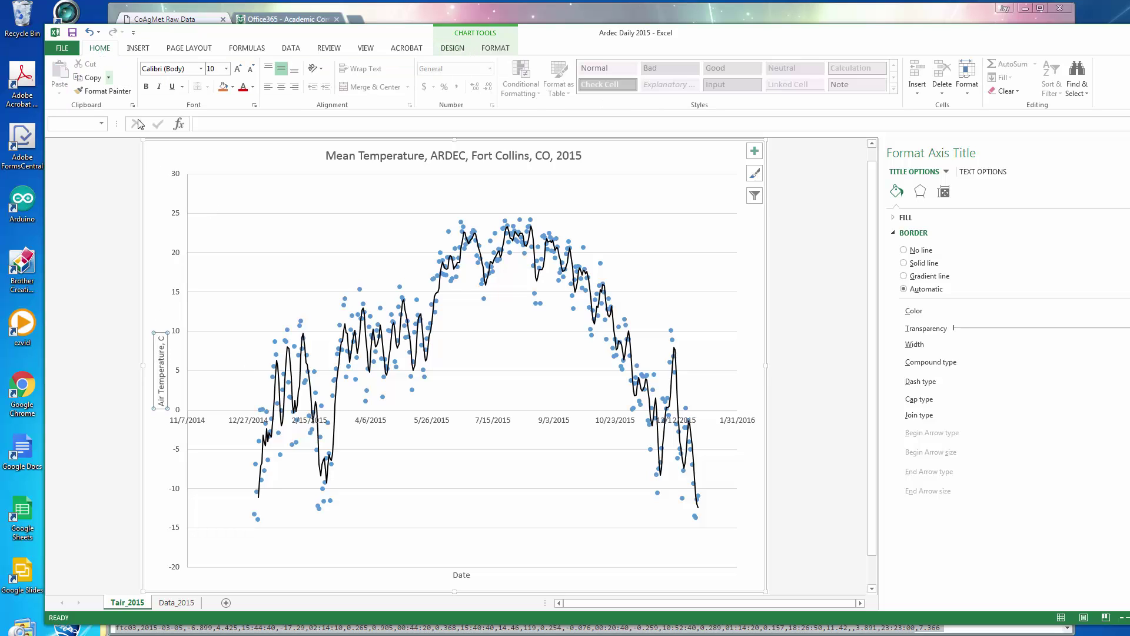
{"action": "left_click", "coordinate": [226, 69]}
{"action": "left_click", "coordinate": [215, 149]}
{"action": "left_click", "coordinate": [459, 576]}
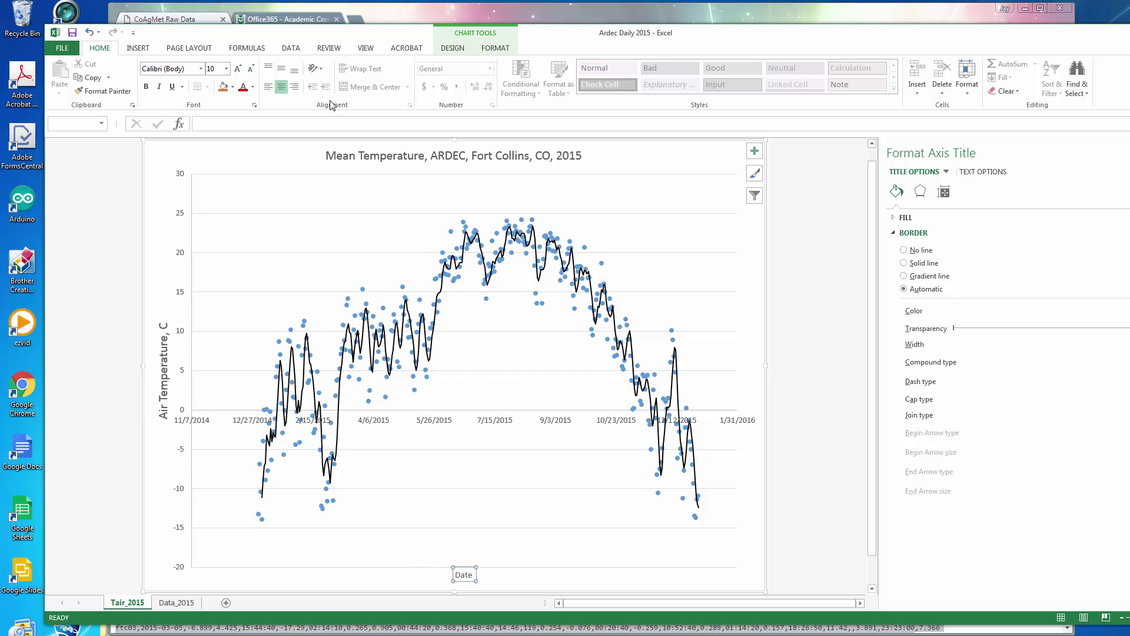
{"action": "left_click", "coordinate": [227, 69]}
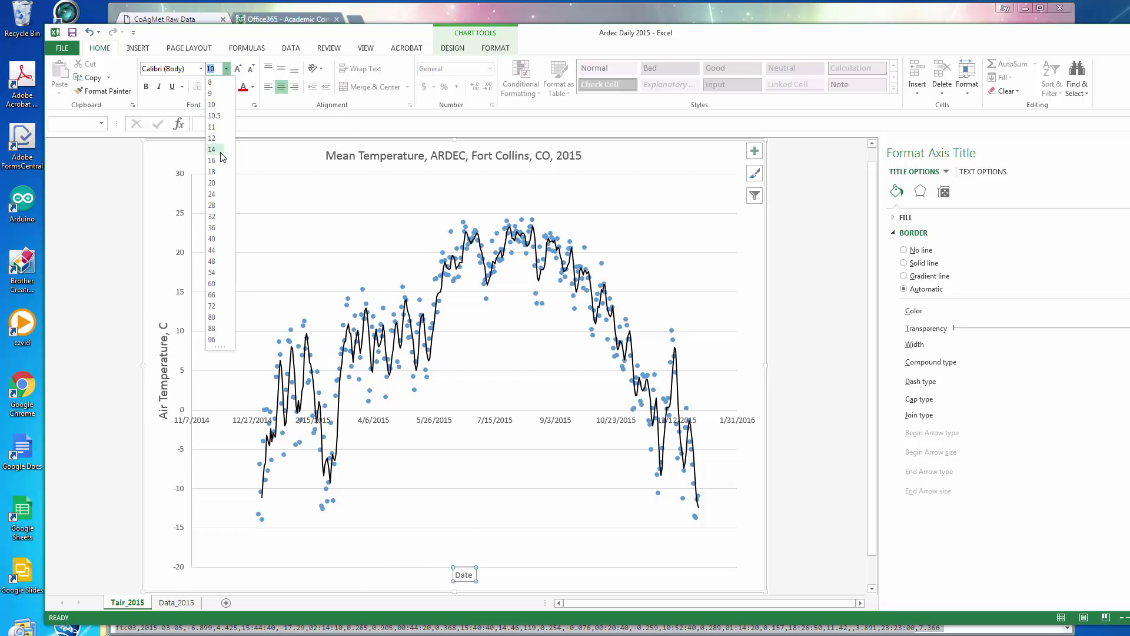
{"action": "left_click", "coordinate": [222, 150]}
- Set the horizontal date axis labels to 12 pt
{"action": "left_click", "coordinate": [553, 462]}
{"action": "left_click", "coordinate": [513, 419]}
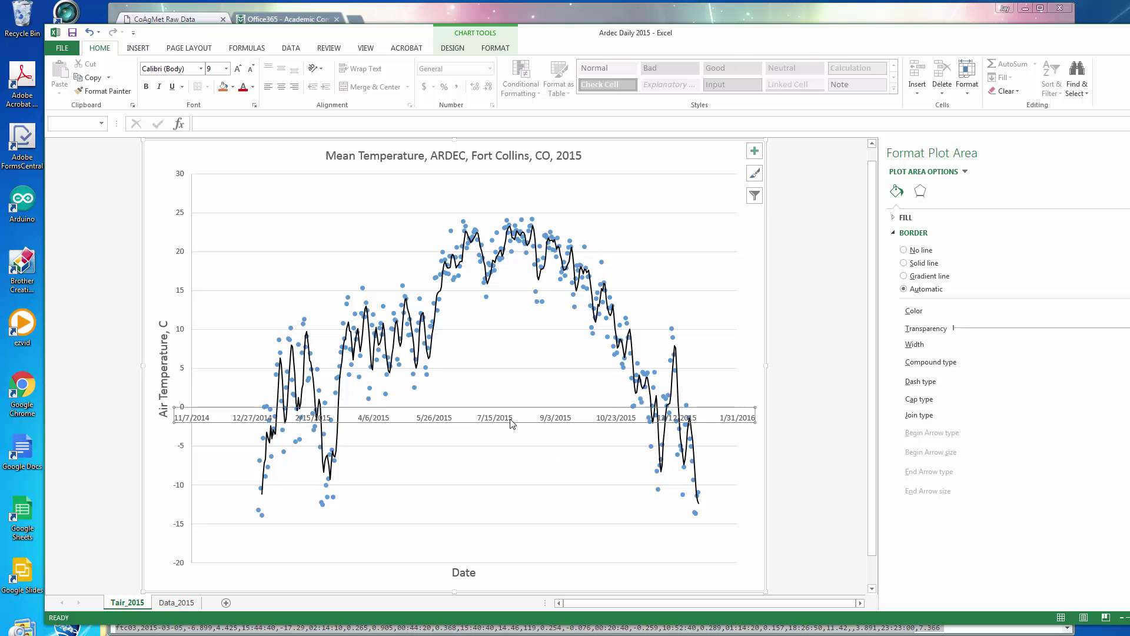
{"action": "left_click", "coordinate": [226, 69]}
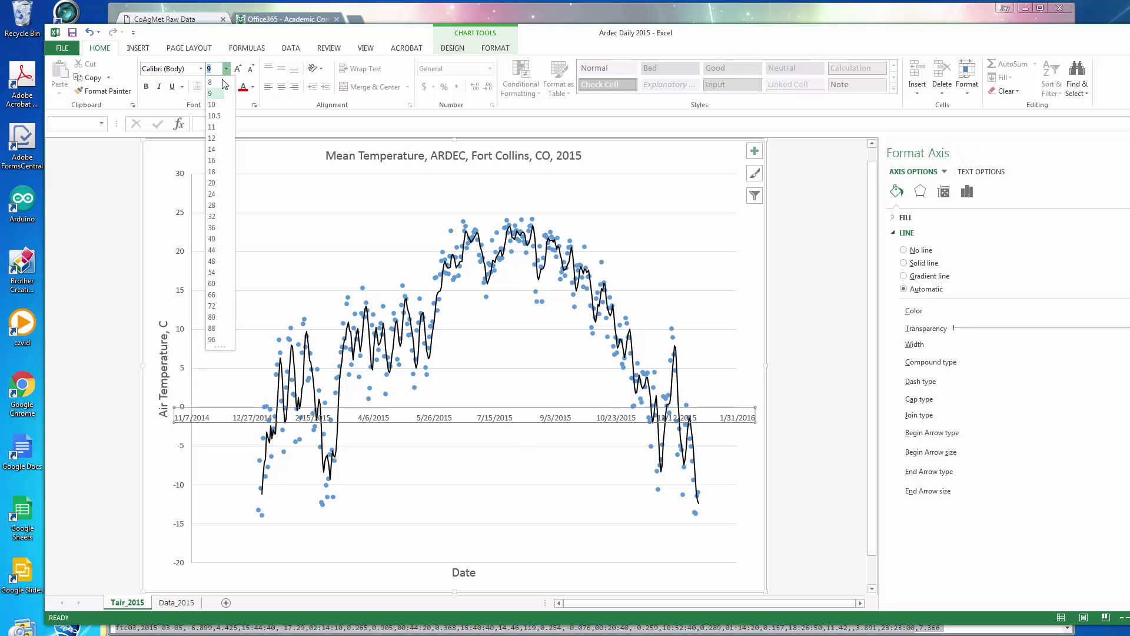
{"action": "left_click", "coordinate": [213, 139]}
{"action": "left_click", "coordinate": [514, 466]}
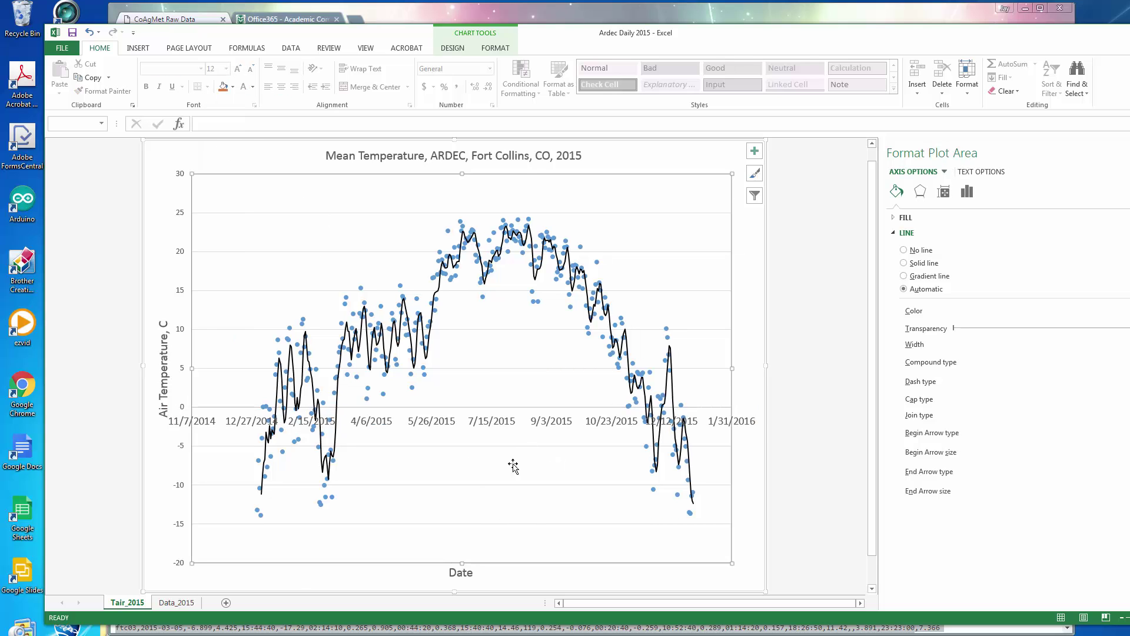
- Set the date axis major unit to 30 days and minor unit to 6
{"action": "left_click", "coordinate": [504, 422]}
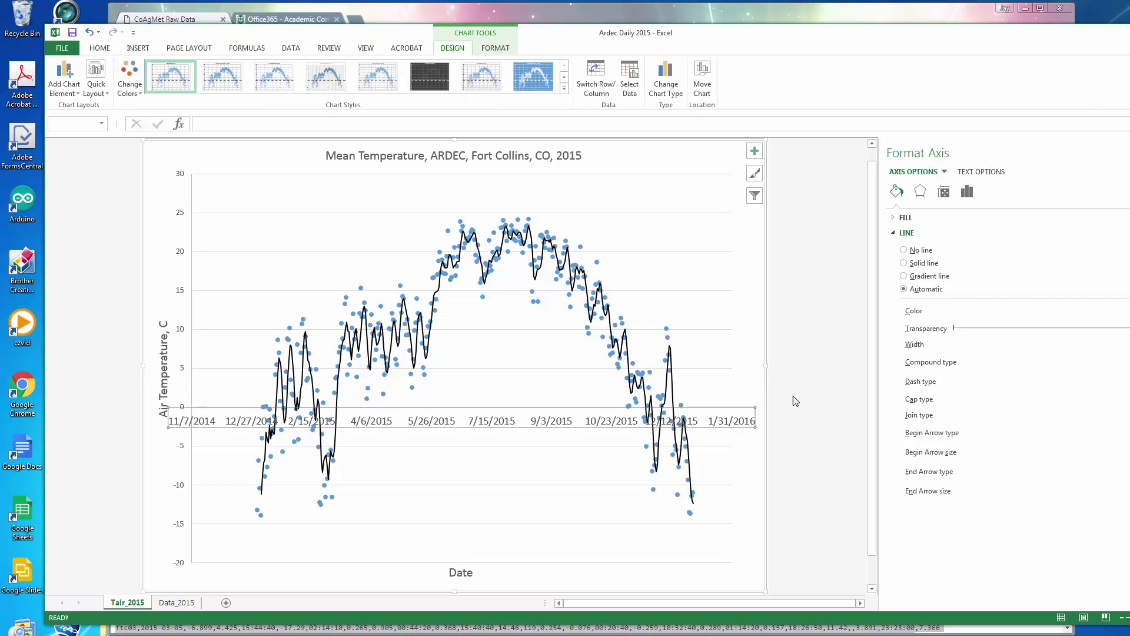
{"action": "left_click", "coordinate": [967, 192]}
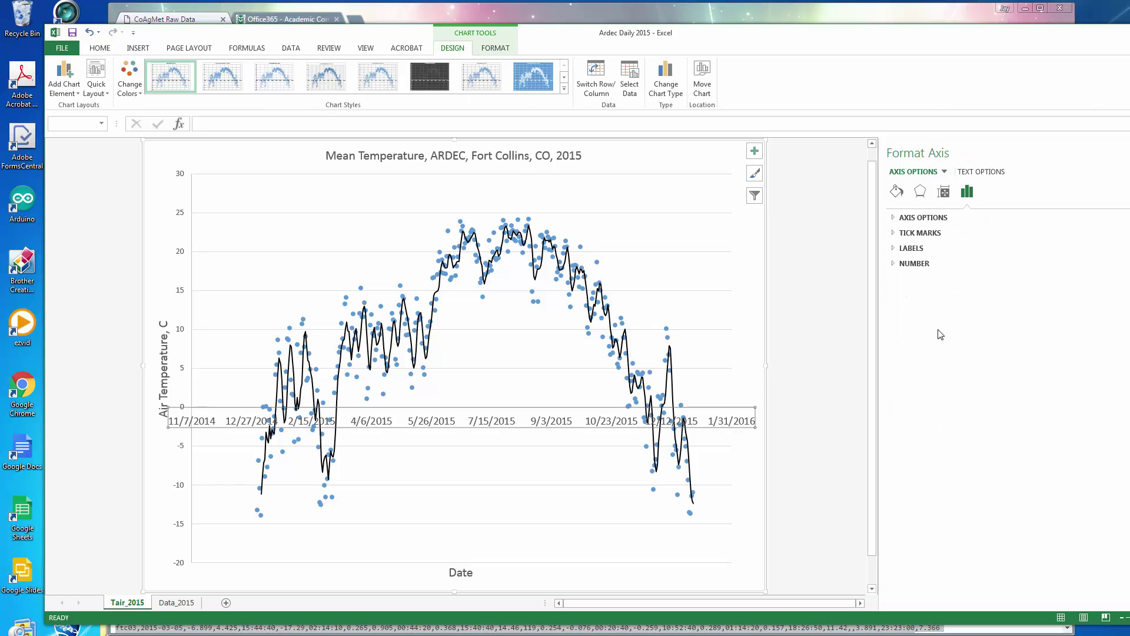
{"action": "left_click", "coordinate": [893, 266]}
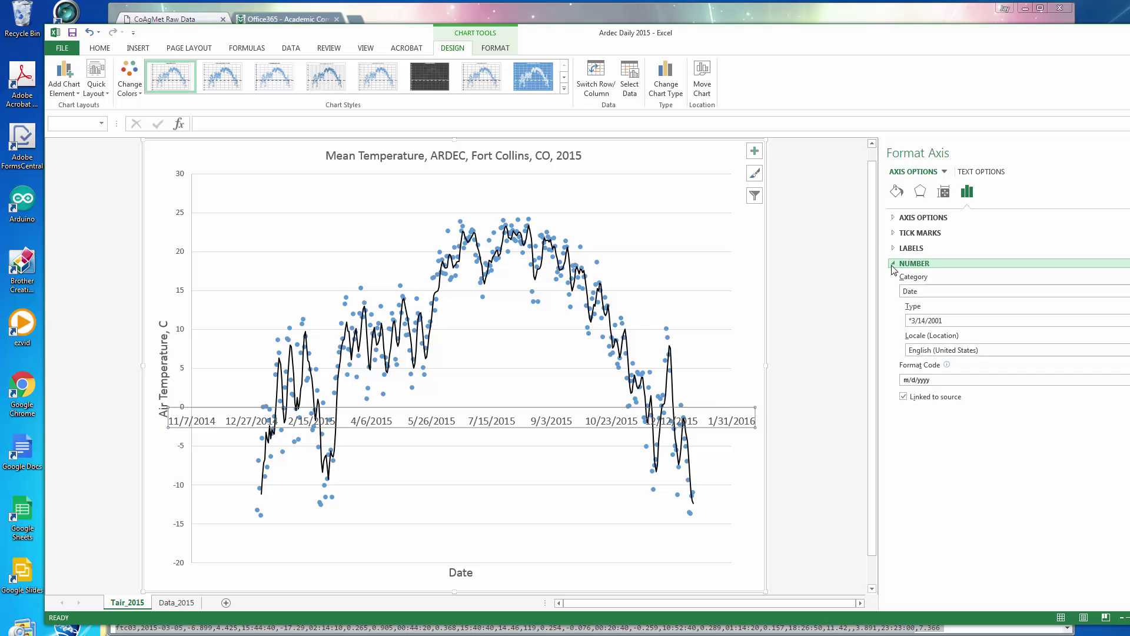
{"action": "left_click", "coordinate": [894, 248]}
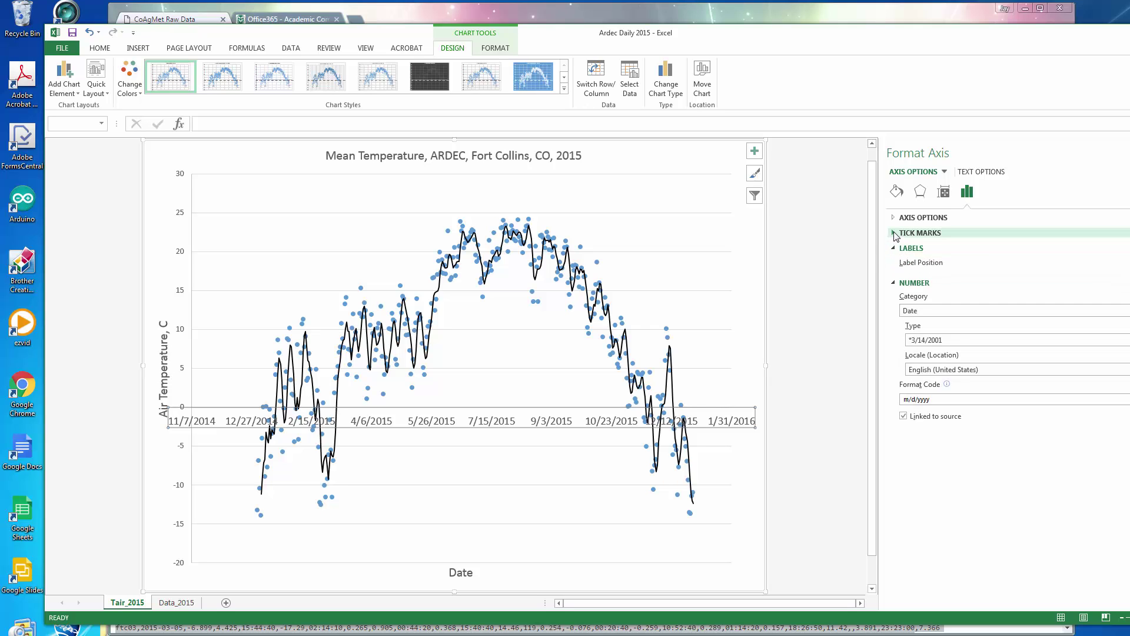
{"action": "left_click", "coordinate": [894, 232]}
{"action": "left_click", "coordinate": [895, 218]}
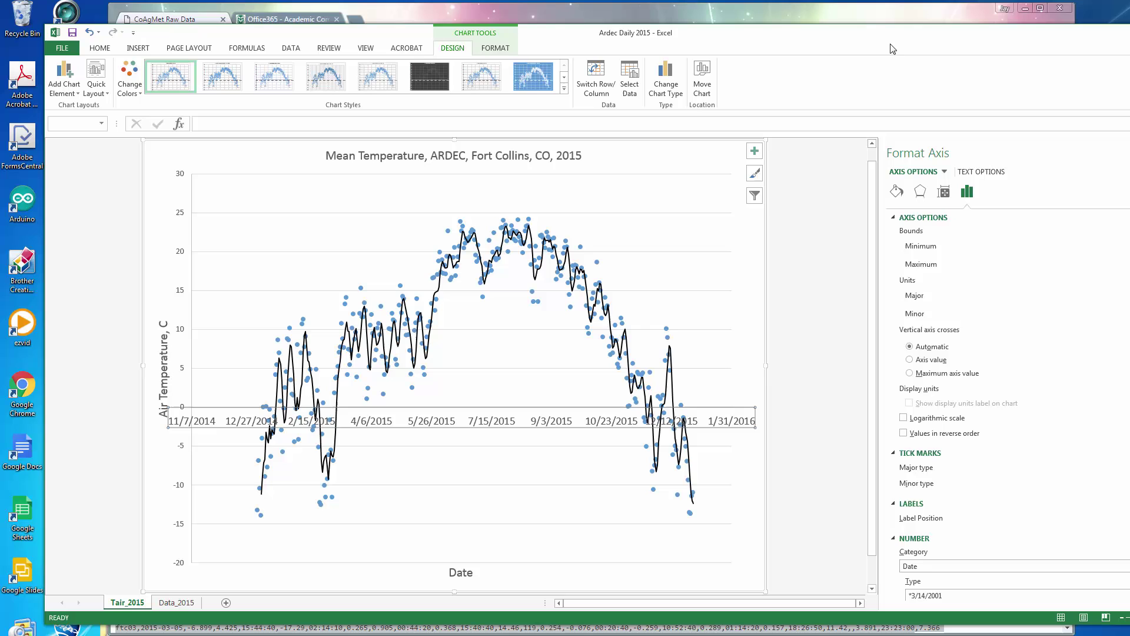
{"action": "left_click_drag", "start_coordinate": [819, 33], "coordinate": [716, 27]}
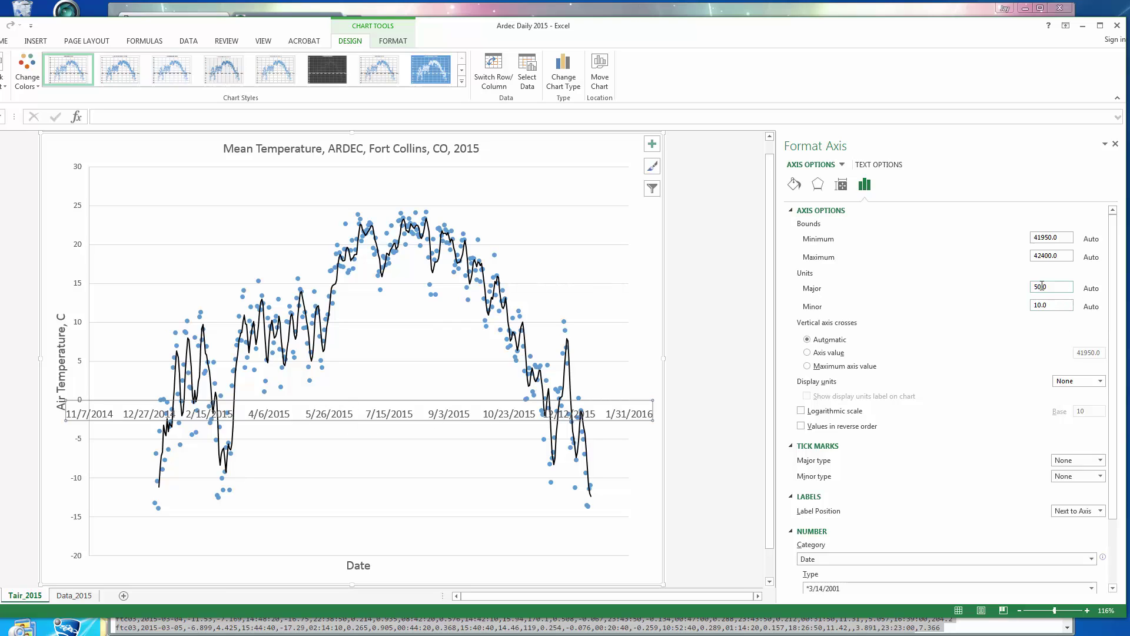
{"action": "left_click_drag", "start_coordinate": [1049, 285], "coordinate": [1021, 288]}
{"action": "left_click", "coordinate": [1040, 304]}
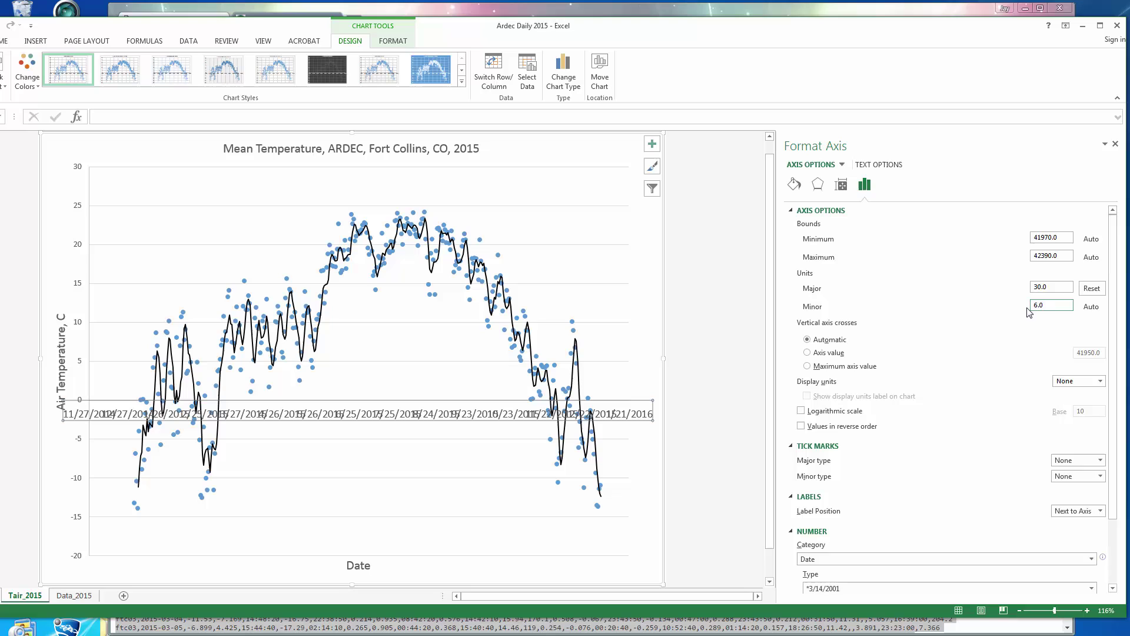
{"action": "left_click", "coordinate": [843, 185]}
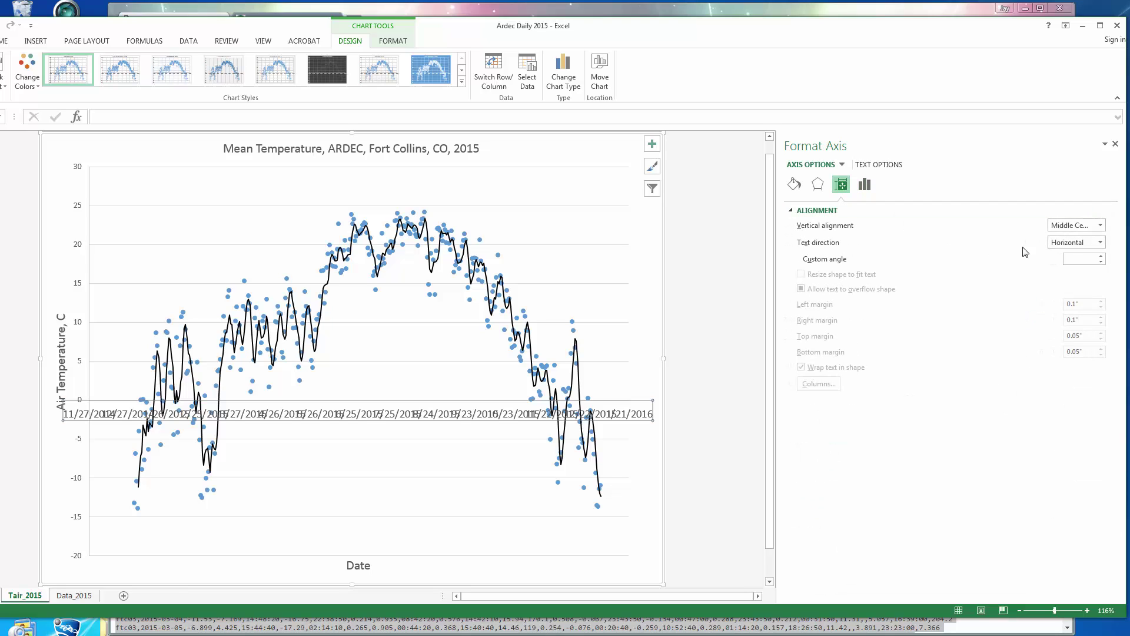
- Rotate all date axis label text 90° so the dates read vertically
{"action": "left_click", "coordinate": [1100, 243]}
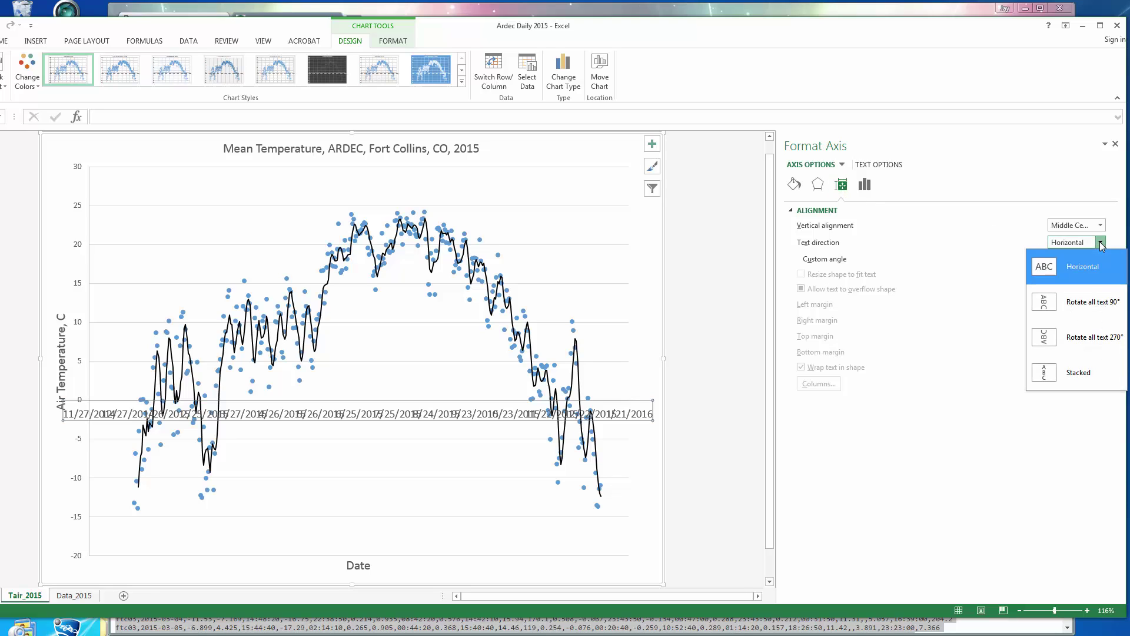
{"action": "left_click", "coordinate": [1087, 305]}
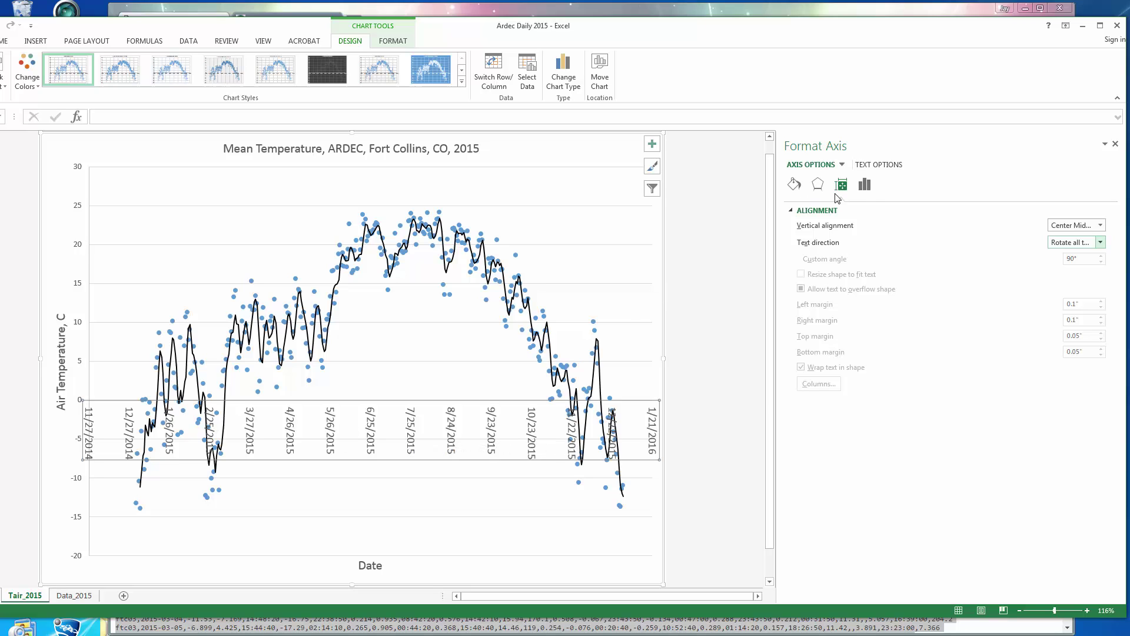
{"action": "left_click", "coordinate": [864, 185]}
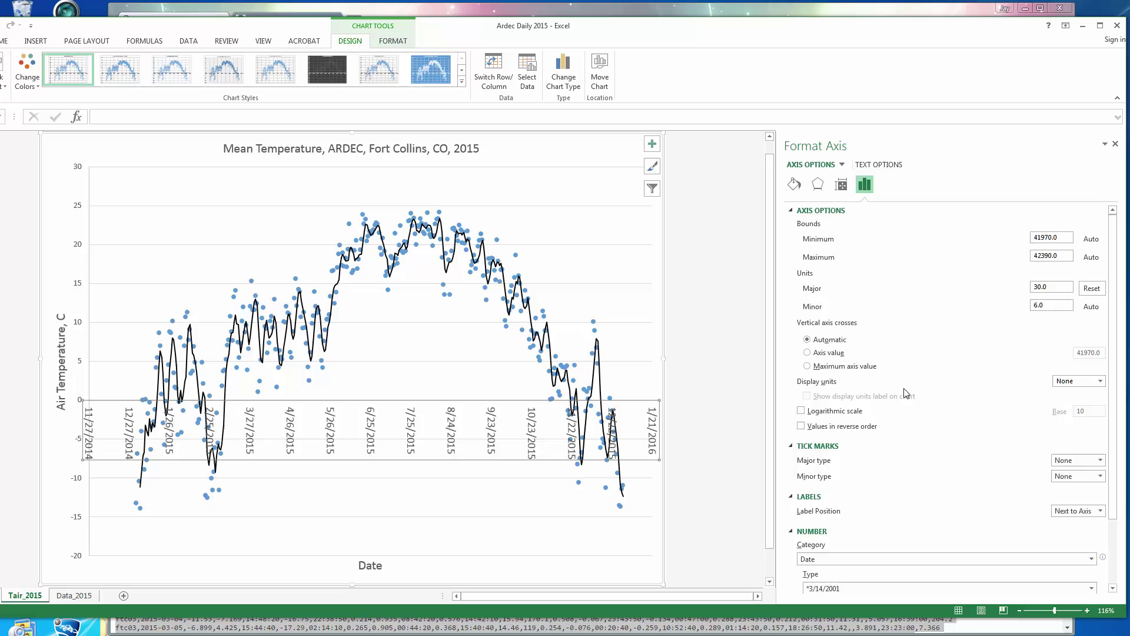
- Set the date axis major tick mark type to Inside
{"action": "left_click", "coordinate": [1101, 460]}
{"action": "left_click", "coordinate": [1065, 483]}
{"action": "left_click", "coordinate": [439, 509]}
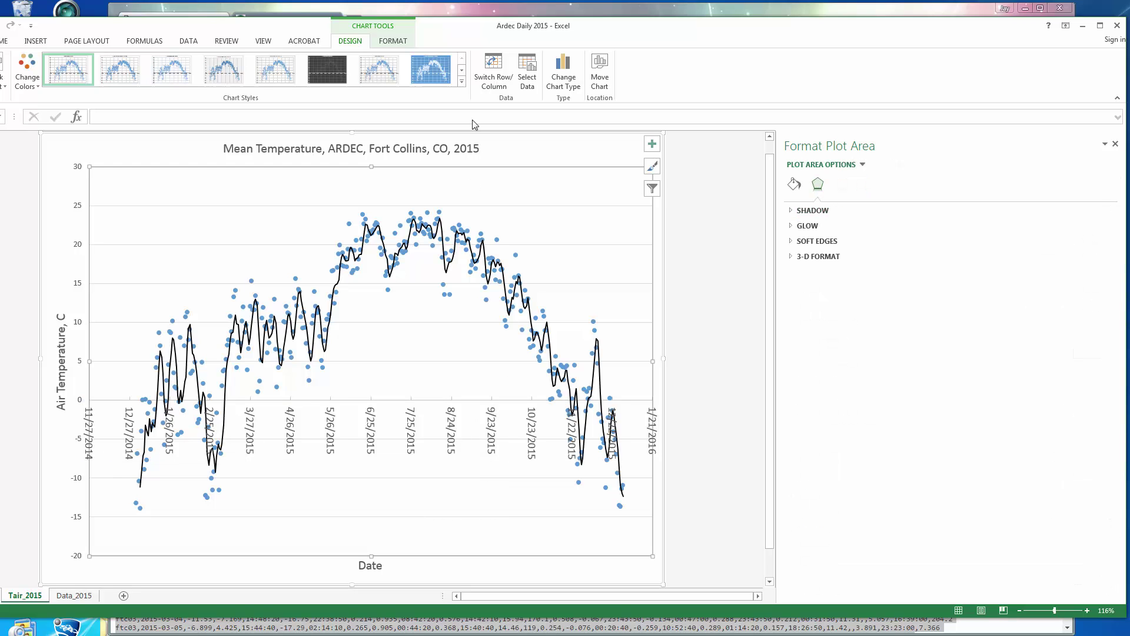
{"action": "left_click_drag", "start_coordinate": [446, 45], "coordinate": [582, 39]}
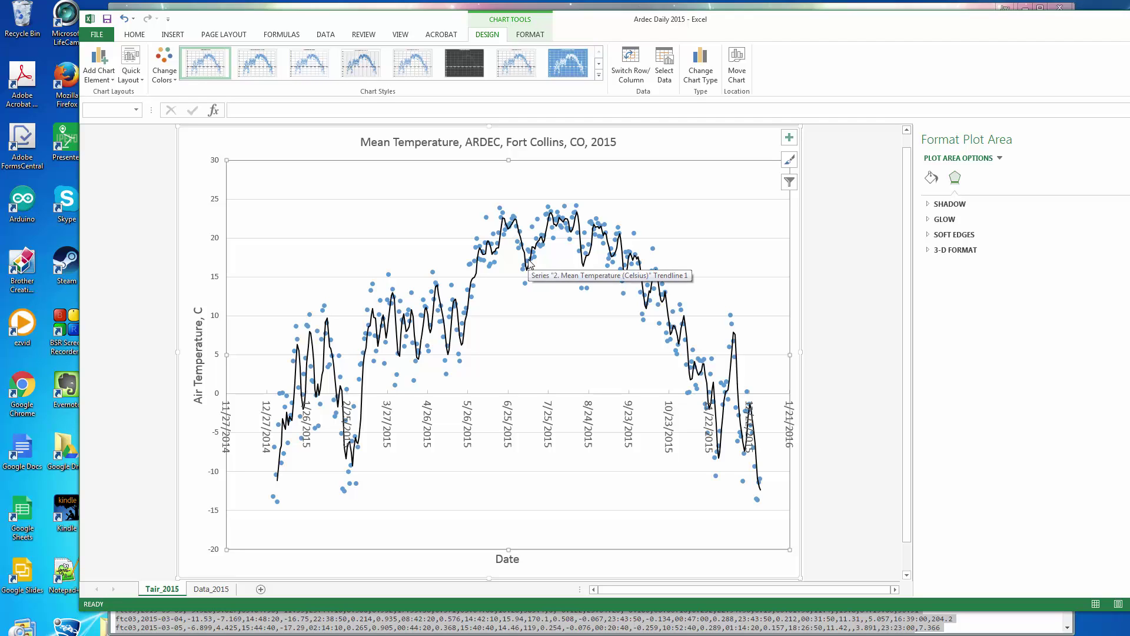
- Give the plot area a Solid line border through Format Plot Area
{"action": "left_click", "coordinate": [845, 245]}
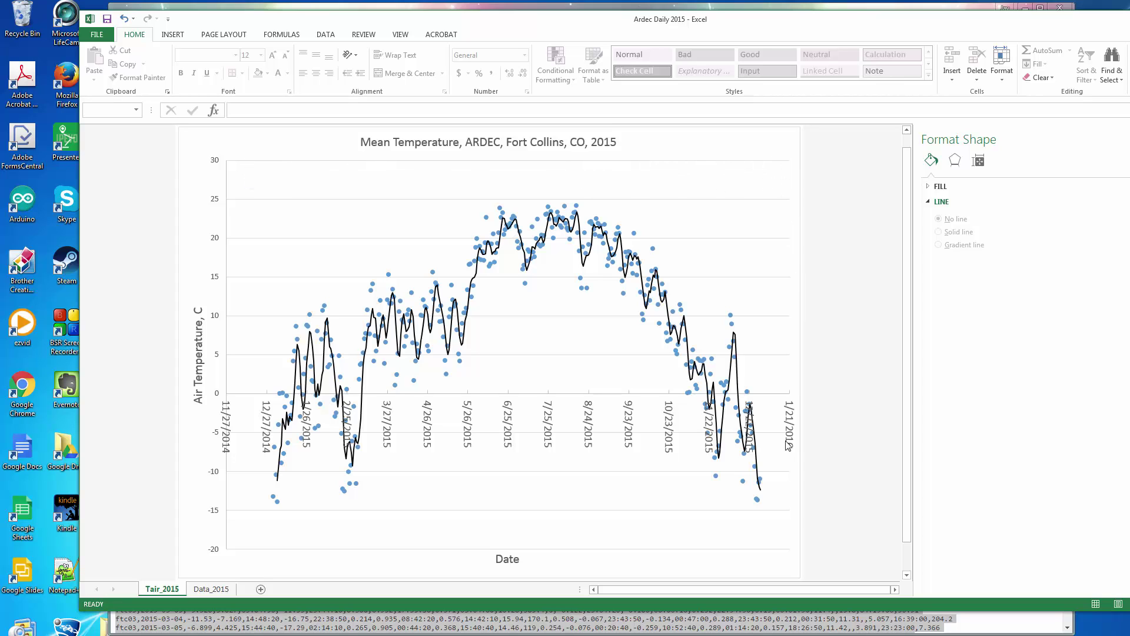
{"action": "right_click", "coordinate": [730, 223]}
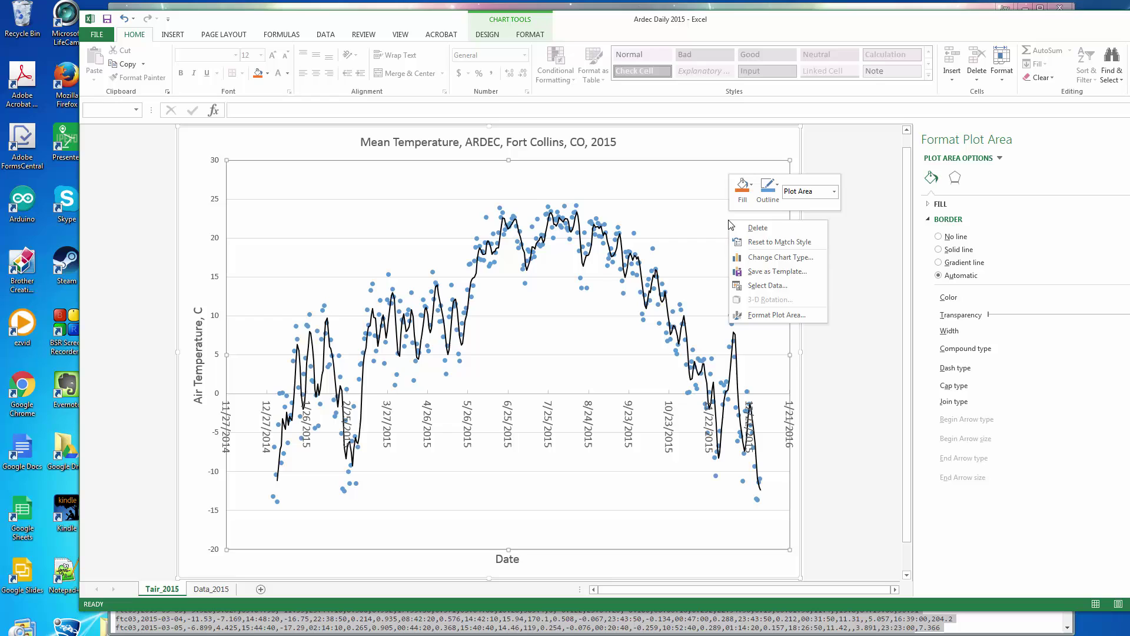
{"action": "left_click", "coordinate": [765, 315]}
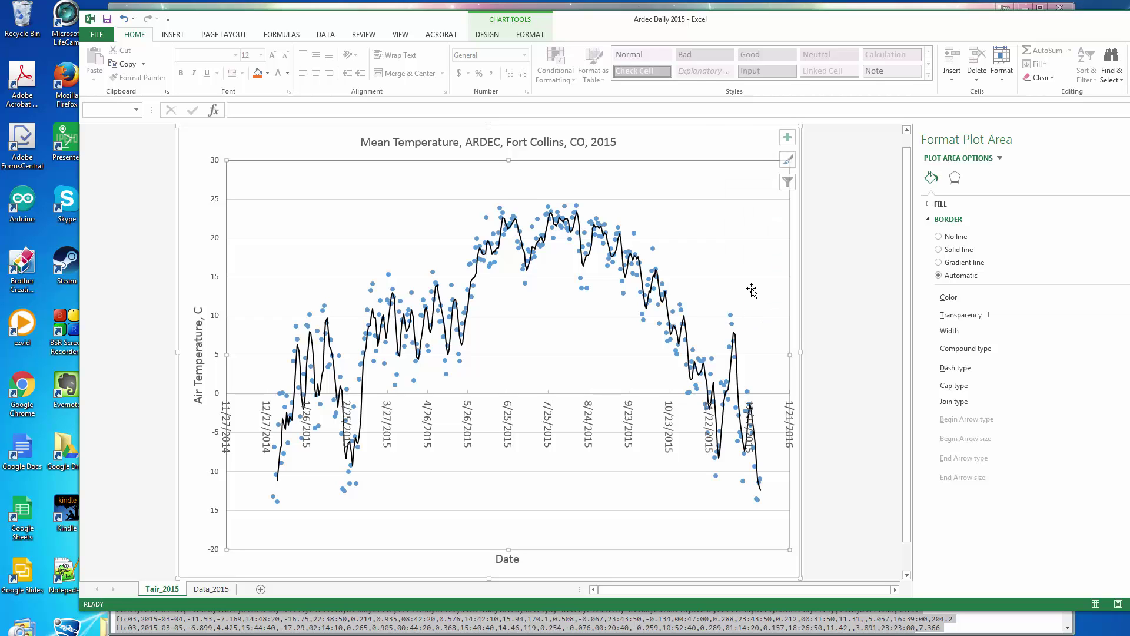
{"action": "left_click", "coordinate": [939, 250]}
{"action": "left_click", "coordinate": [876, 320]}
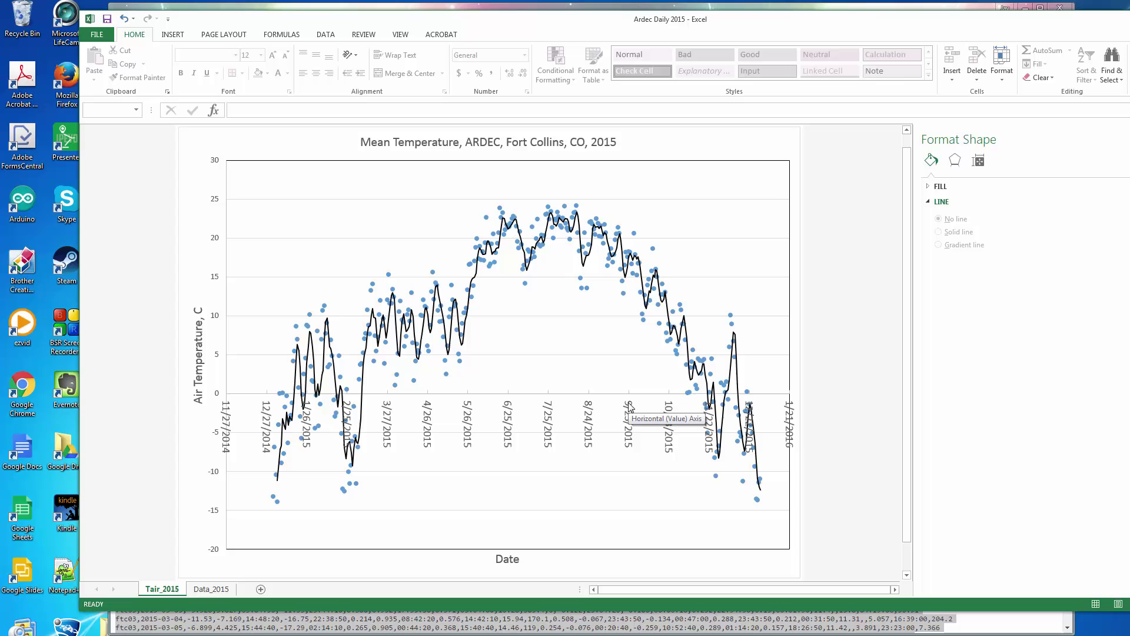
- Change the temperature axis minimum bound from -20 to -15
{"action": "left_click", "coordinate": [217, 280]}
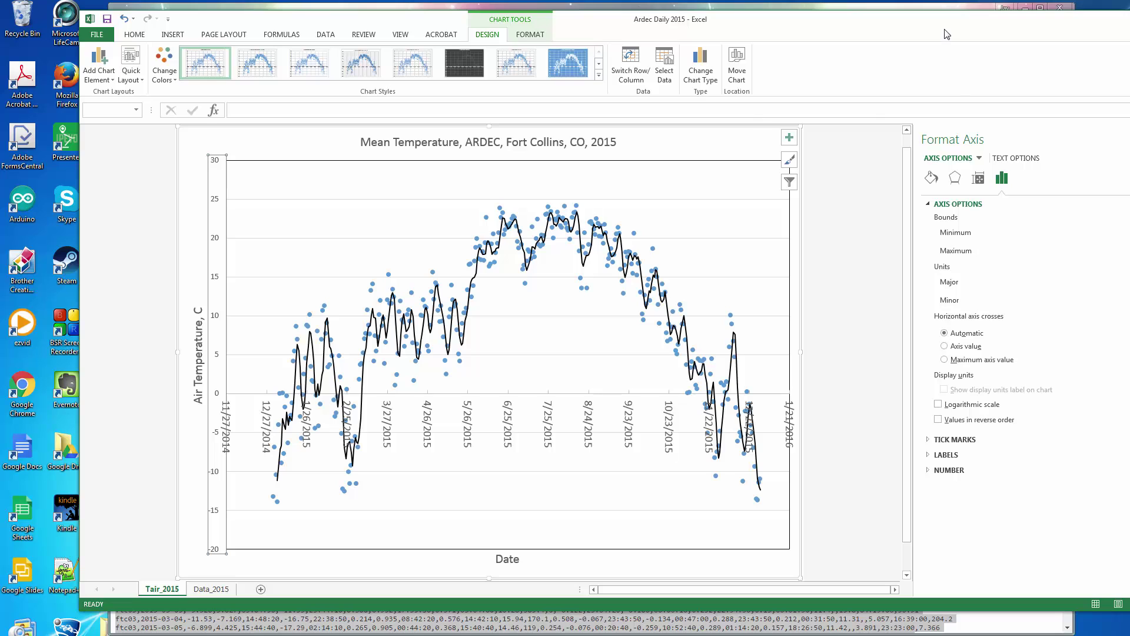
{"action": "left_click_drag", "start_coordinate": [875, 33], "coordinate": [750, 35]}
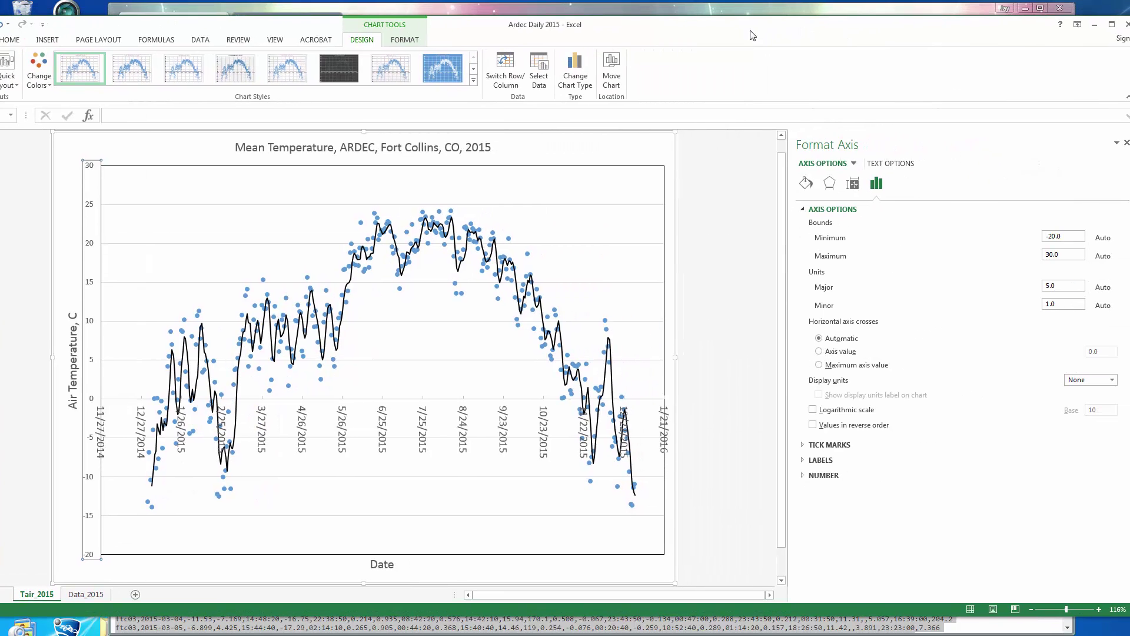
{"action": "double_click", "coordinate": [1057, 241]}
{"action": "type", "text": "-15"}
{"action": "left_click", "coordinate": [1066, 255]}
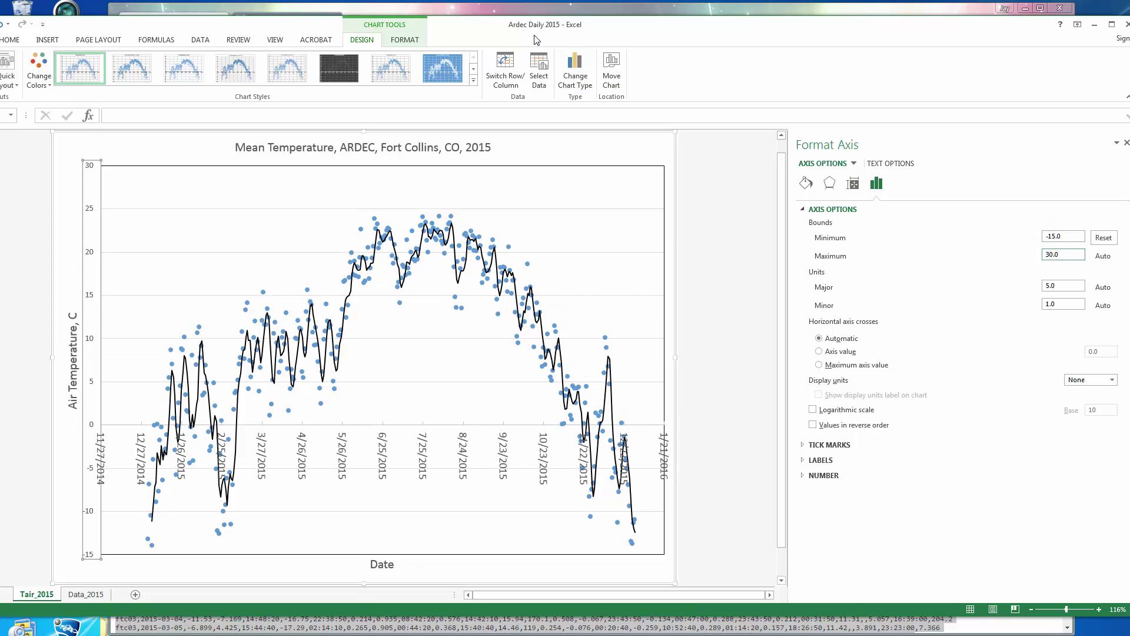
{"action": "left_click_drag", "start_coordinate": [538, 36], "coordinate": [552, 37]}
{"action": "left_click_drag", "start_coordinate": [689, 37], "coordinate": [675, 37]}
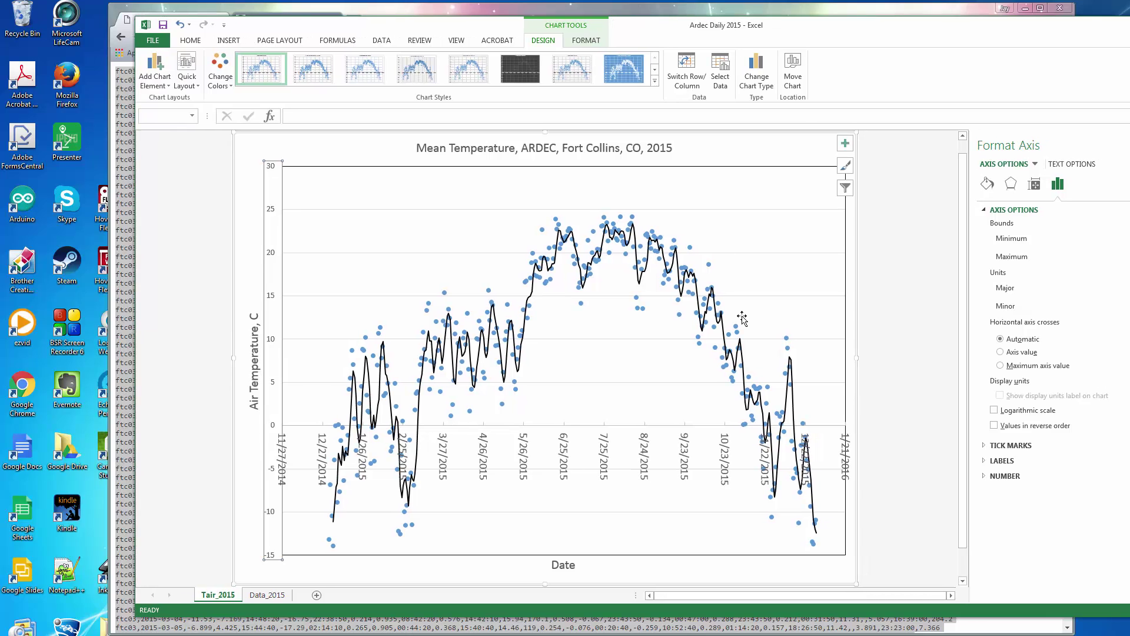
{"action": "left_click", "coordinate": [920, 327]}
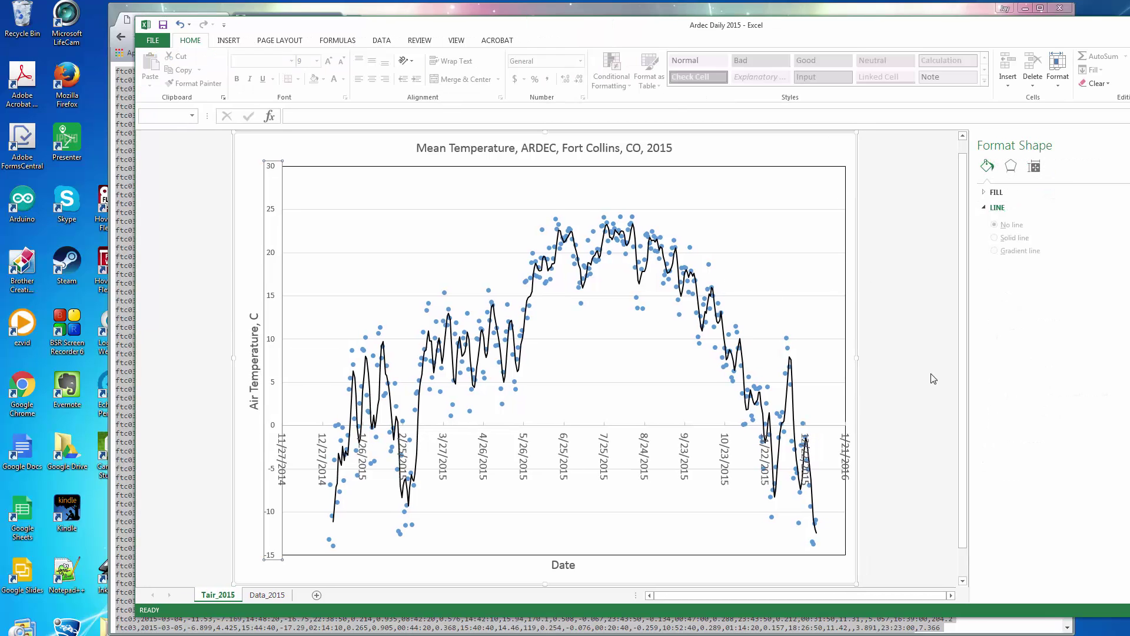